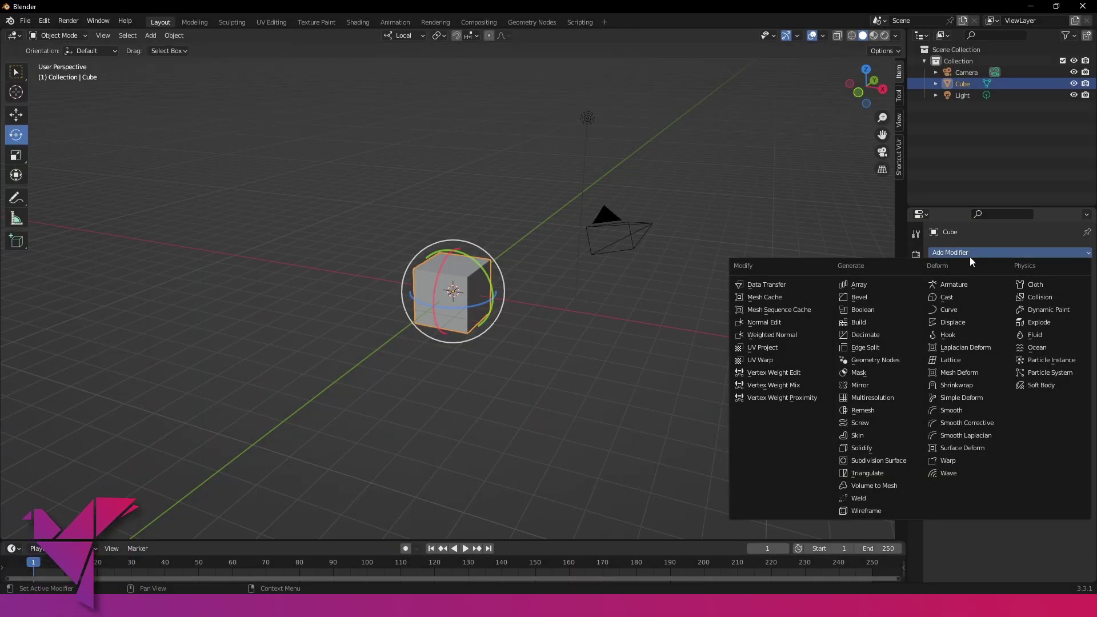
# Add a Bevel modifier to the cube for a 0.1 m single-segment chamfer, then zoom in to inspect.
pyautogui.click(865, 295)
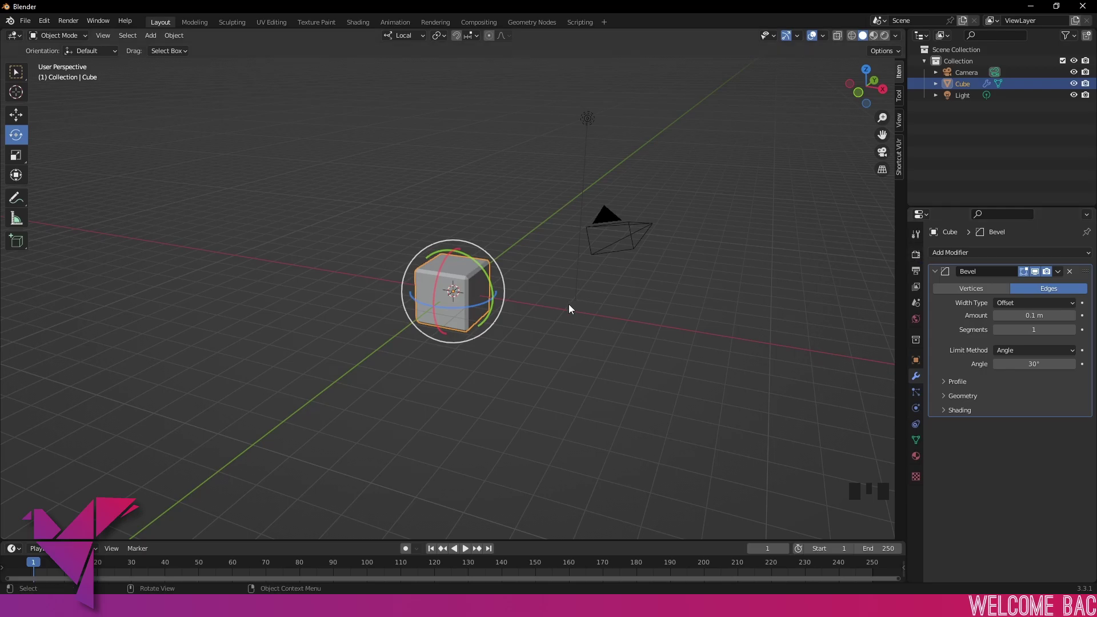
pyautogui.scroll(6, 547, 257)
pyautogui.moveTo(571, 309); pyautogui.dragTo(675, 220, button='middle')
pyautogui.scroll(2, 561, 206)
pyautogui.scroll(-2, 580, 209)
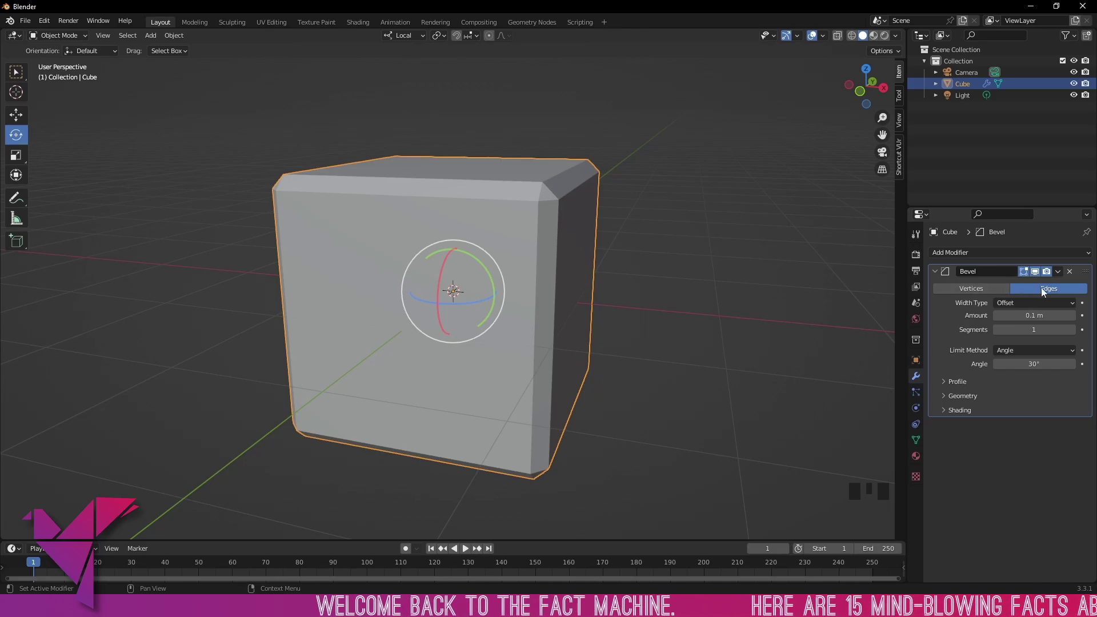
# Test bevel amounts of 0.21 m and 0.45 m on vertices, then return to Edges at 0.2 m.
pyautogui.click(1000, 287)
pyautogui.moveTo(666, 277); pyautogui.dragTo(657, 253, button='middle')
pyautogui.scroll(2, 682, 286)
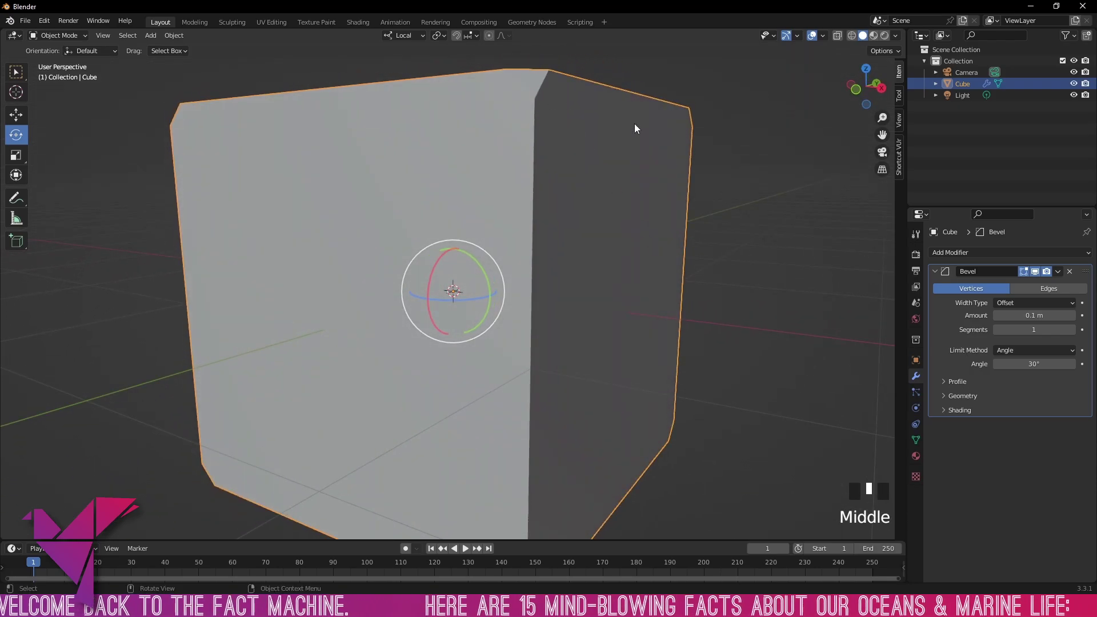
pyautogui.moveTo(1062, 315); pyautogui.dragTo(1091, 315)
pyautogui.moveTo(754, 320); pyautogui.dragTo(670, 185, button='middle')
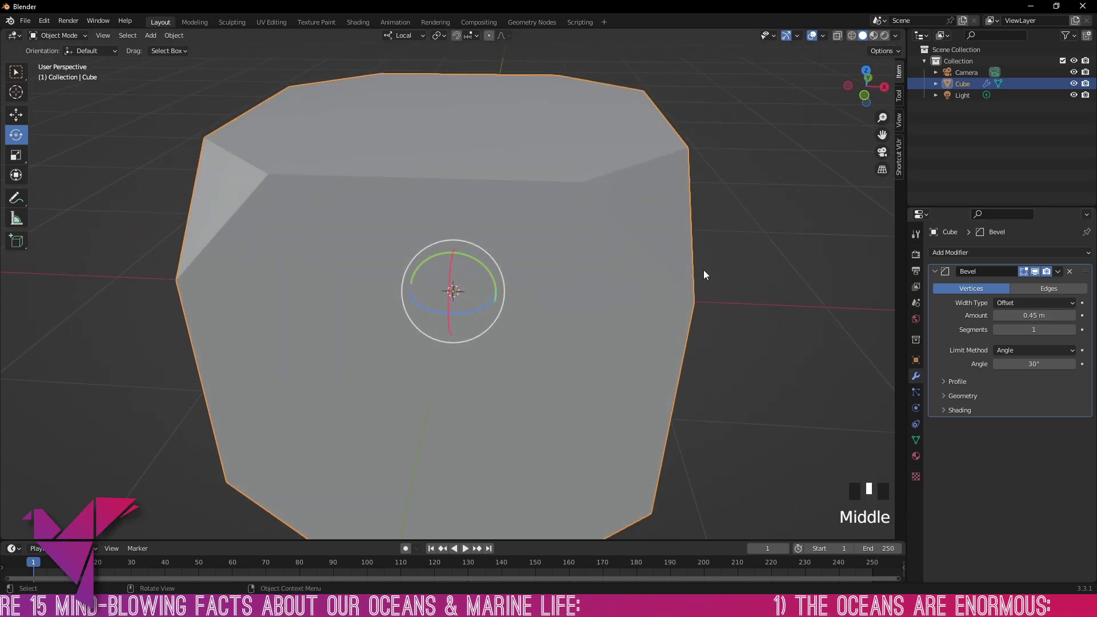
pyautogui.moveTo(704, 274); pyautogui.dragTo(743, 280, button='middle')
pyautogui.click(1037, 288)
pyautogui.moveTo(865, 256); pyautogui.dragTo(752, 246, button='middle')
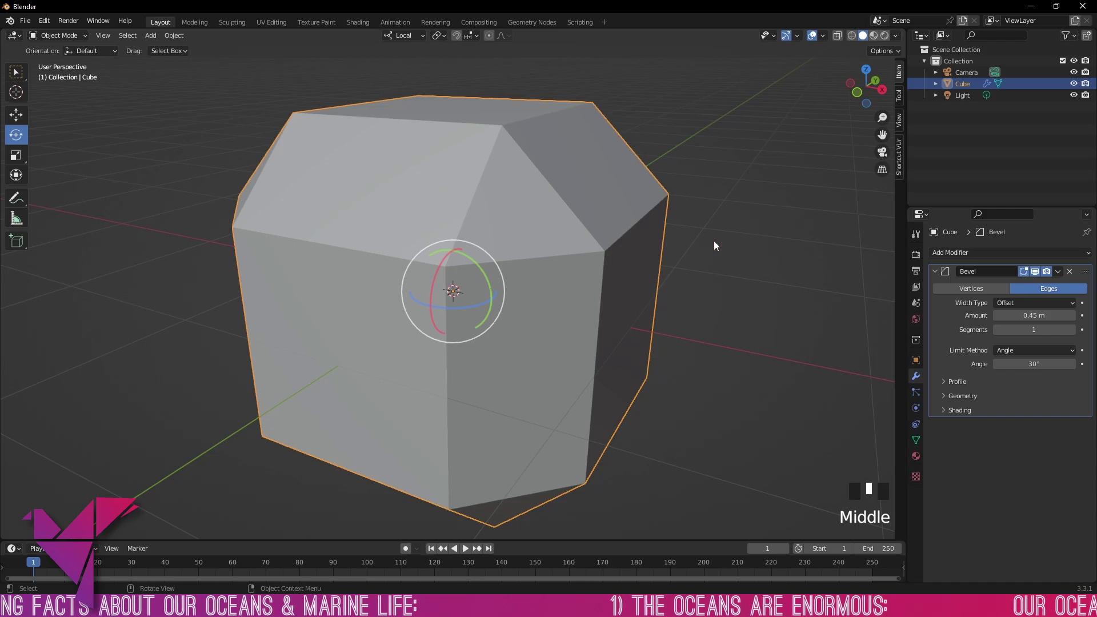
pyautogui.moveTo(1045, 315); pyautogui.dragTo(1018, 316)
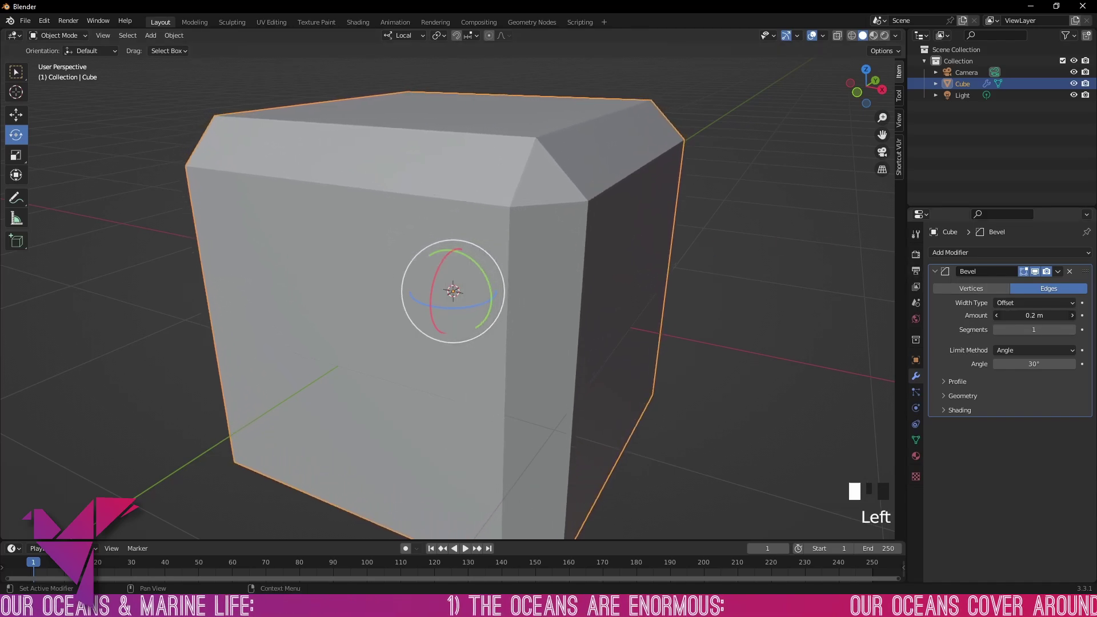
pyautogui.moveTo(771, 279); pyautogui.dragTo(802, 279, button='middle')
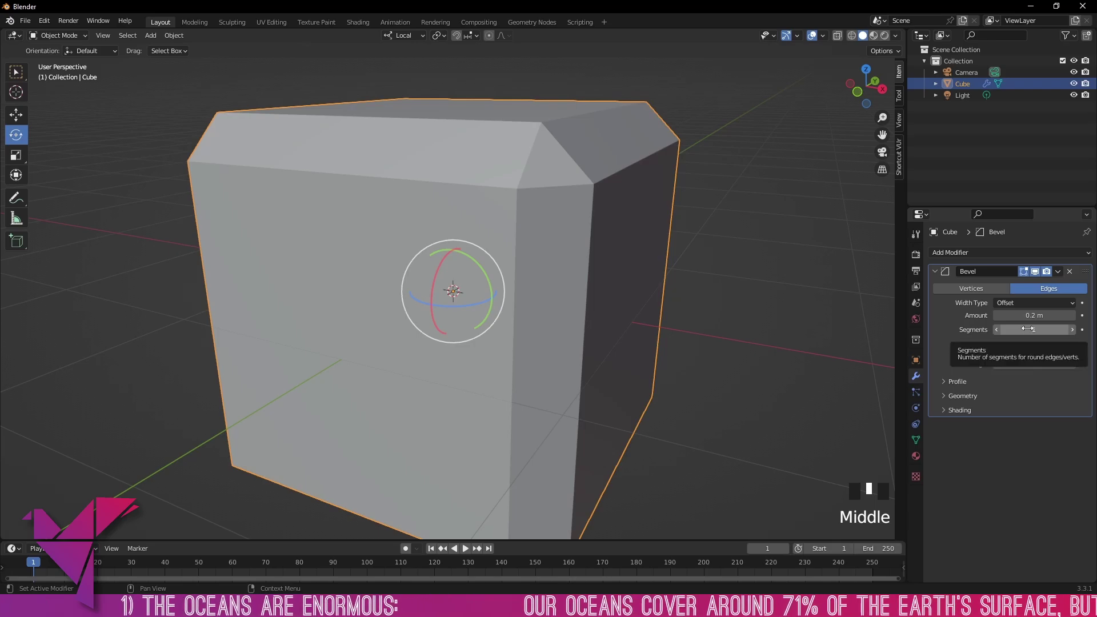
# Raise the bevel to 11 segments to round the edges.
pyautogui.moveTo(1028, 329); pyautogui.dragTo(1071, 329)
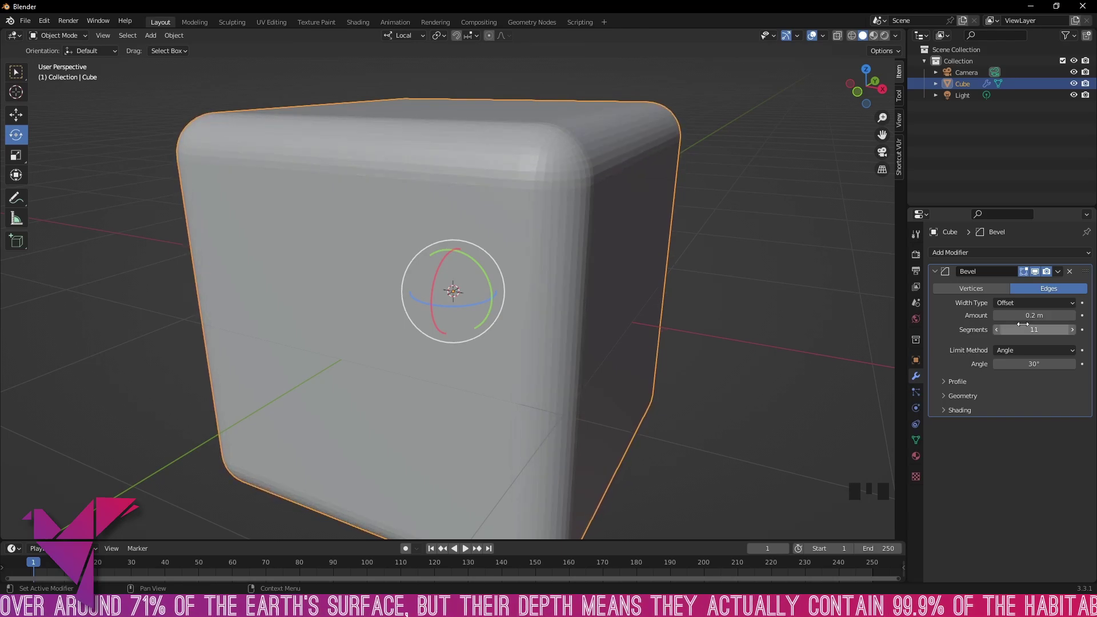
pyautogui.click(821, 279)
pyautogui.moveTo(822, 283); pyautogui.dragTo(814, 282, button='middle')
# Try a 1.05 m corner bevel, then reduce the amount through 0.66 m to 0.39 m.
pyautogui.click(971, 288)
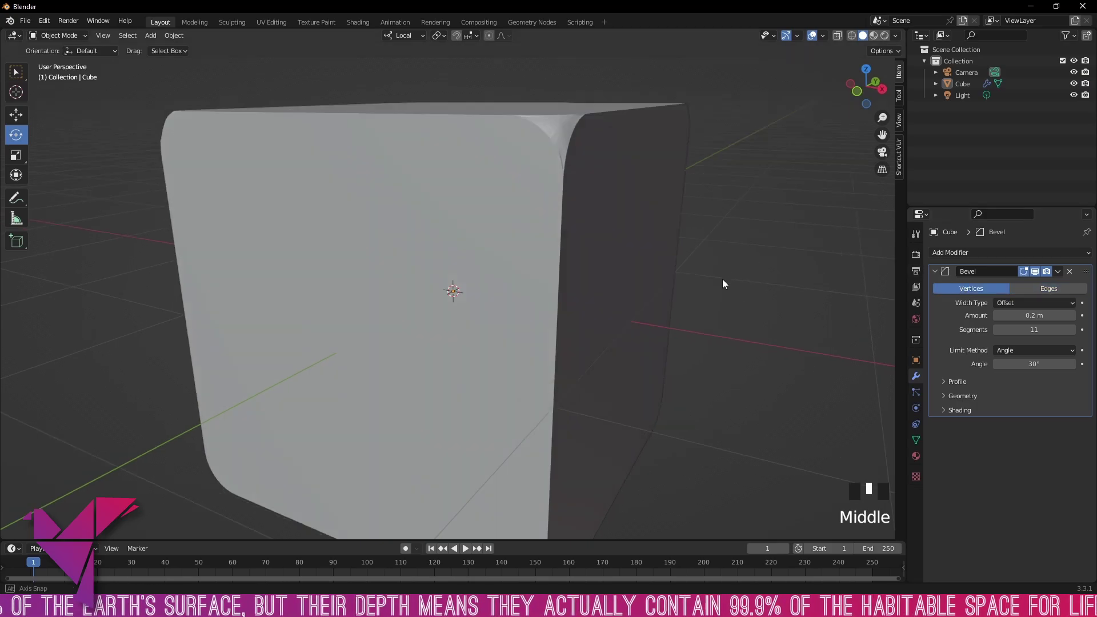
pyautogui.moveTo(722, 279); pyautogui.dragTo(743, 293, button='middle')
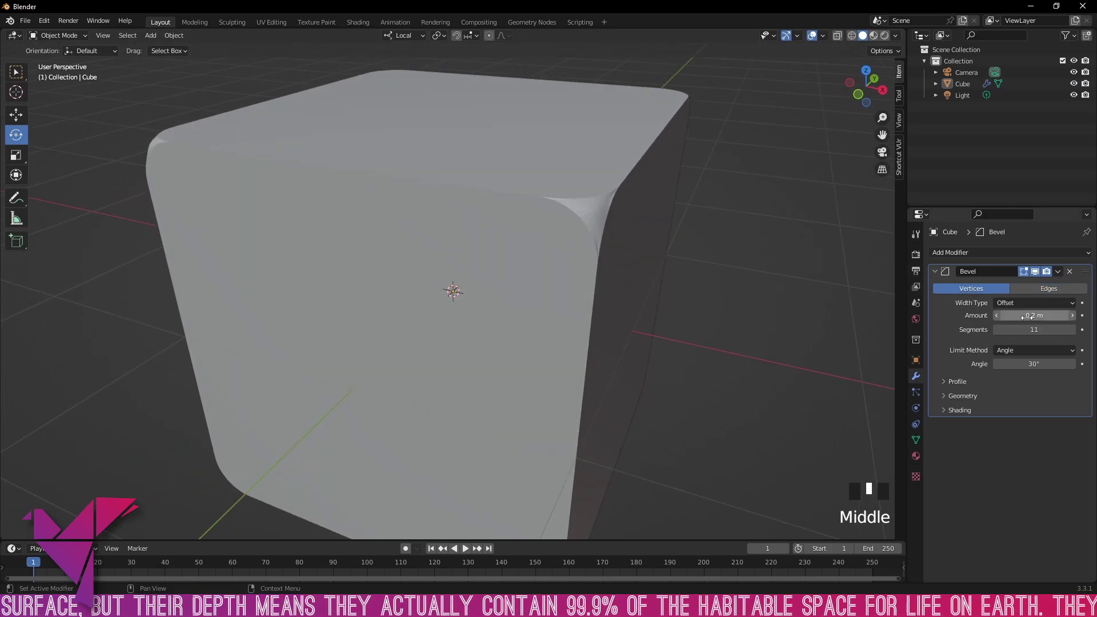
pyautogui.moveTo(1031, 316); pyautogui.dragTo(1071, 316)
pyautogui.moveTo(628, 215); pyautogui.dragTo(524, 133, button='middle')
pyautogui.scroll(-4, 550, 220)
pyautogui.moveTo(549, 221); pyautogui.dragTo(703, 217, button='middle')
pyautogui.scroll(2, 607, 220)
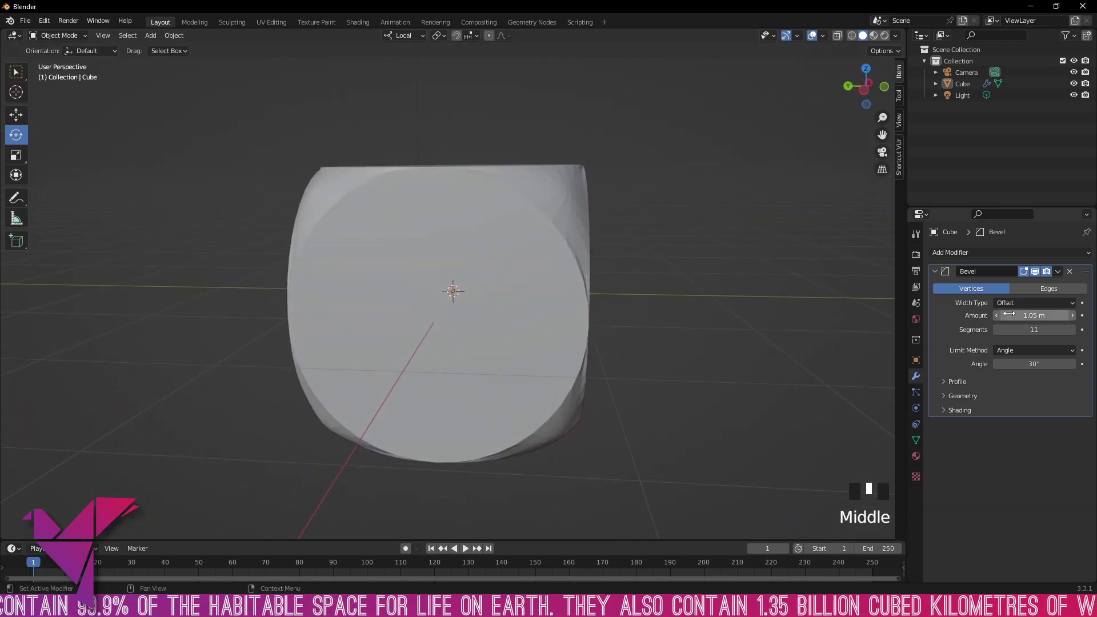
pyautogui.moveTo(1034, 315); pyautogui.dragTo(1012, 315)
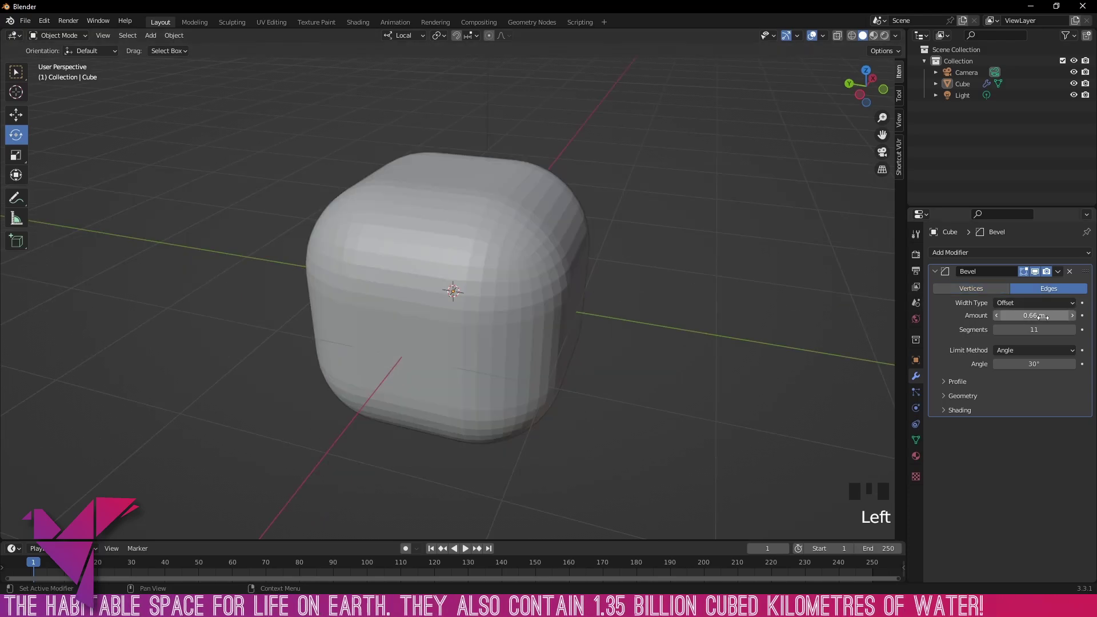
pyautogui.moveTo(1035, 315); pyautogui.dragTo(1011, 316)
pyautogui.moveTo(605, 306)
pyautogui.mouseDown(button='middle')
pyautogui.moveTo(621, 308)
pyautogui.moveTo(606, 303)
pyautogui.mouseUp(button='middle')
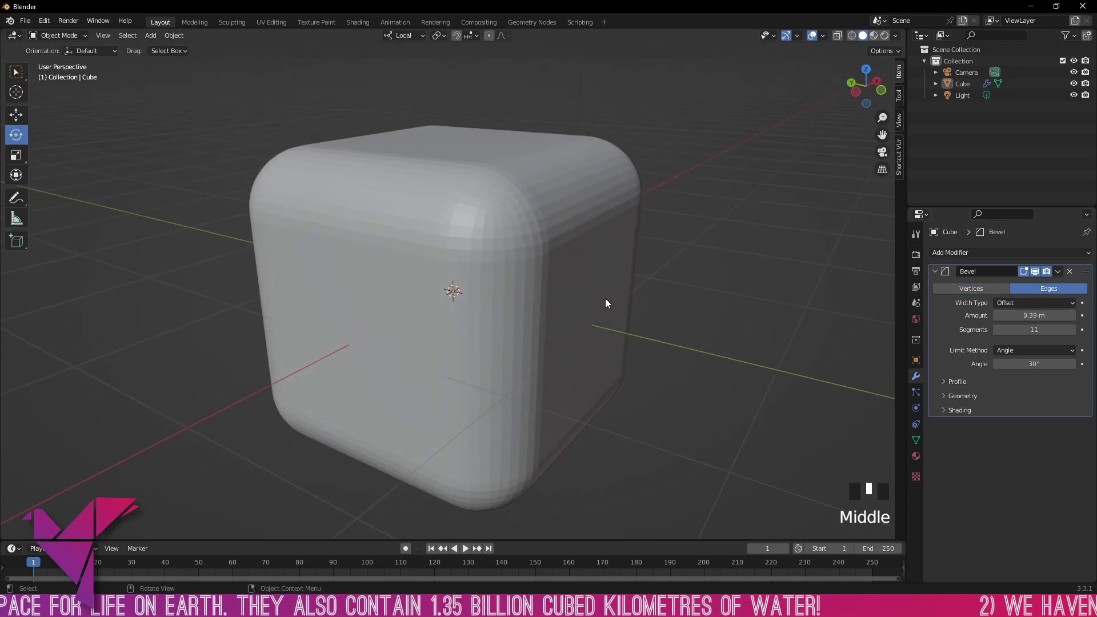
# Cycle the bevel width type through Width, Depth, Percent and Absolute, ending on Percent.
pyautogui.click(1039, 304)
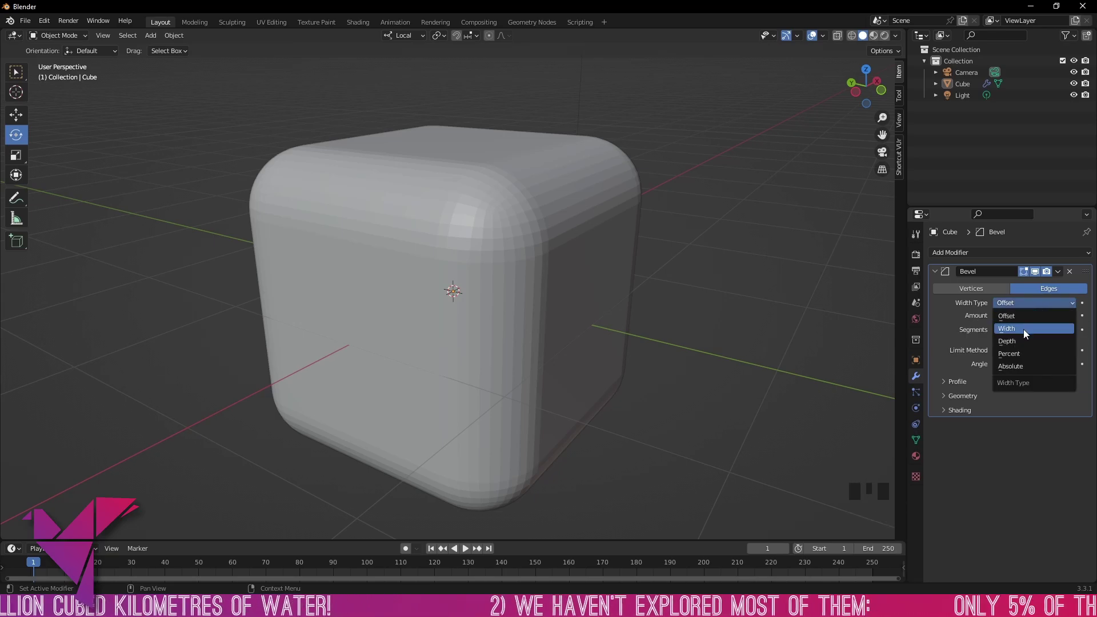
pyautogui.click(1023, 329)
pyautogui.click(1041, 304)
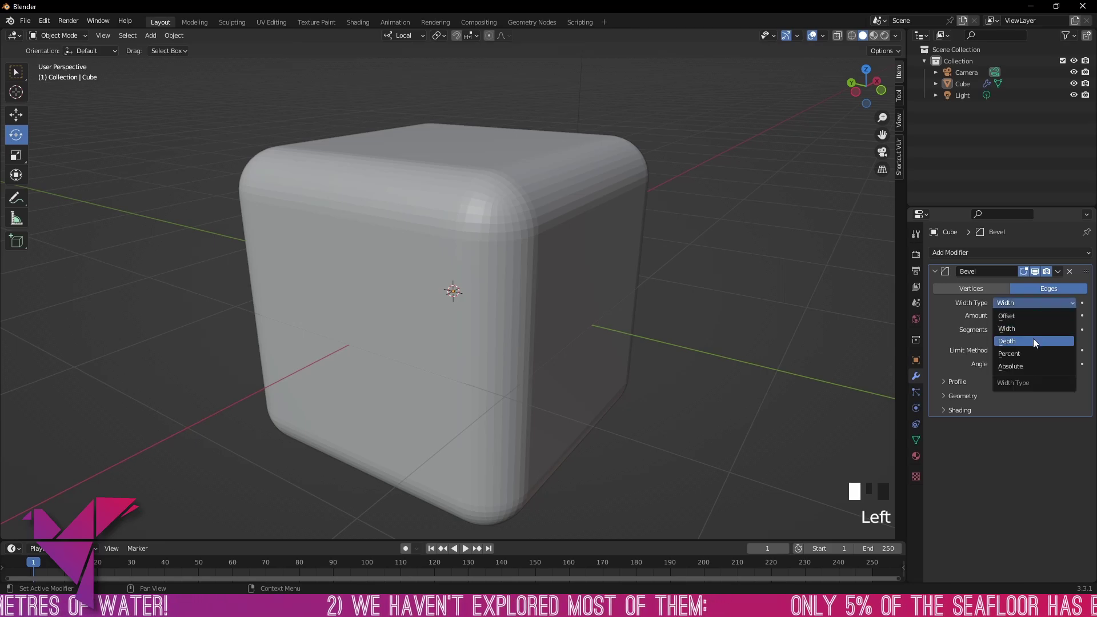
pyautogui.click(1033, 341)
pyautogui.click(1037, 304)
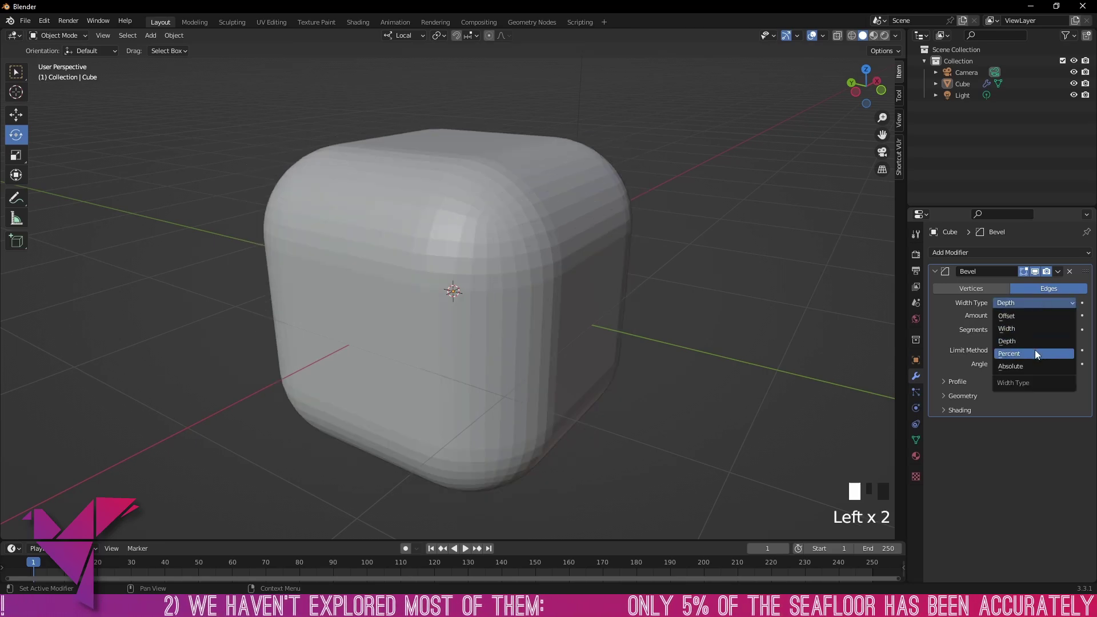
pyautogui.click(1034, 350)
pyautogui.click(1040, 303)
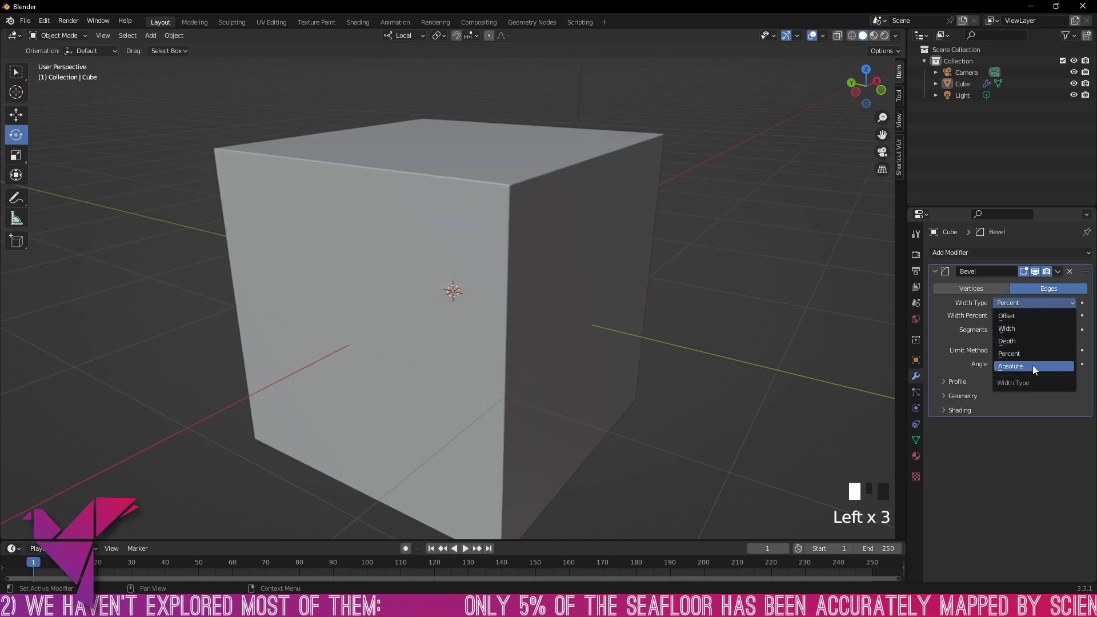
pyautogui.click(1033, 364)
pyautogui.click(1034, 304)
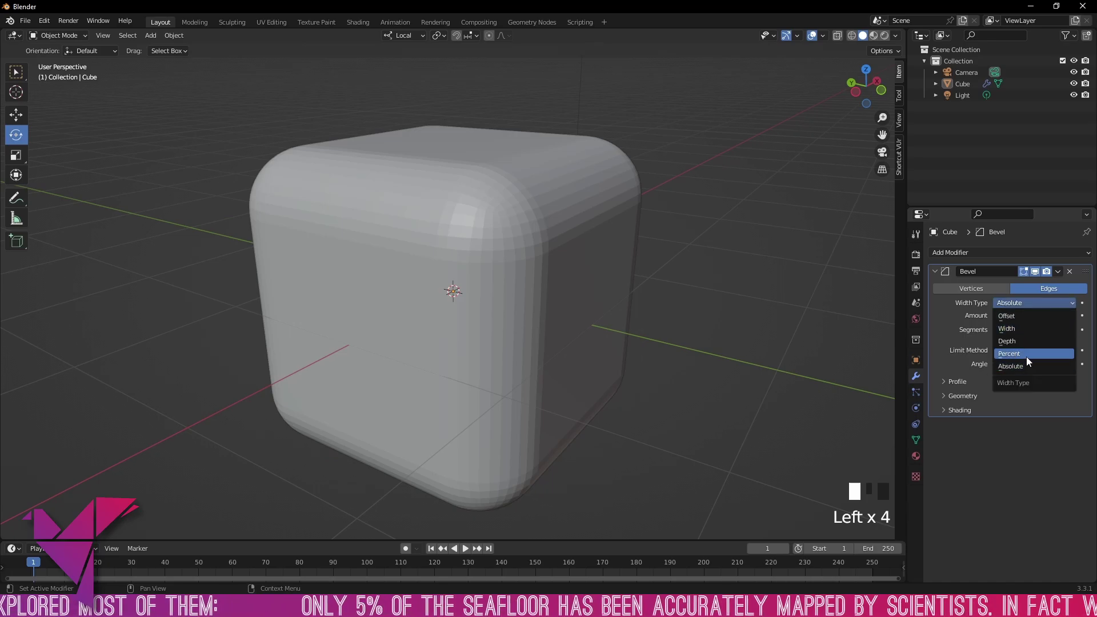
pyautogui.click(1026, 357)
# Adjust Width Percent around 5.15%, then switch to Offset with a 0.2149 m amount.
pyautogui.moveTo(1034, 316)
pyautogui.mouseDown()
pyautogui.moveTo(1074, 315)
pyautogui.moveTo(1017, 315)
pyautogui.moveTo(1028, 316)
pyautogui.mouseUp()
pyautogui.moveTo(849, 309); pyautogui.dragTo(687, 309, button='middle')
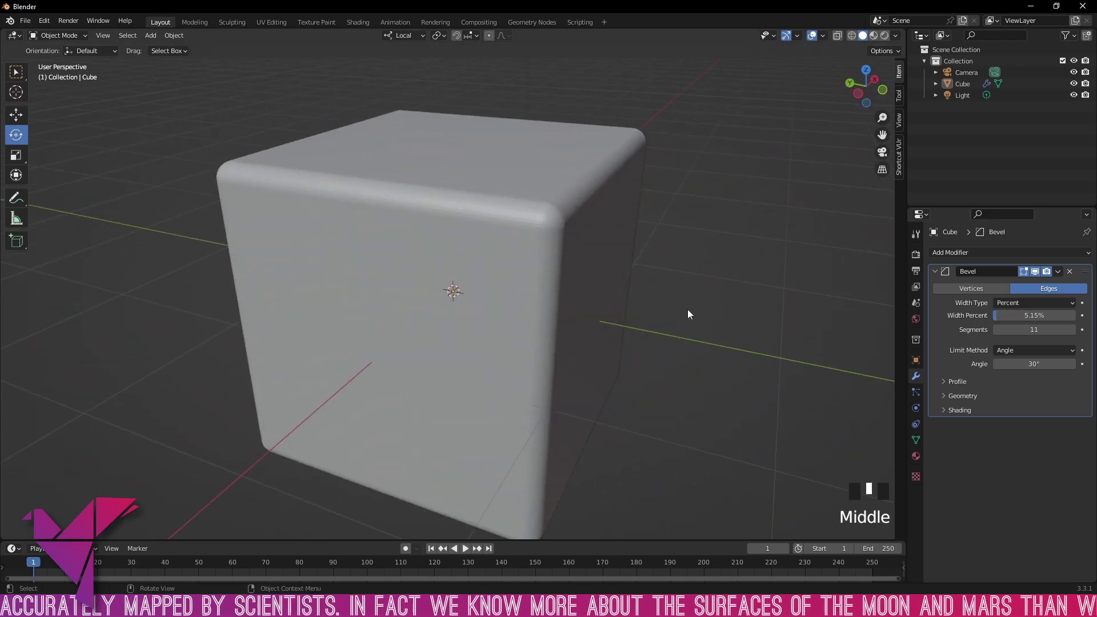
pyautogui.moveTo(1006, 315); pyautogui.dragTo(1045, 315)
pyautogui.click(1003, 305)
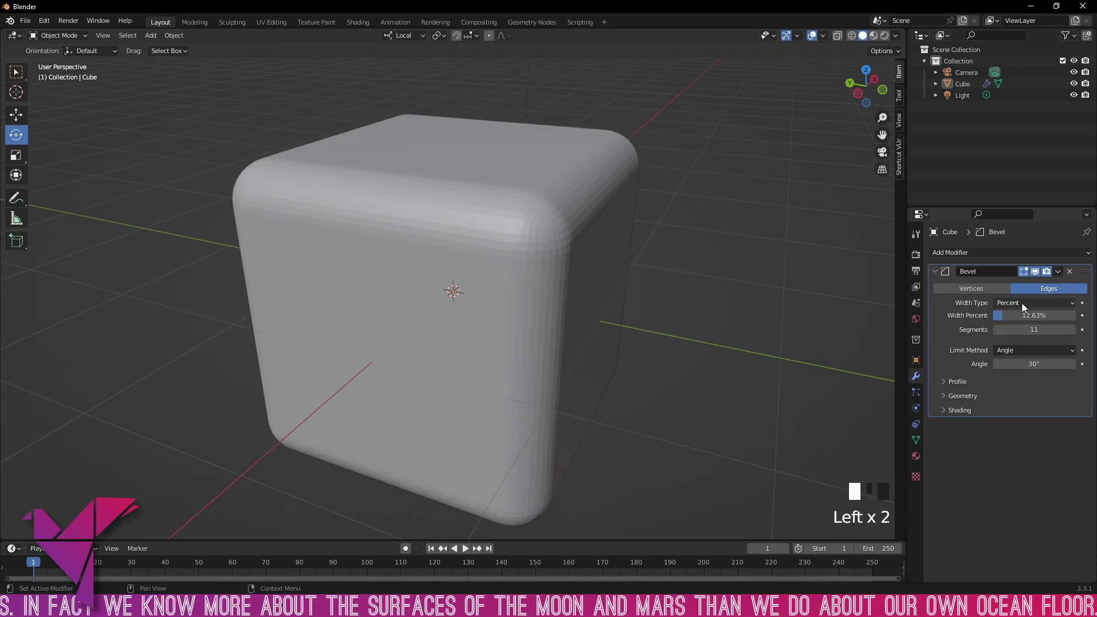
pyautogui.click(1011, 303)
pyautogui.click(1014, 314)
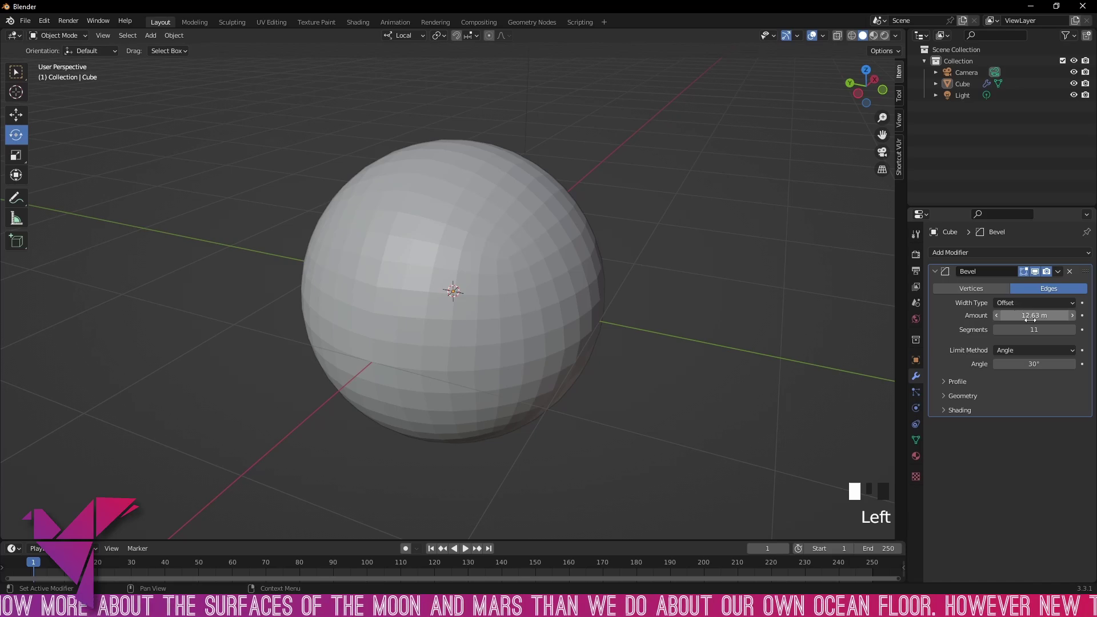
pyautogui.moveTo(1037, 319); pyautogui.dragTo(1040, 344, button='middle')
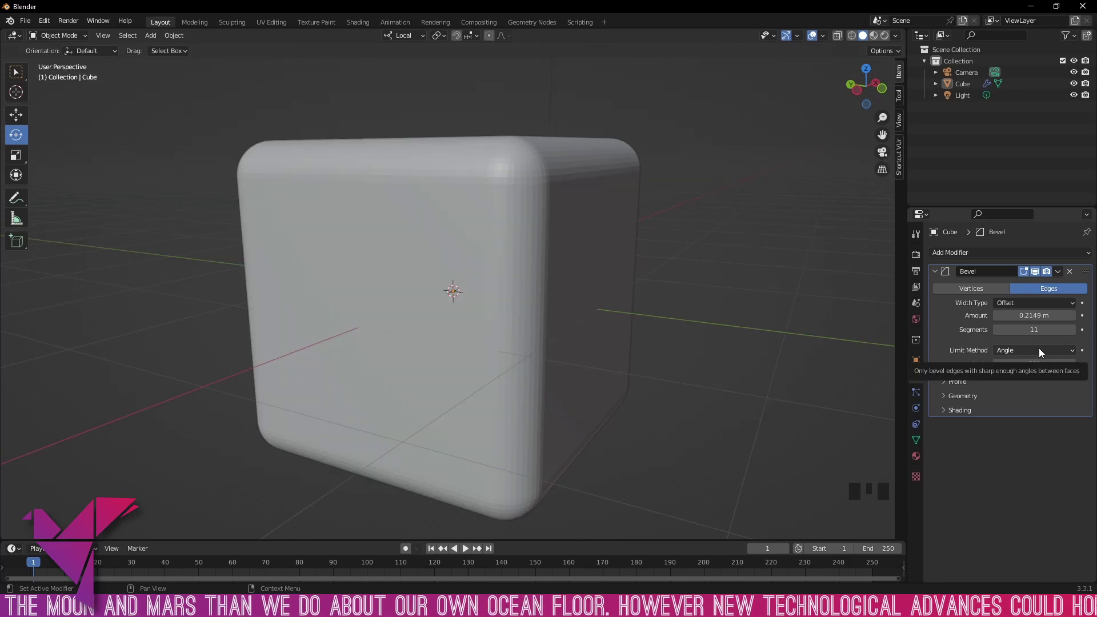
# Try the None, Weight and Vertex Group limit methods, then remove the Bevel modifier.
pyautogui.click(1038, 350)
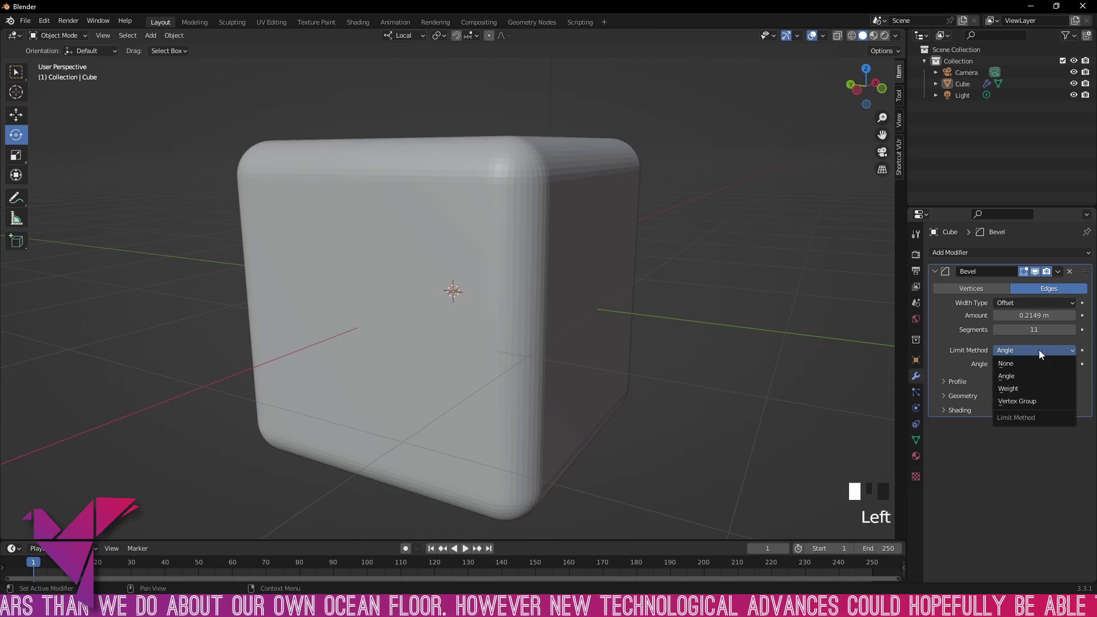
pyautogui.click(1037, 362)
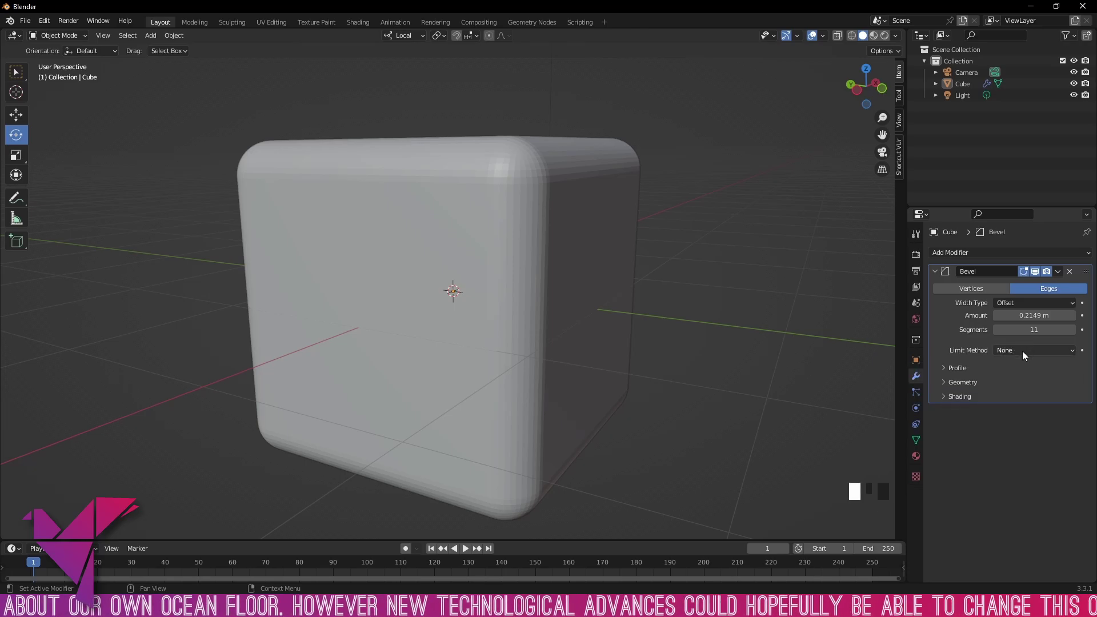
pyautogui.click(1023, 350)
pyautogui.click(1024, 387)
pyautogui.click(1029, 350)
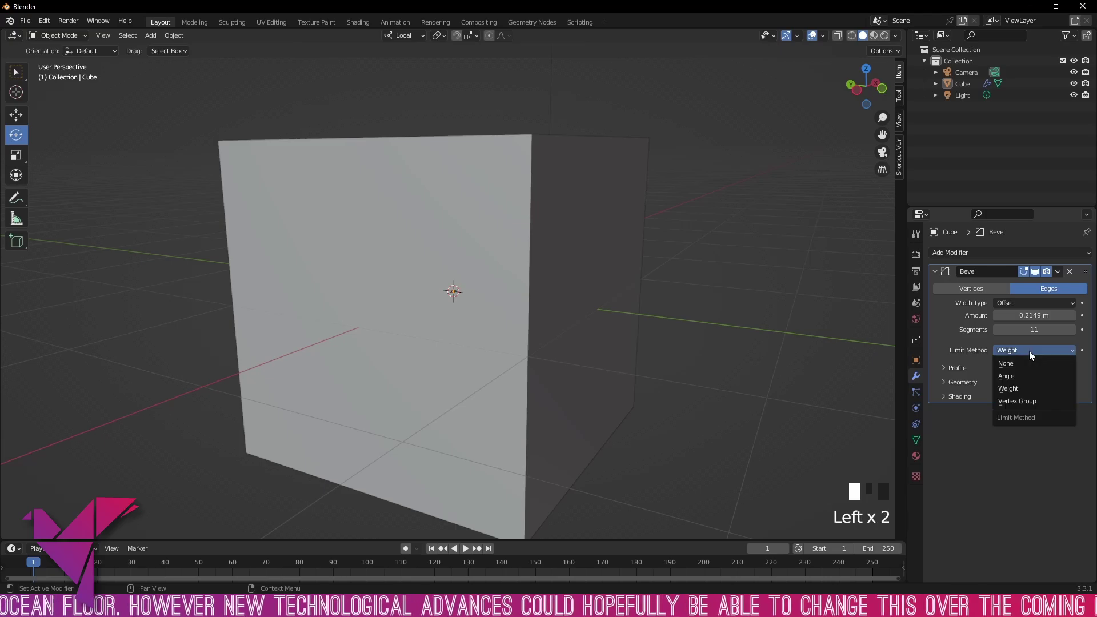
pyautogui.click(1032, 399)
pyautogui.click(1035, 351)
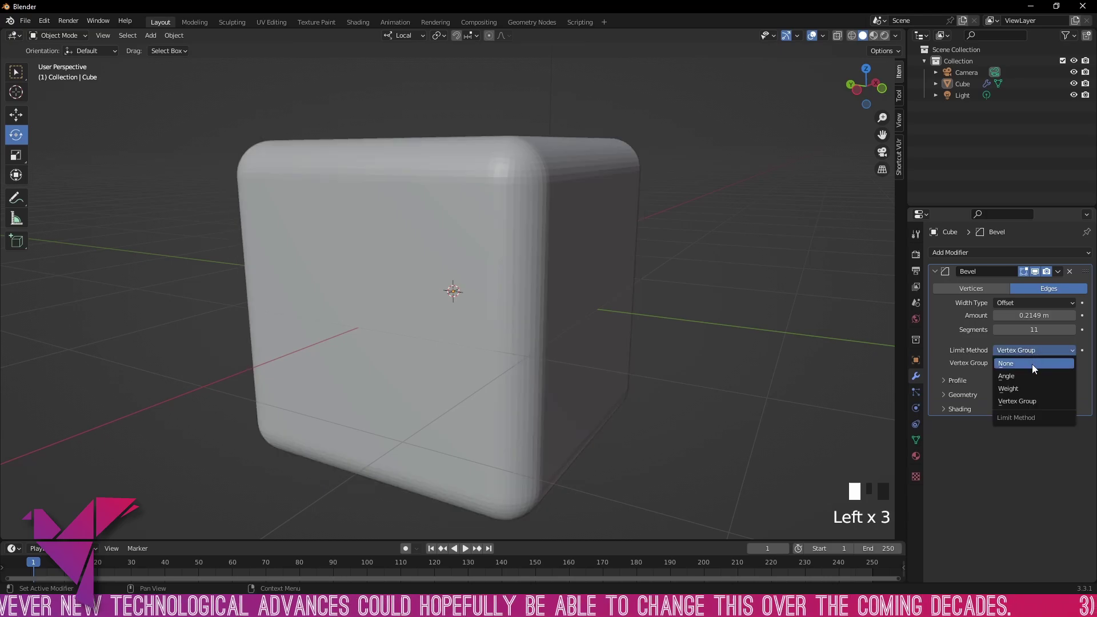
pyautogui.click(950, 253)
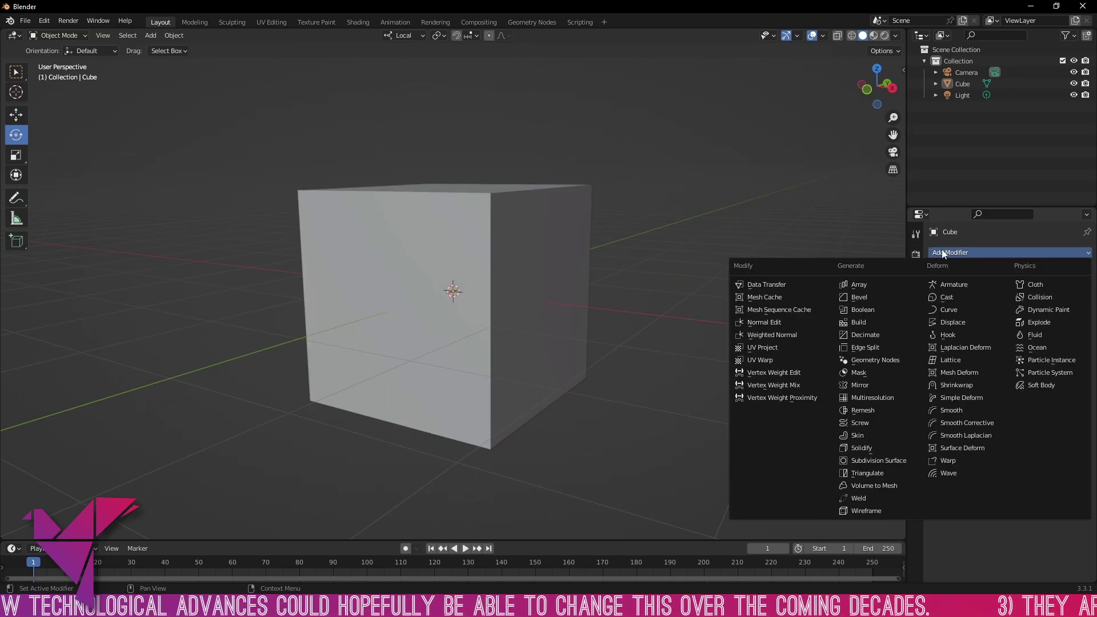
pyautogui.click(967, 253)
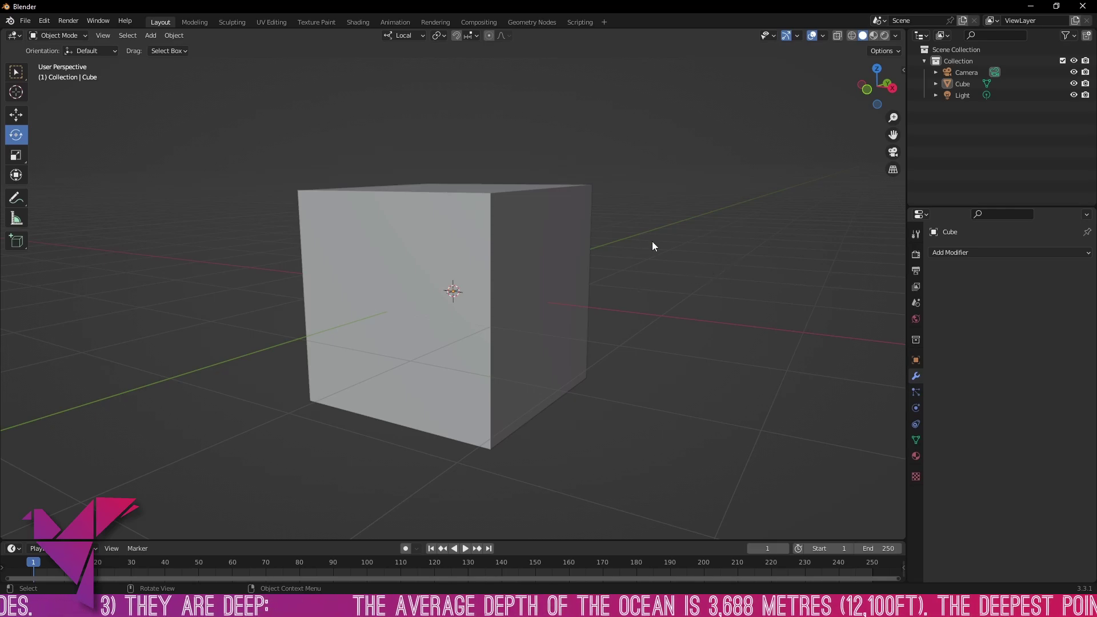
# Select the cube, enter Edit Mode, and cancel a trial bevel so the mesh stays sharp.
pyautogui.click(542, 212)
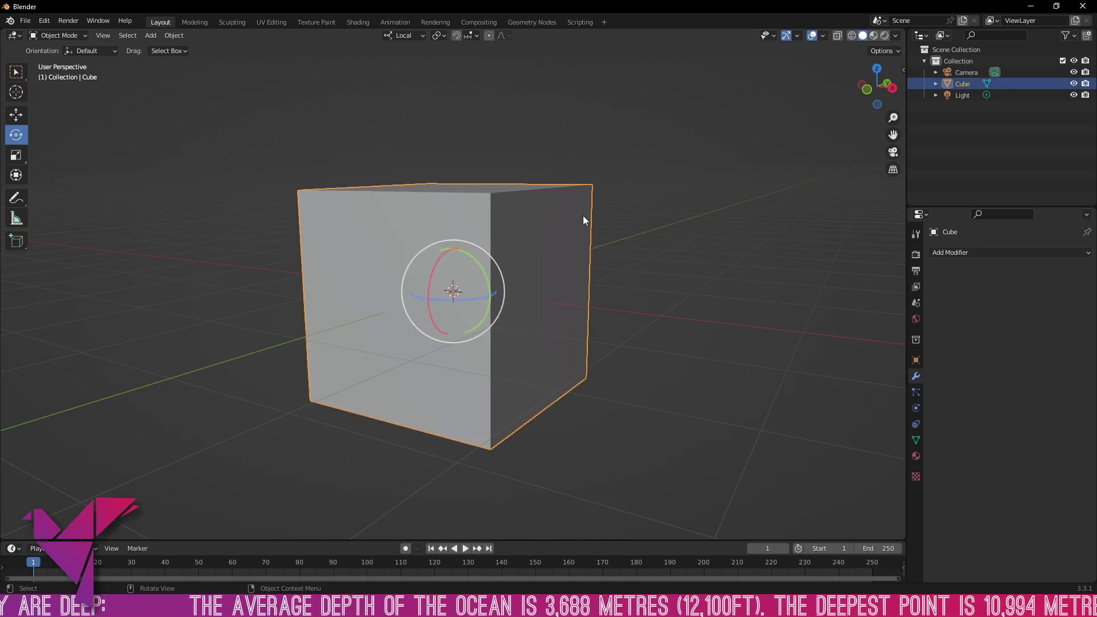
pyautogui.press('b')
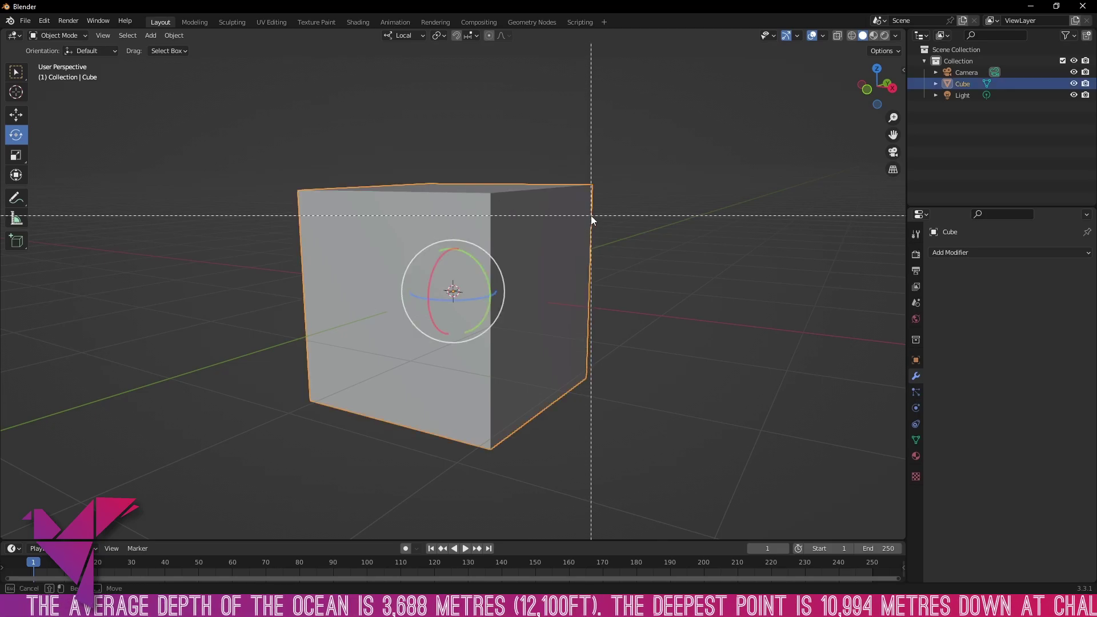
pyautogui.press('Escape')
pyautogui.hotkey('shift', 'space')
pyautogui.press('g')
pyautogui.press('Tab')
pyautogui.hotkey('ctrl', '1')
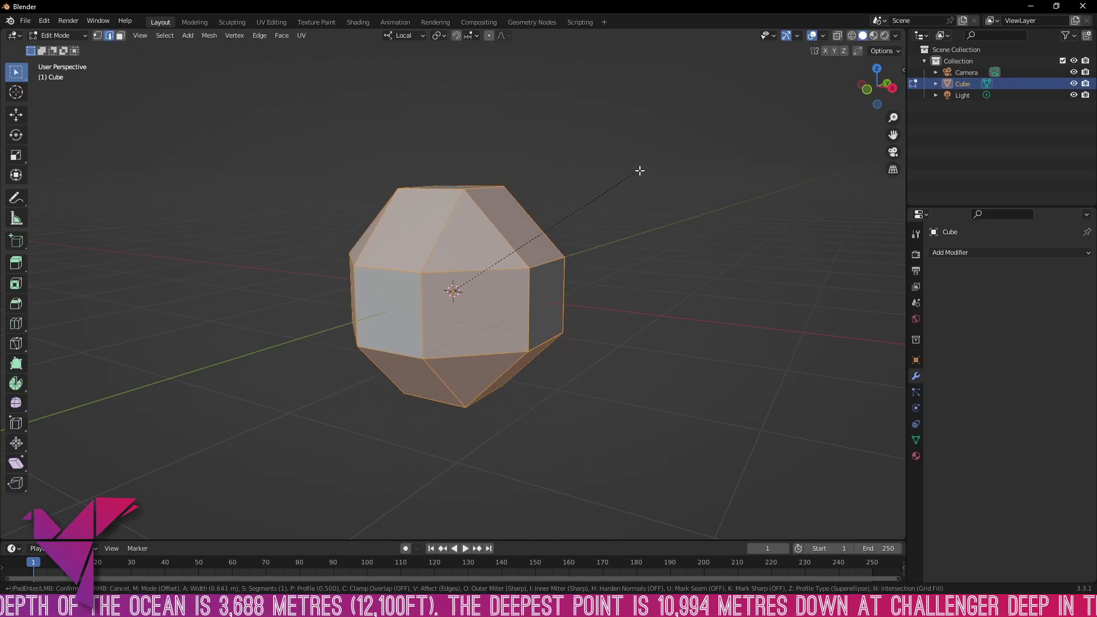
pyautogui.hotkey('ctrl', 'z')
pyautogui.press('Tab')
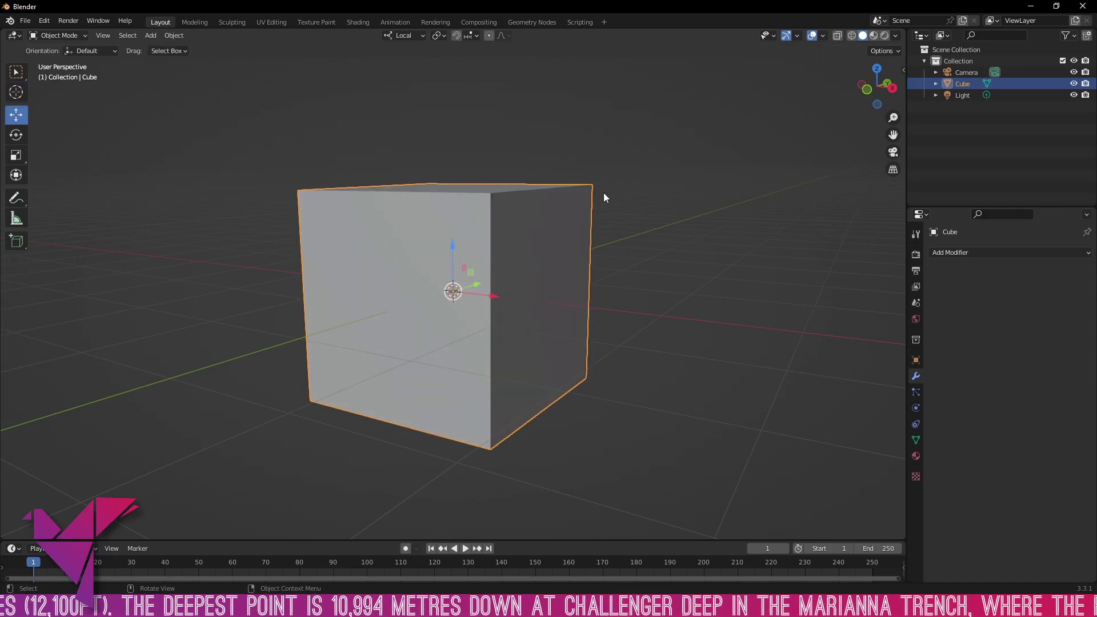
pyautogui.press('Tab')
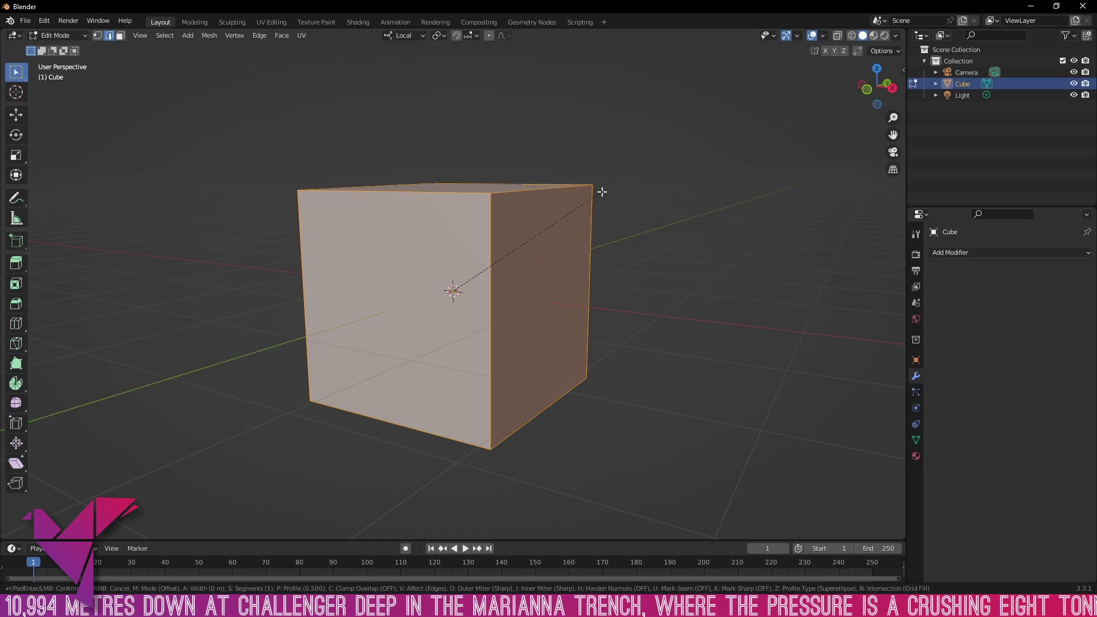
pyautogui.rightClick(638, 187)
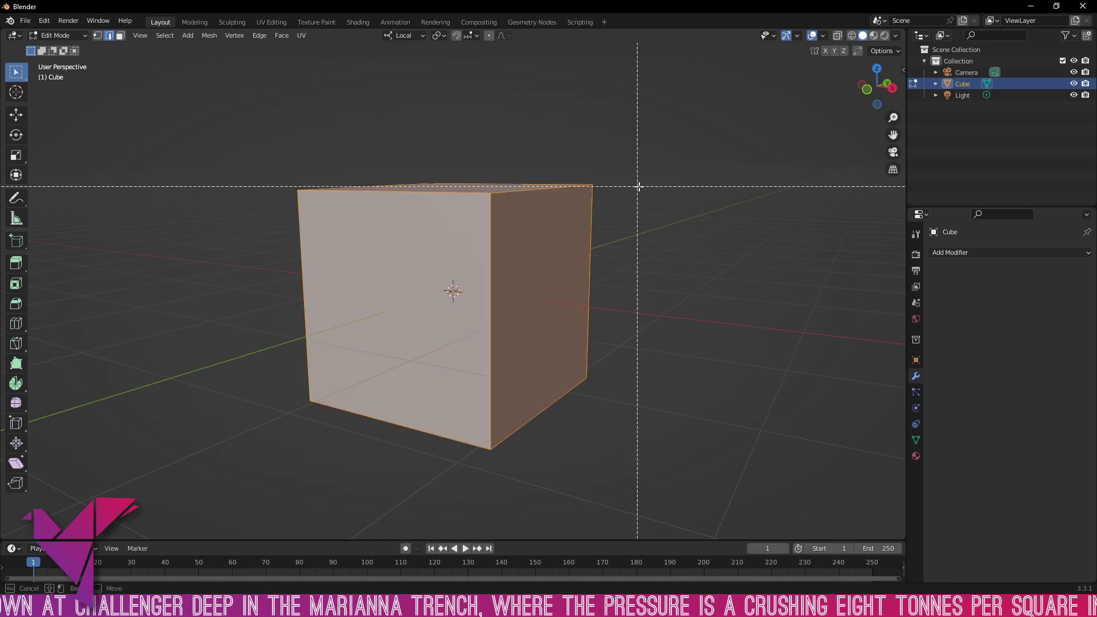
# Deselect all and start the Shortcut VUr key display from the sidebar, then collapse the sidebar.
pyautogui.hotkey('alt', 'a')
pyautogui.click(900, 70)
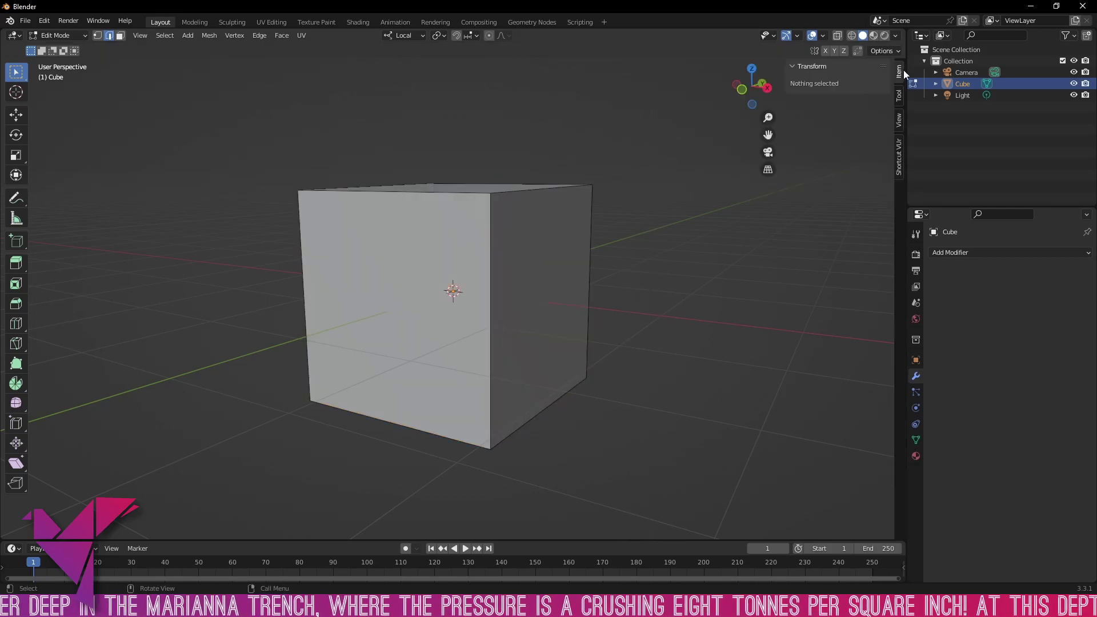
pyautogui.click(900, 153)
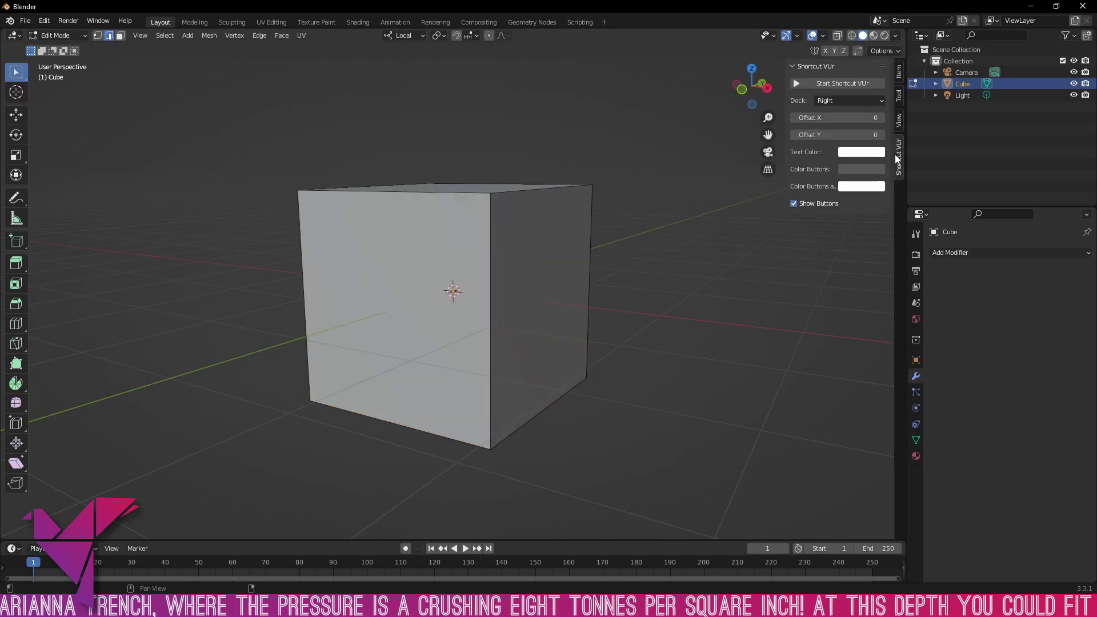
pyautogui.click(839, 85)
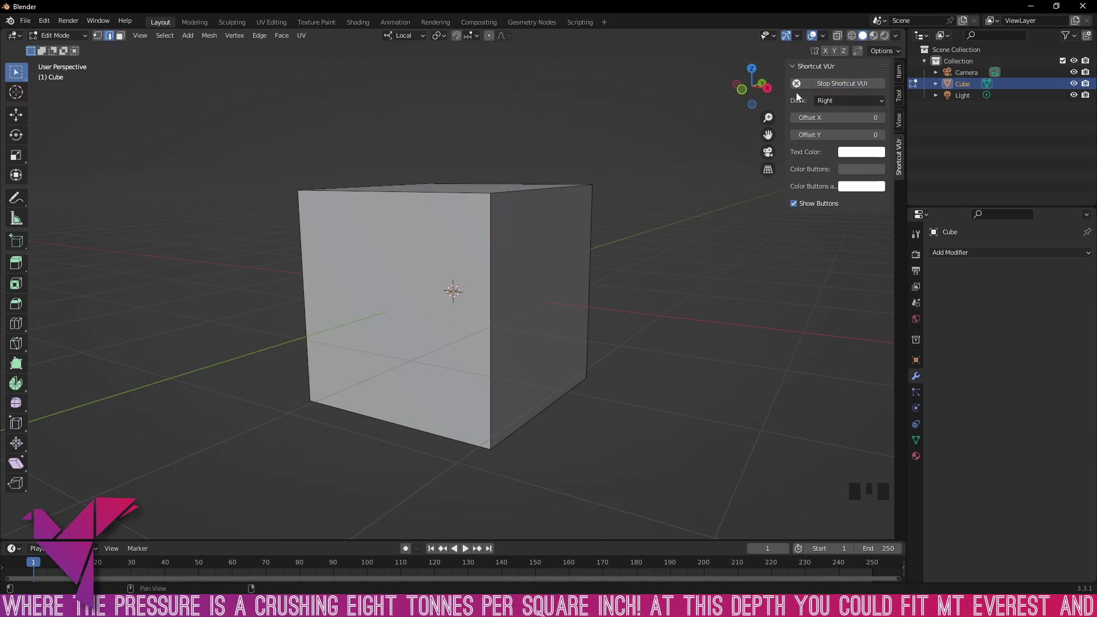
pyautogui.moveTo(783, 99); pyautogui.dragTo(874, 101)
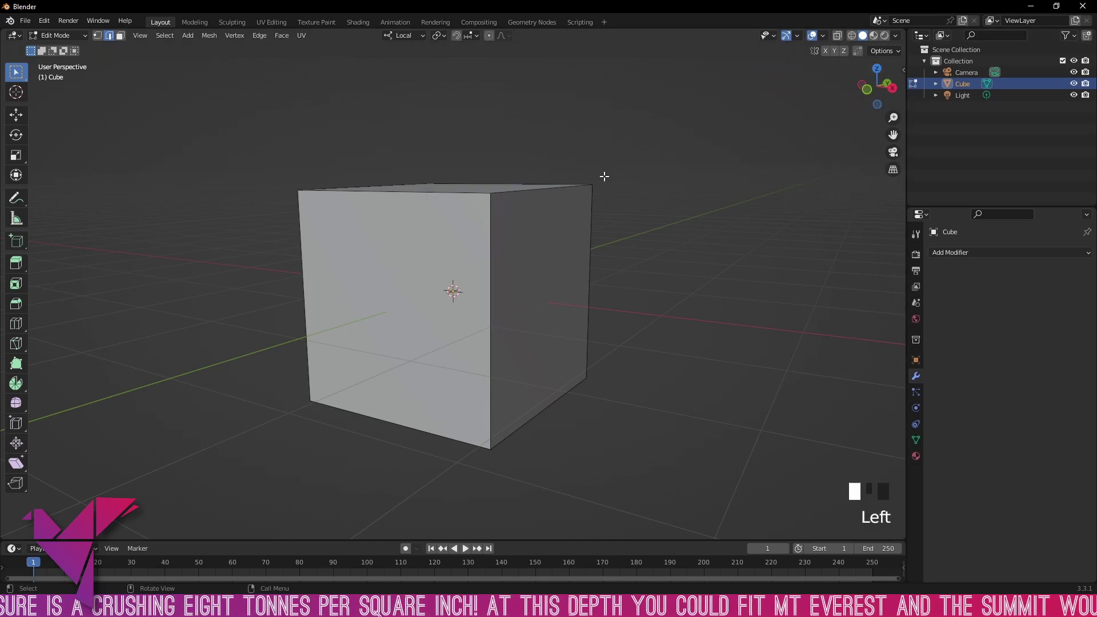
# Select the whole mesh, start a Ctrl+B bevel, and undo it to restore sharp edges.
pyautogui.press('a')
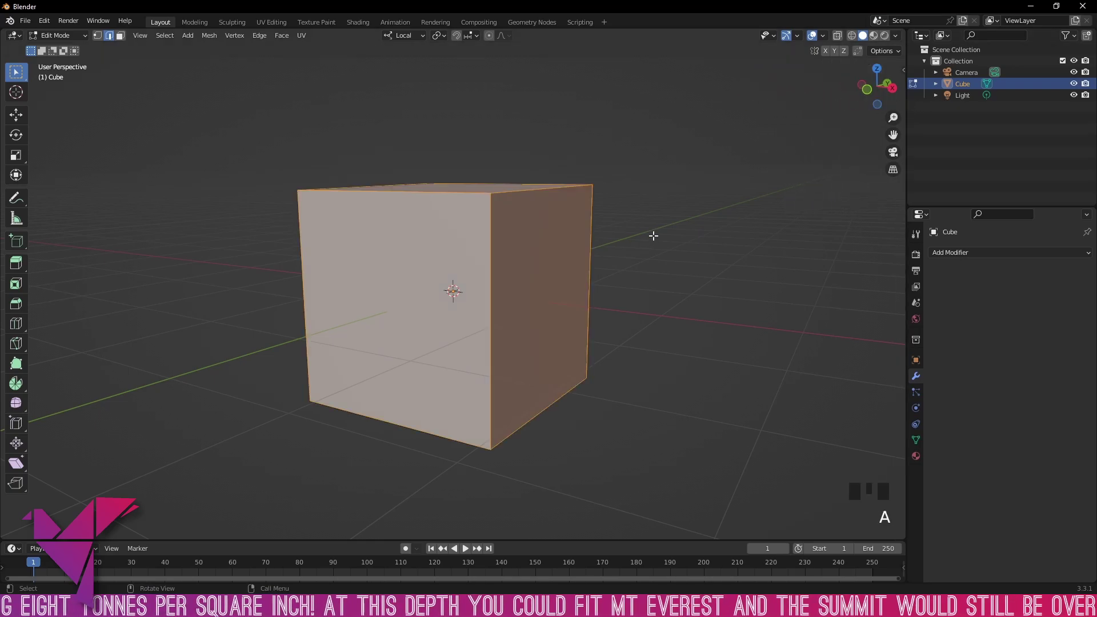
pyautogui.hotkey('ctrl', 'b')
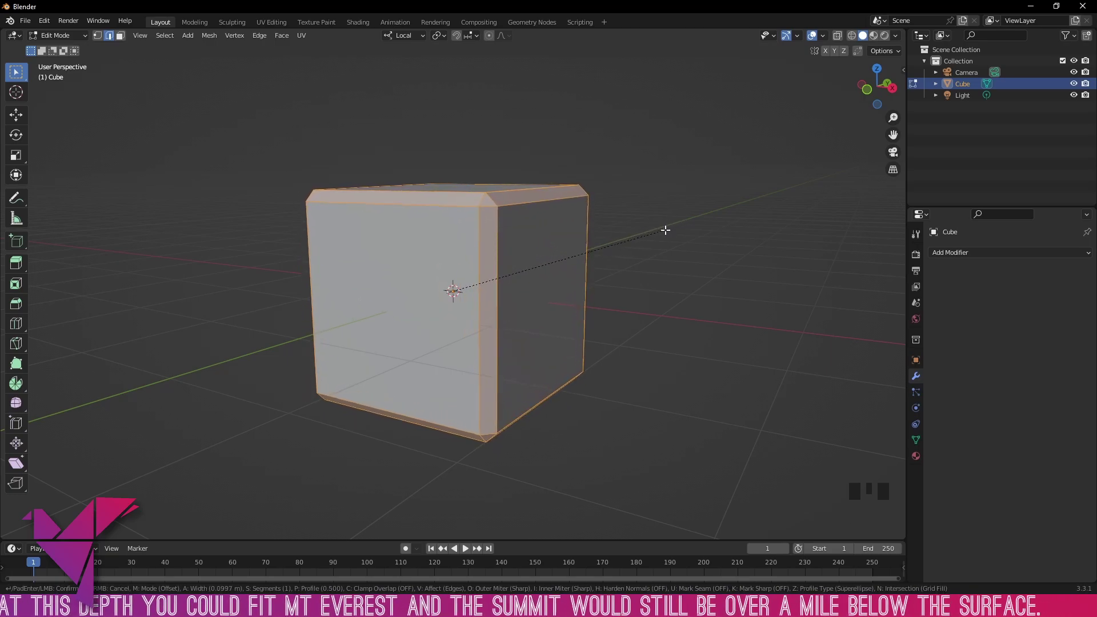
pyautogui.hotkey('ctrl', 'z')
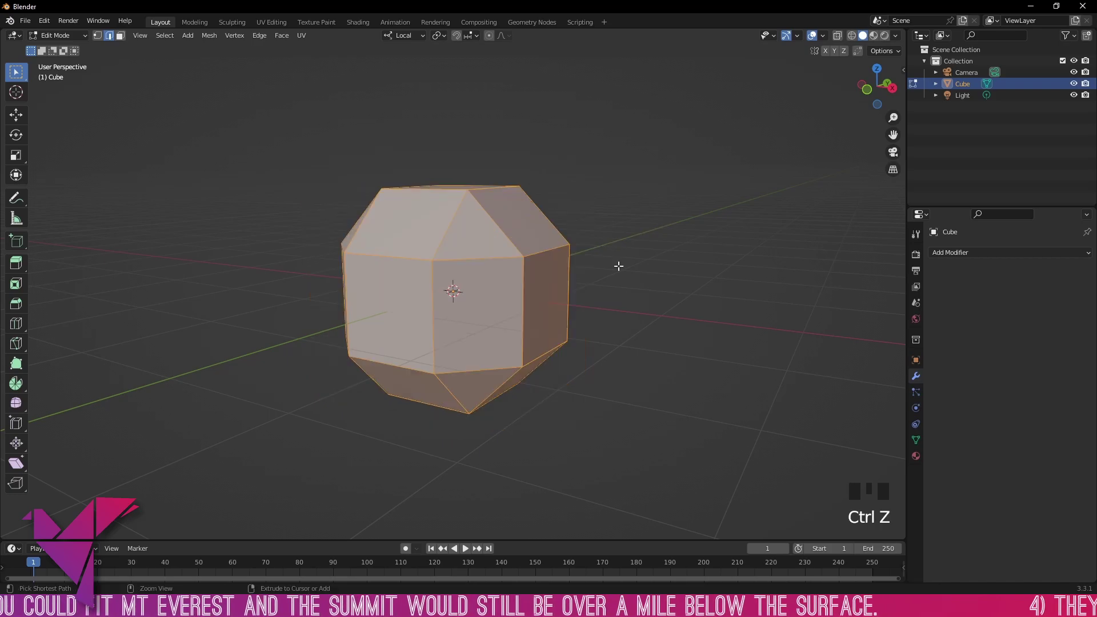
pyautogui.hotkey('ctrl', 'z')
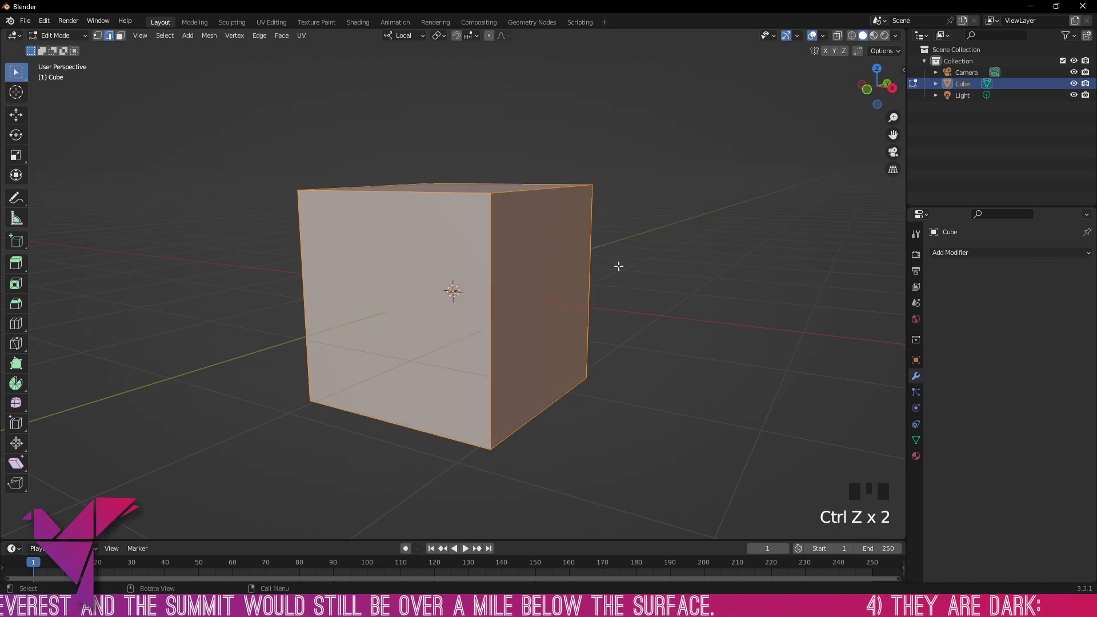
# In face selection, bevel the cube's top face with a flat single-segment bevel.
pyautogui.moveTo(611, 268); pyautogui.dragTo(617, 285, button='middle')
pyautogui.click(521, 187)
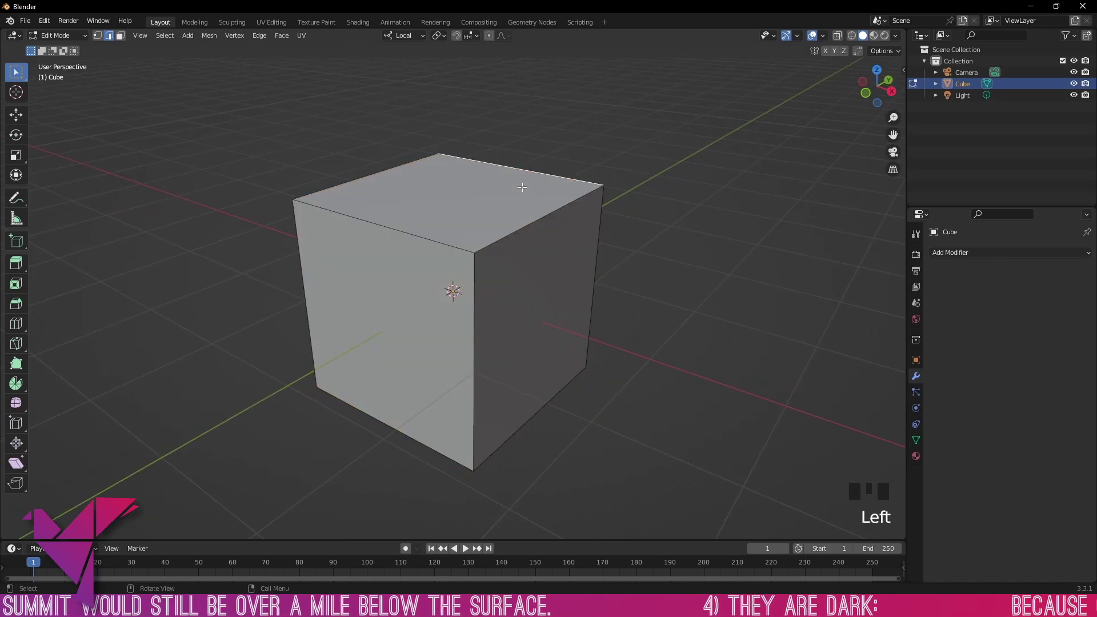
pyautogui.press('3')
pyautogui.click(474, 194)
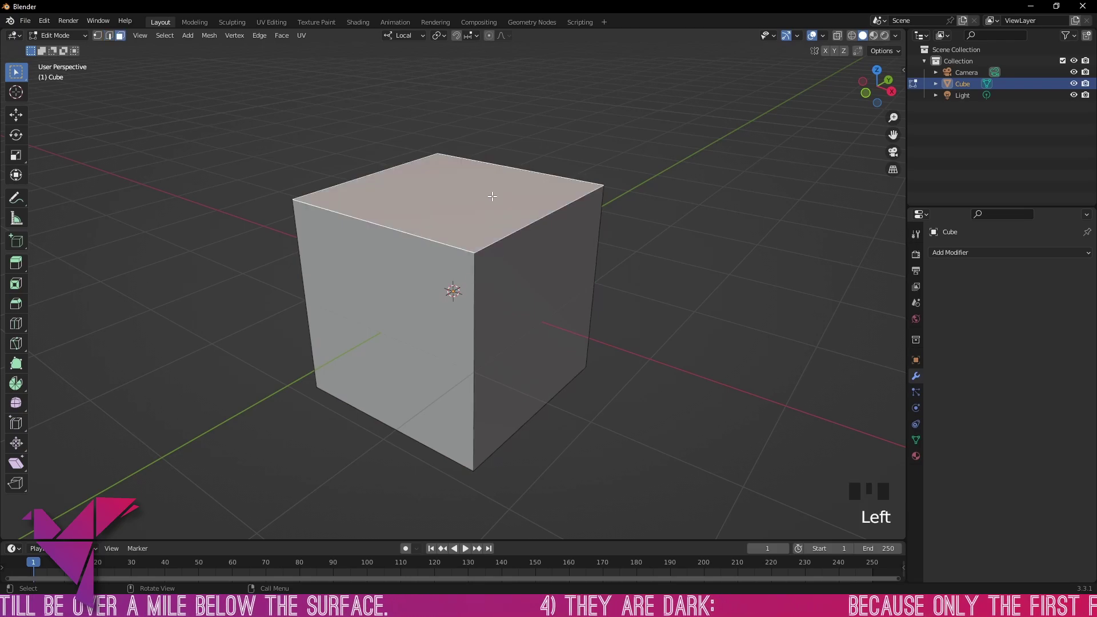
pyautogui.hotkey('ctrl', 'b')
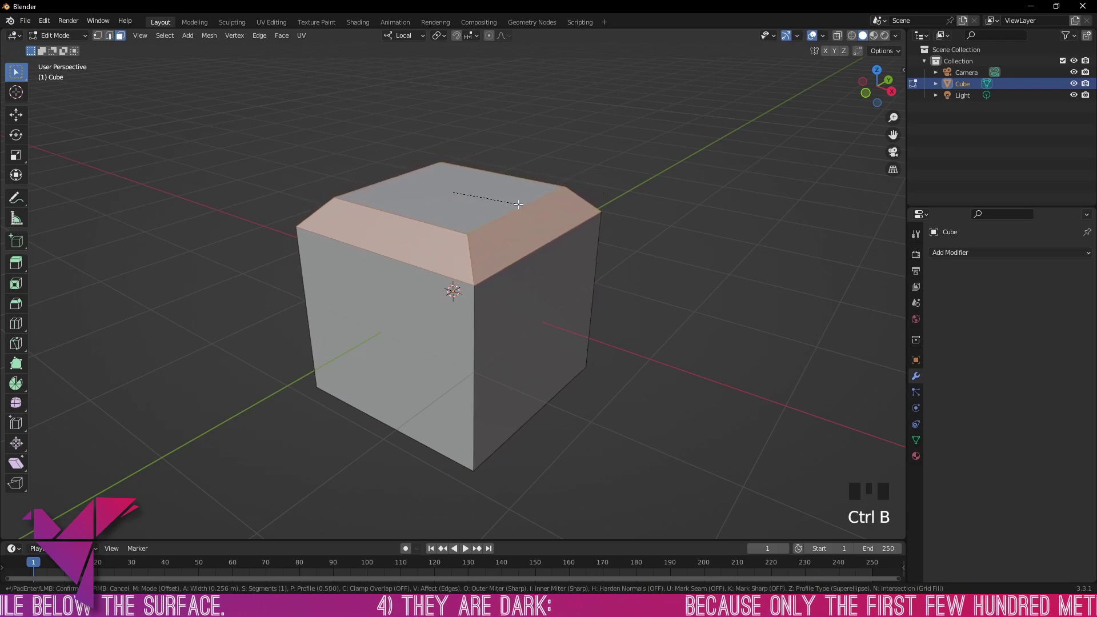
pyautogui.click(524, 202)
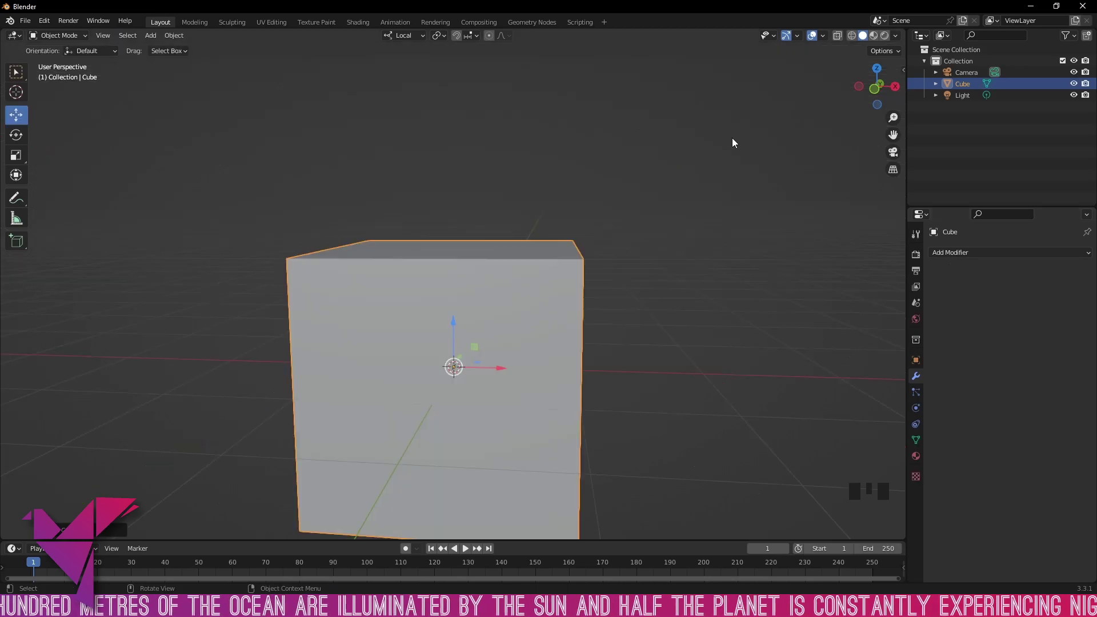
# Select the edges around the top face and give them an Edge Bevel Weight.
pyautogui.press('Tab')
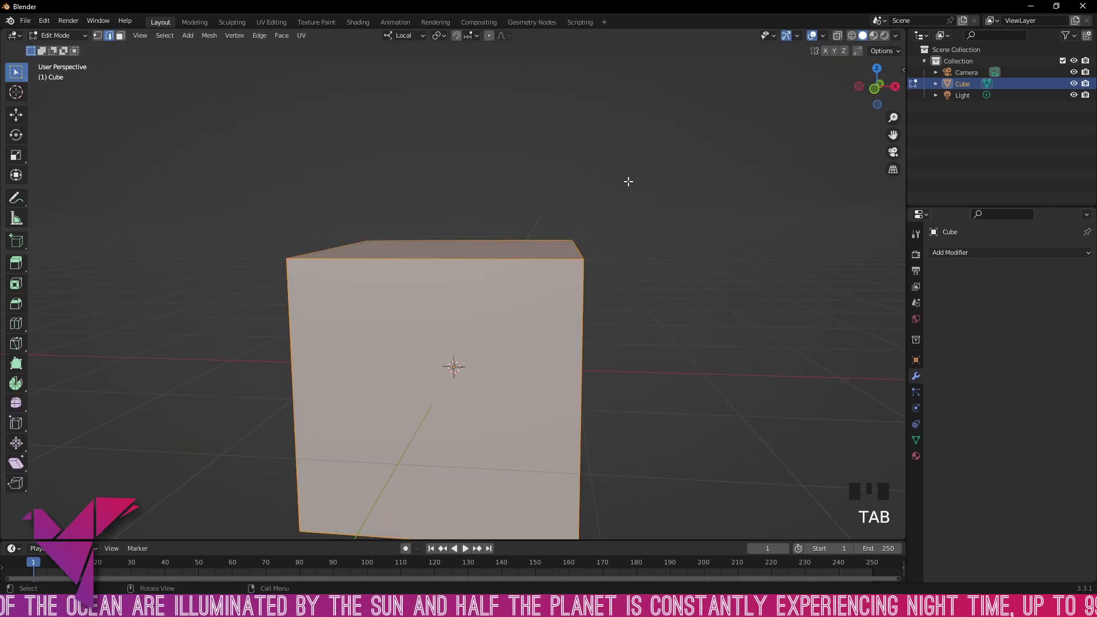
pyautogui.click(605, 220)
pyautogui.moveTo(604, 220); pyautogui.dragTo(546, 255, button='middle')
pyautogui.press('3')
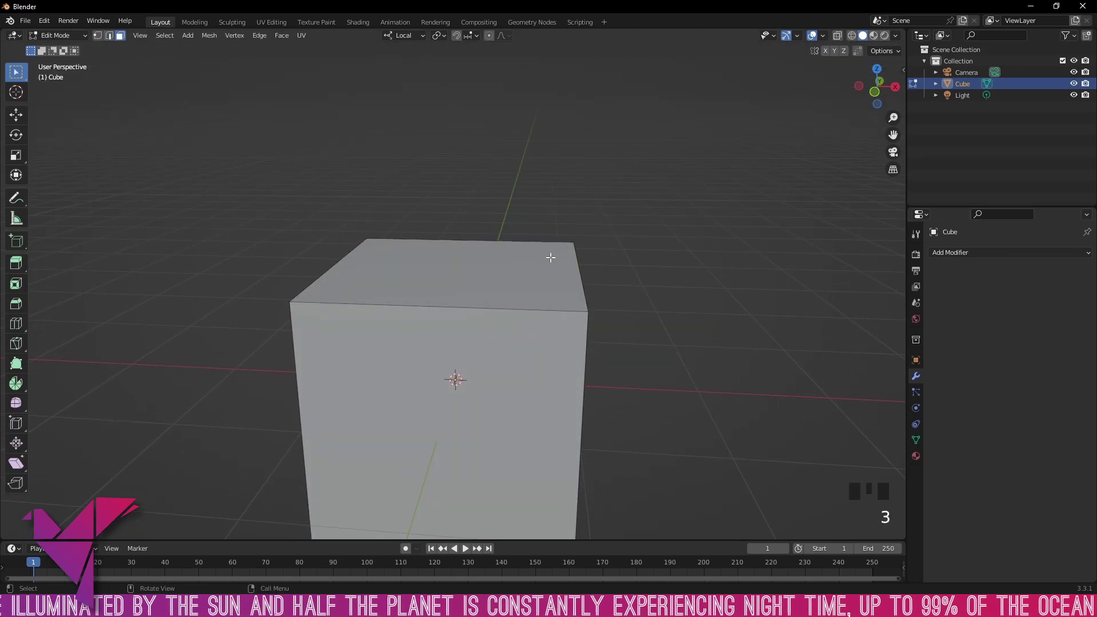
pyautogui.click(545, 260)
pyautogui.press('2')
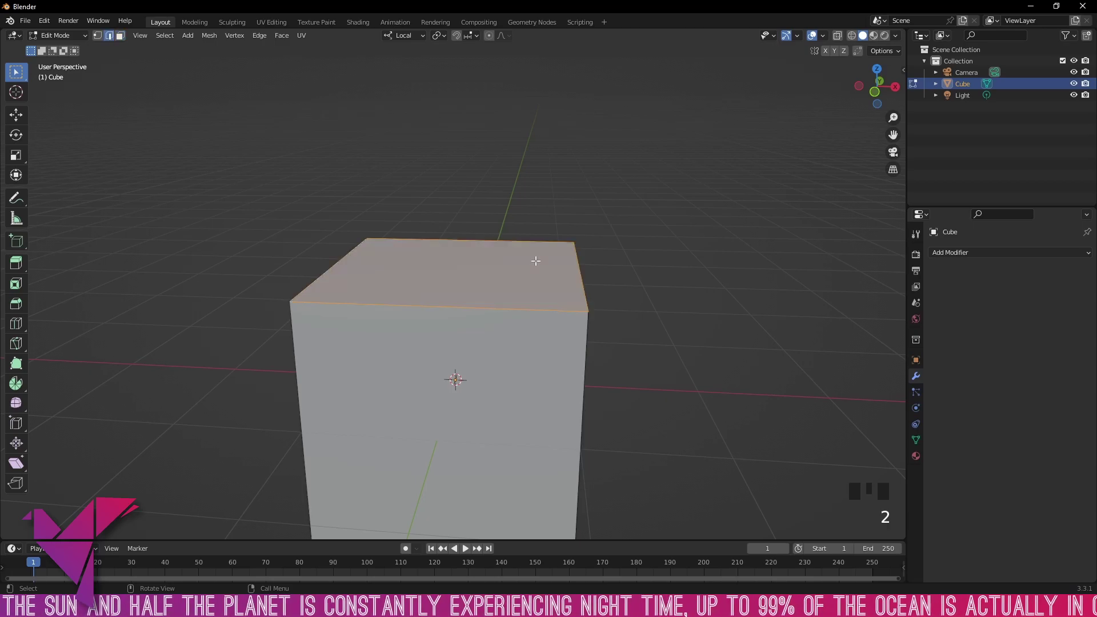
pyautogui.click(509, 289)
pyautogui.rightClick(505, 289)
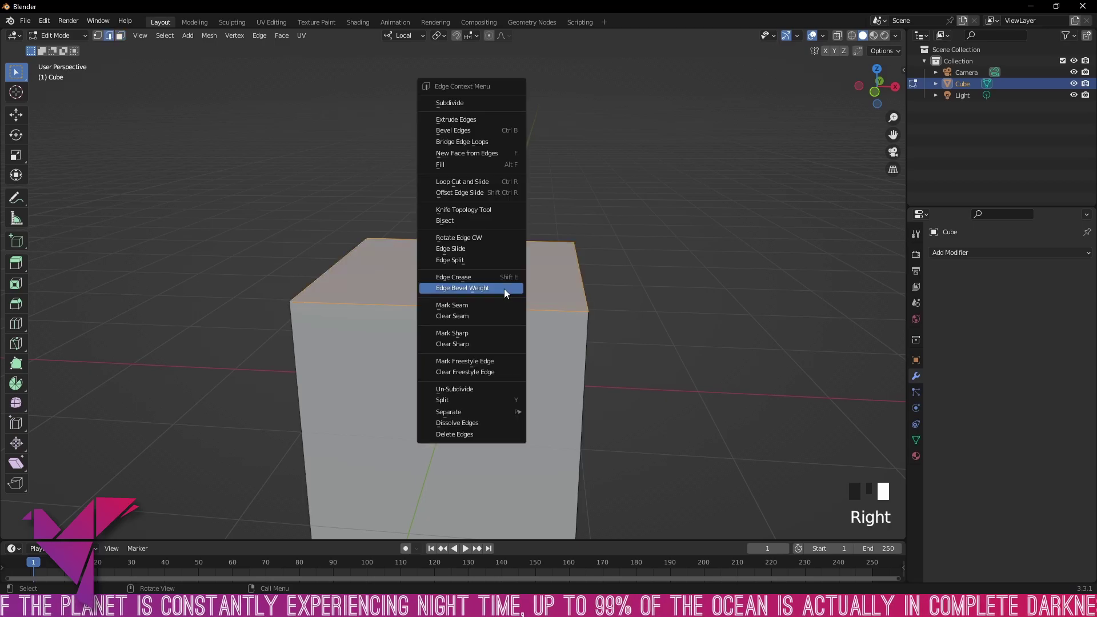
pyautogui.click(502, 289)
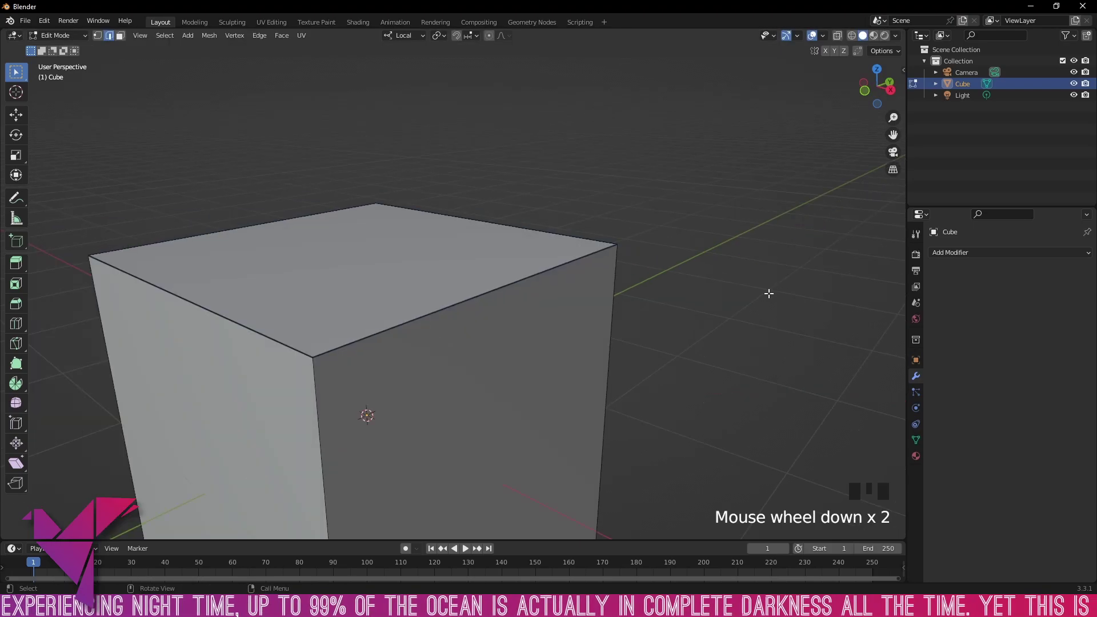
pyautogui.press('Tab')
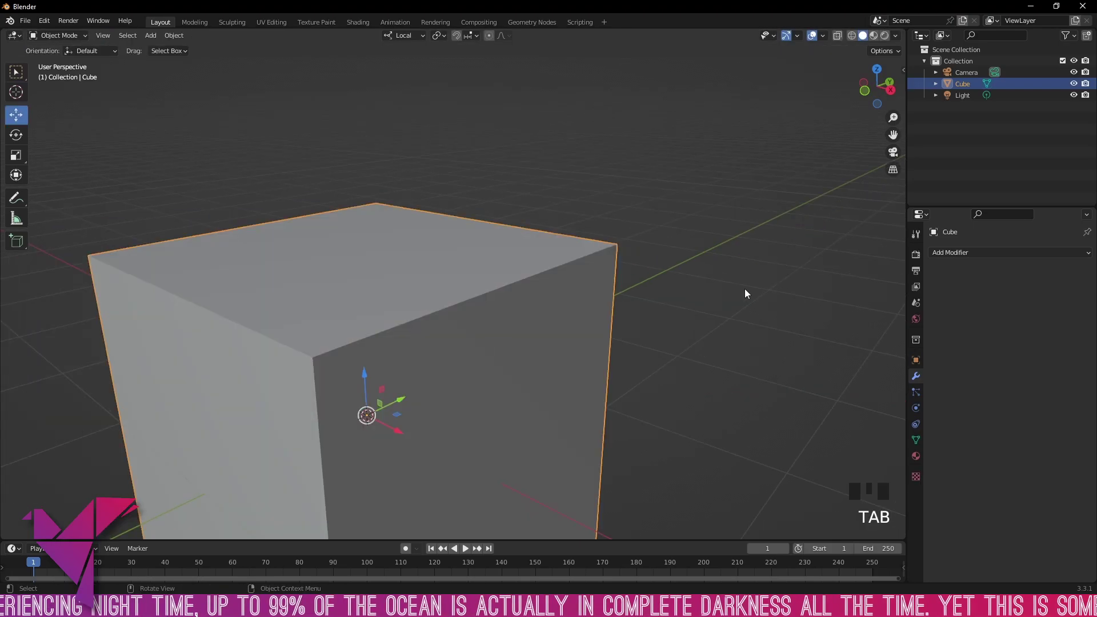
# Add a Weight-limited Bevel modifier with a 5.54 m amount and 4 segments.
pyautogui.click(1005, 256)
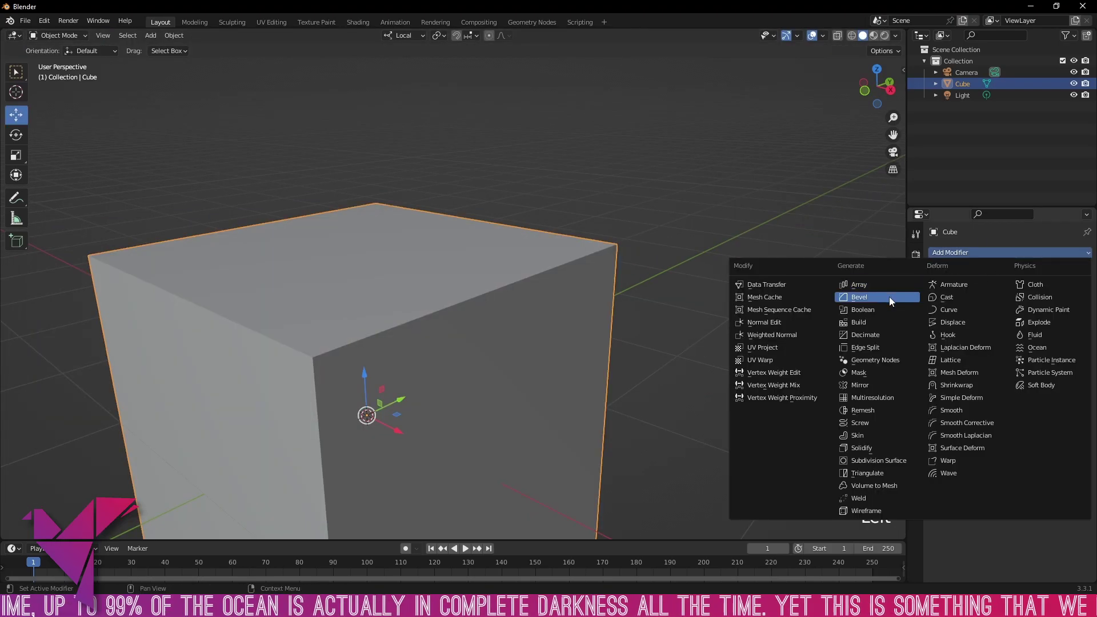
pyautogui.click(889, 296)
pyautogui.moveTo(743, 260); pyautogui.dragTo(718, 269, button='middle')
pyautogui.click(1040, 350)
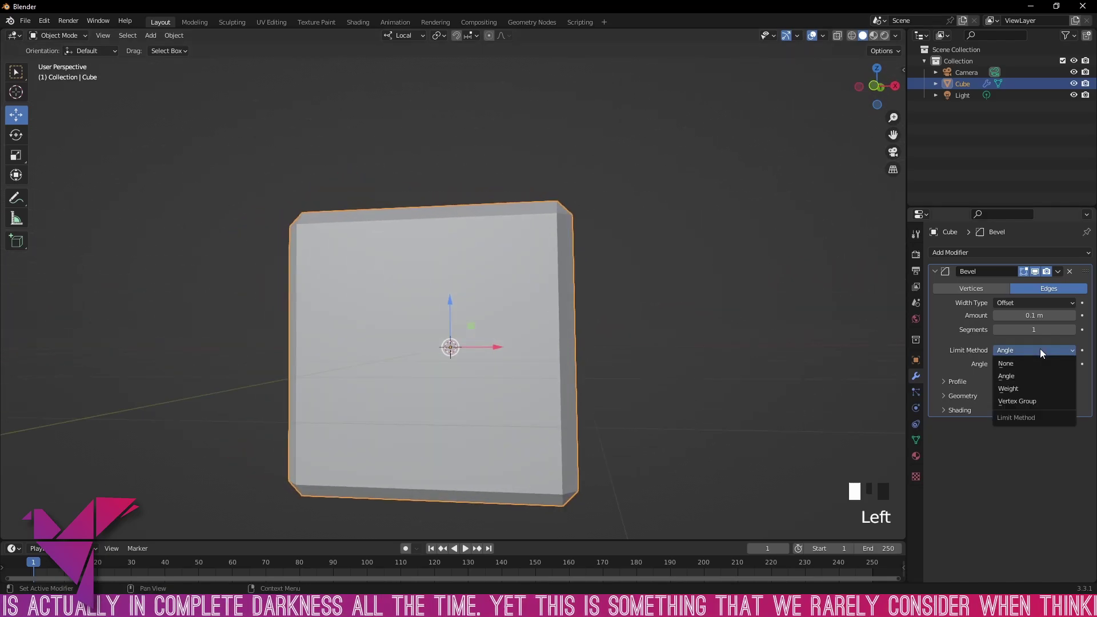
pyautogui.click(1027, 386)
pyautogui.moveTo(743, 308); pyautogui.dragTo(669, 304, button='middle')
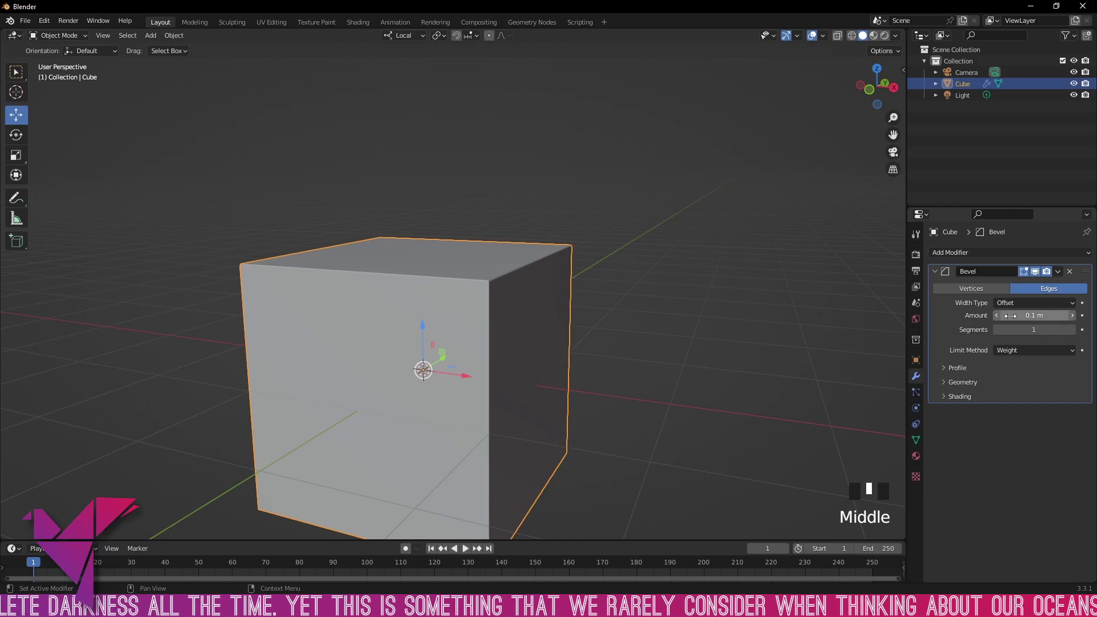
pyautogui.moveTo(1034, 315); pyautogui.dragTo(1057, 330)
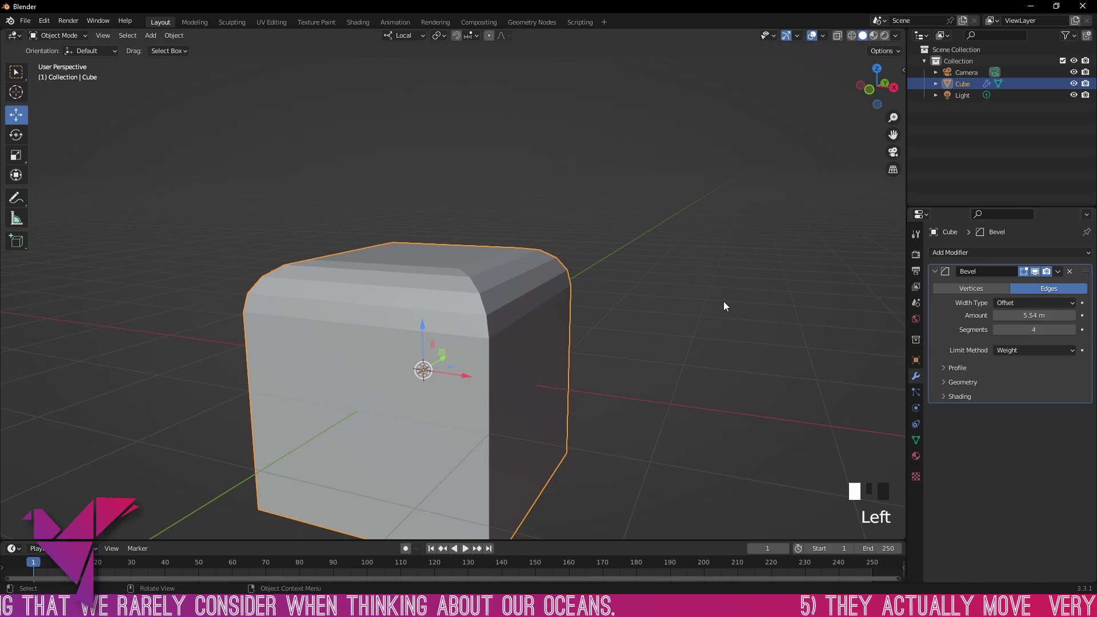
pyautogui.scroll(-2, 714, 300)
pyautogui.moveTo(703, 299); pyautogui.dragTo(764, 298, button='middle')
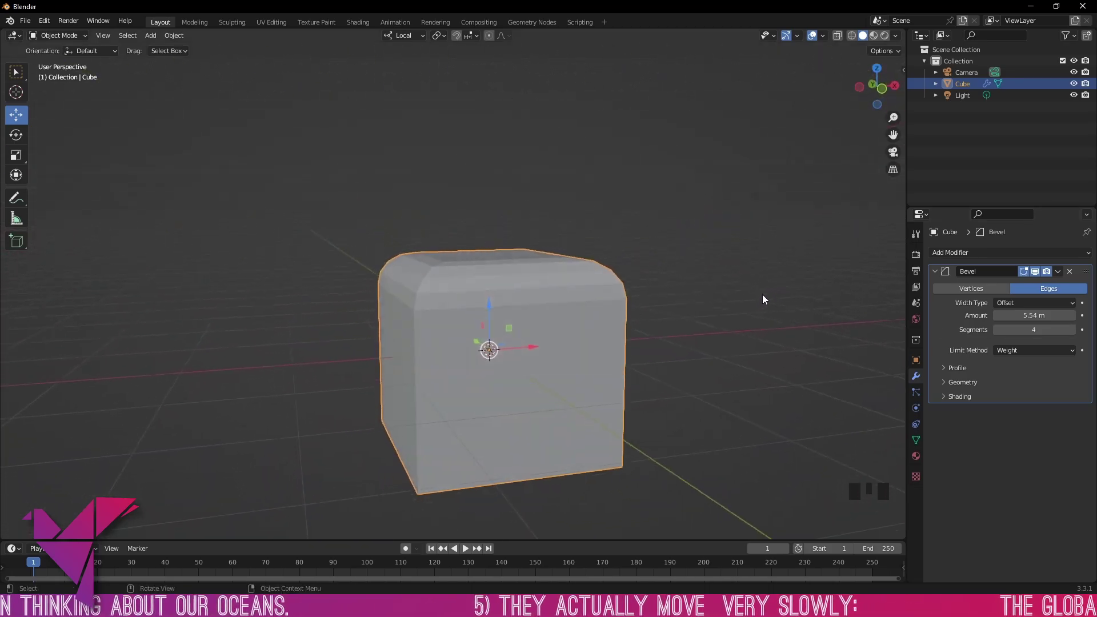
pyautogui.click(746, 309)
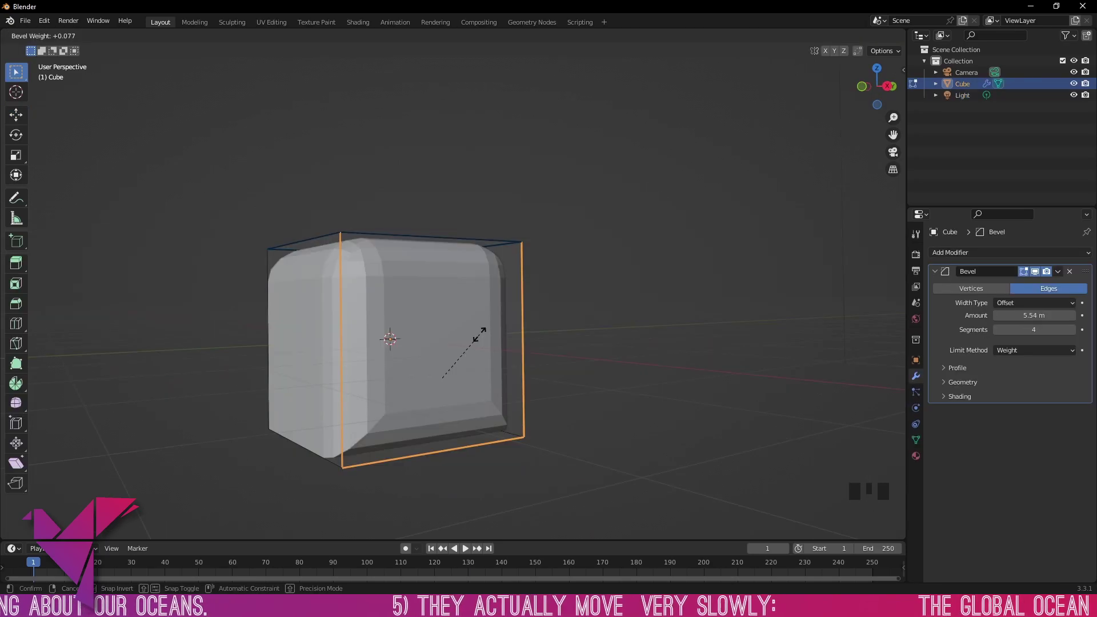
# Confirm the top edges' bevel weight and view the cube from above.
pyautogui.click(478, 334)
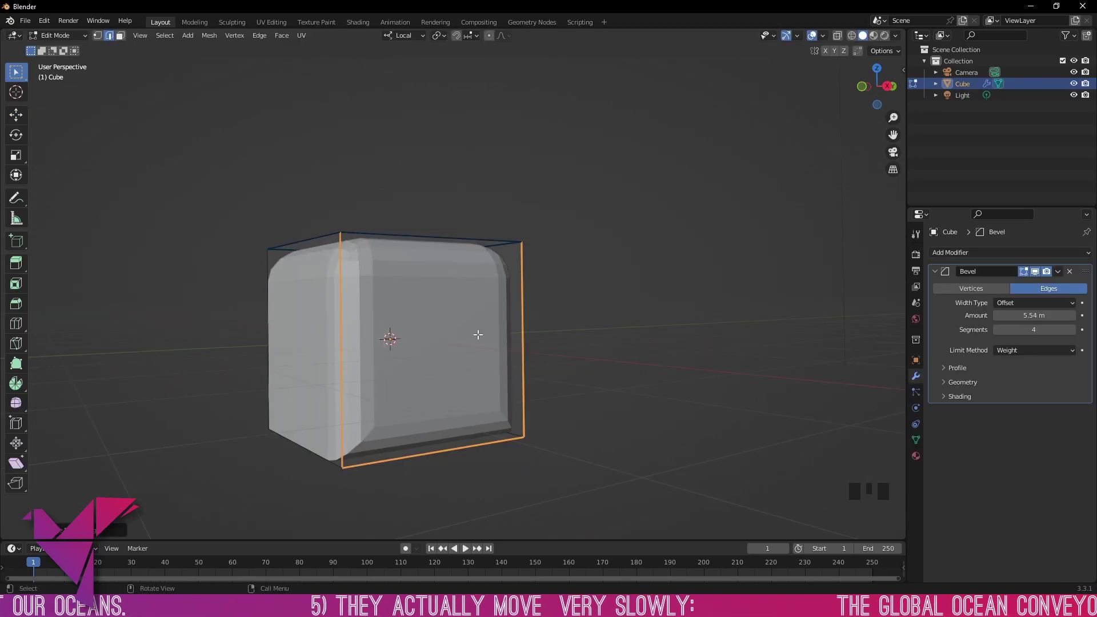
pyautogui.moveTo(635, 284); pyautogui.dragTo(688, 286, button='middle')
pyautogui.moveTo(710, 279); pyautogui.dragTo(725, 246, button='middle')
# Give the bottom front edge a bevel weight and widen the bevel amount to 6.12 m.
pyautogui.click(491, 300)
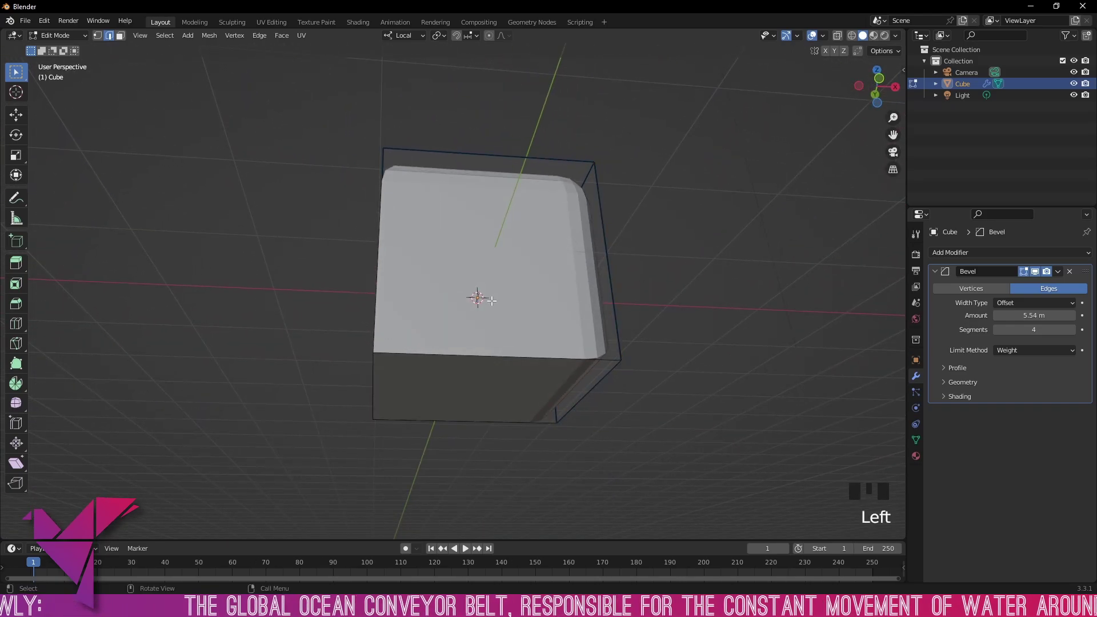
pyautogui.click(510, 356)
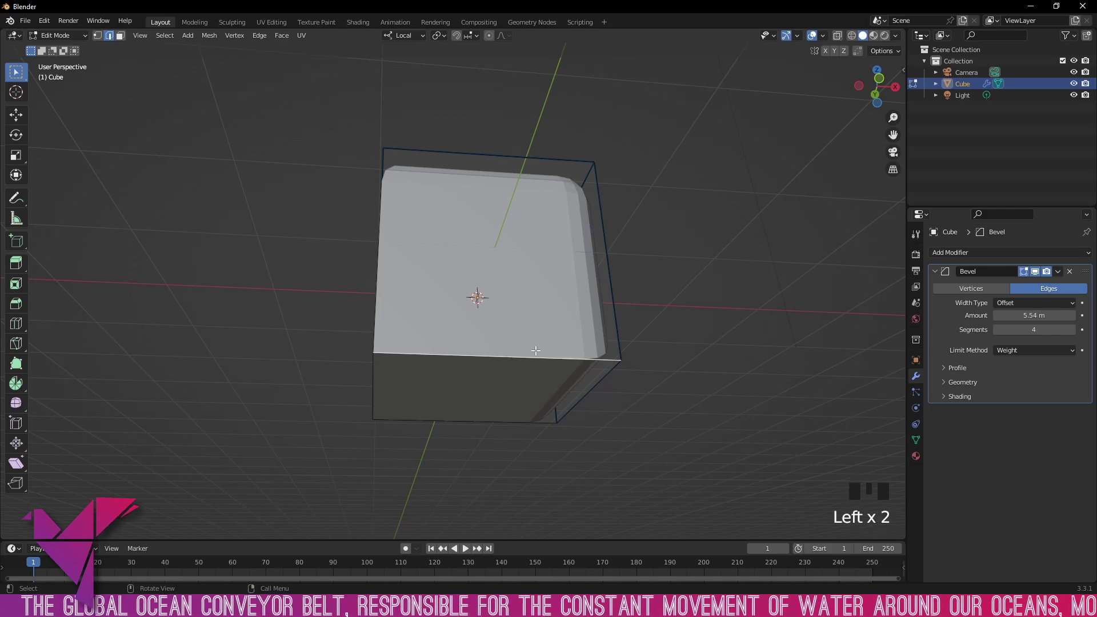
pyautogui.rightClick(536, 350)
pyautogui.click(537, 351)
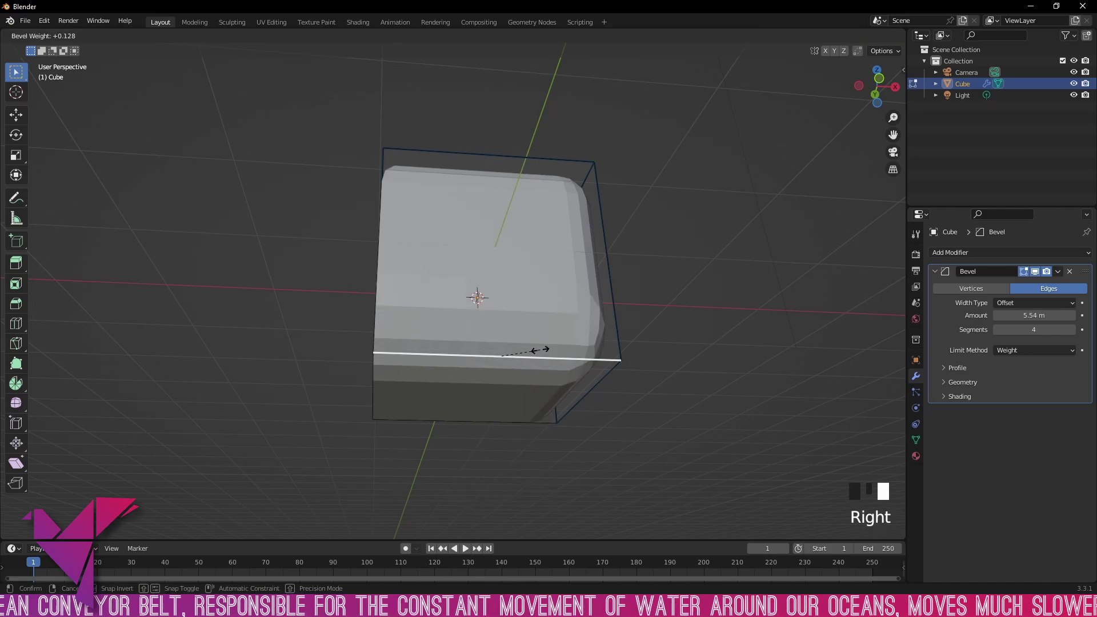
pyautogui.rightClick(540, 350)
pyautogui.moveTo(538, 350); pyautogui.dragTo(715, 311, button='middle')
pyautogui.moveTo(1032, 316); pyautogui.dragTo(1052, 315)
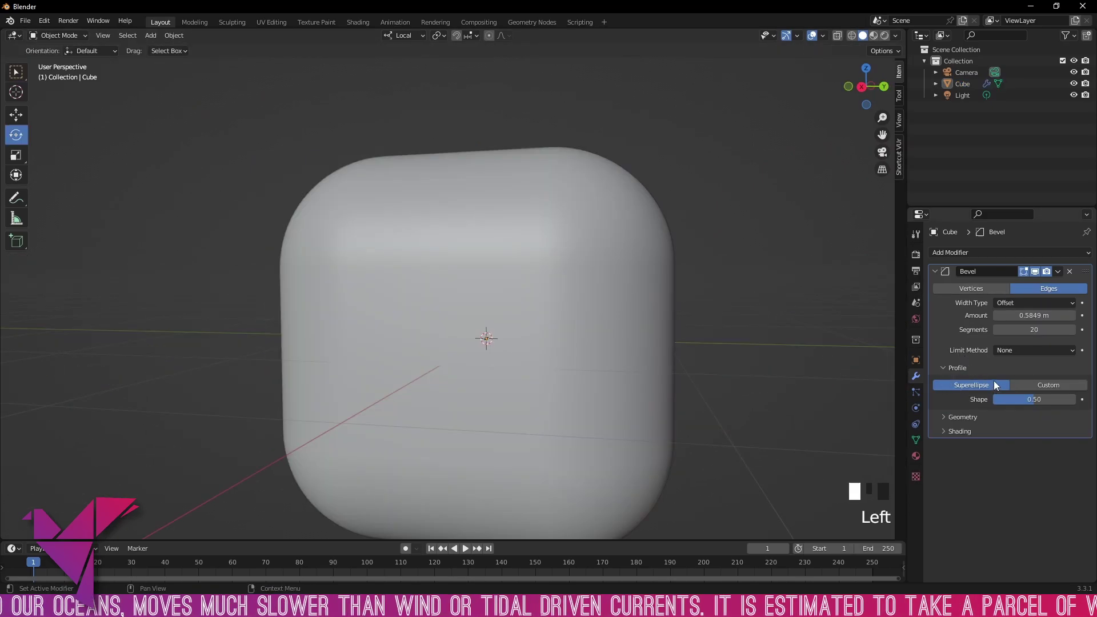
# Shade the cube smooth and switch to a Custom bevel profile with a concave bend.
pyautogui.rightClick(619, 250)
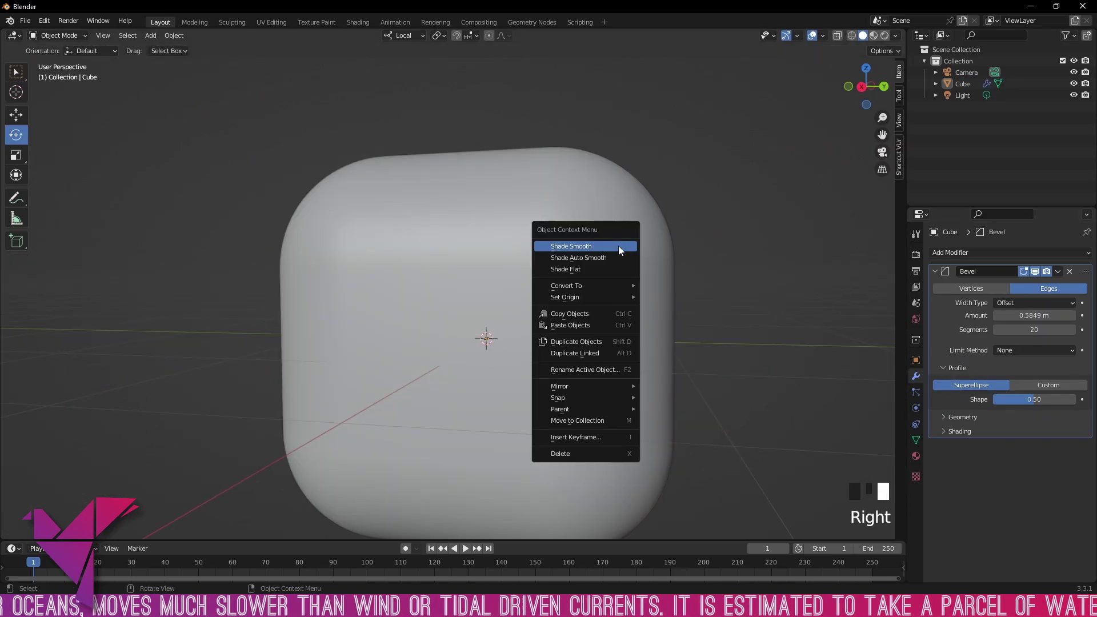
pyautogui.click(619, 250)
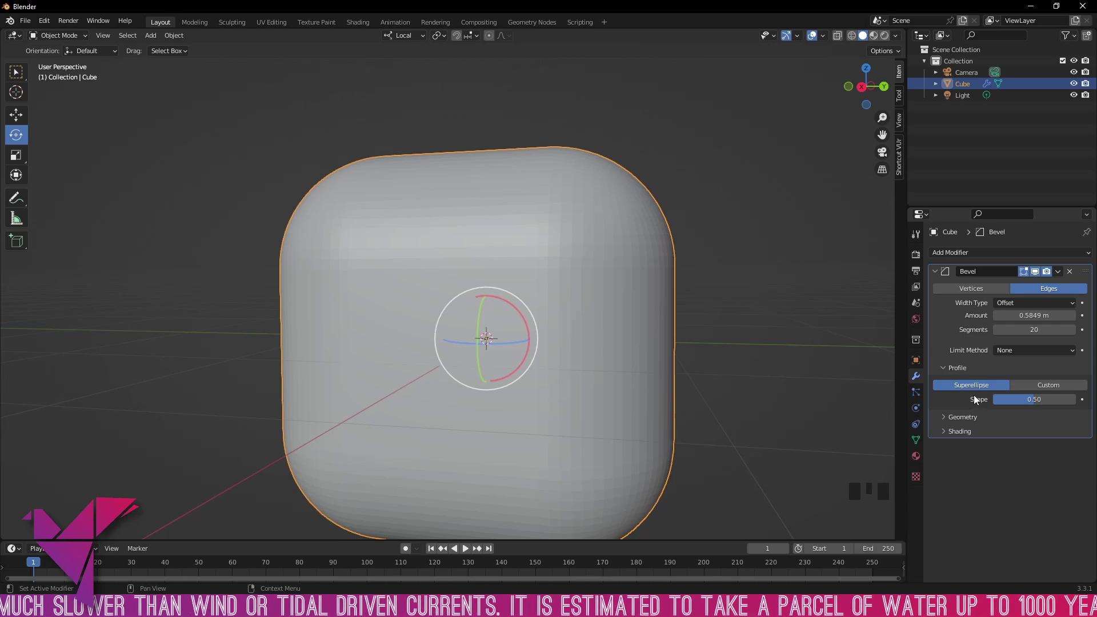
pyautogui.click(1059, 386)
pyautogui.moveTo(777, 304); pyautogui.dragTo(925, 461, button='middle')
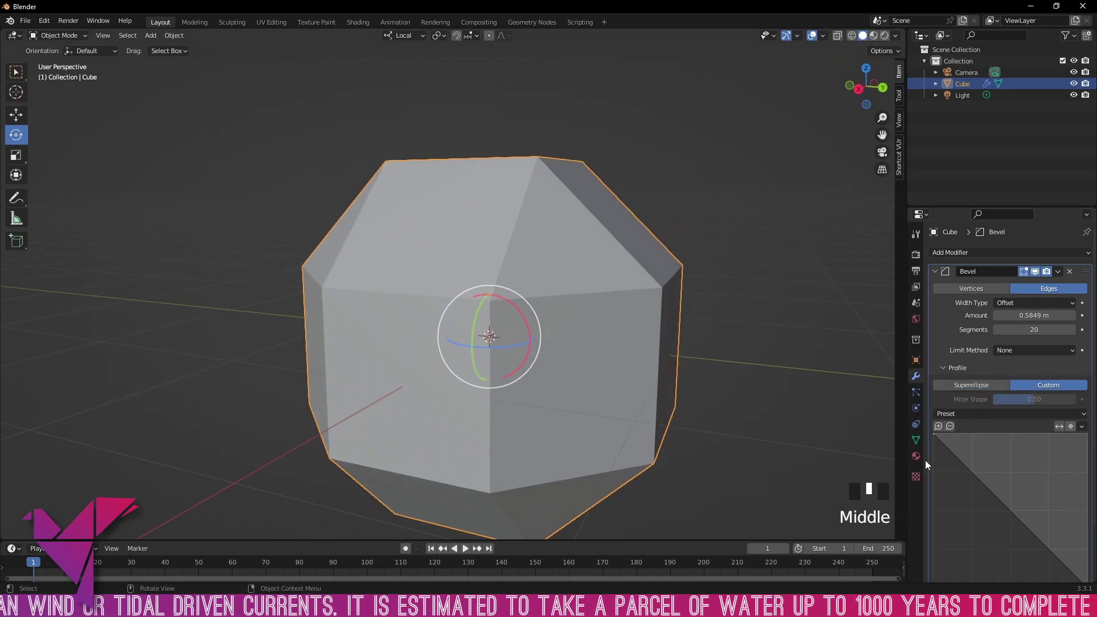
pyautogui.moveTo(985, 487); pyautogui.dragTo(981, 513)
pyautogui.moveTo(888, 423); pyautogui.dragTo(789, 327, button='middle')
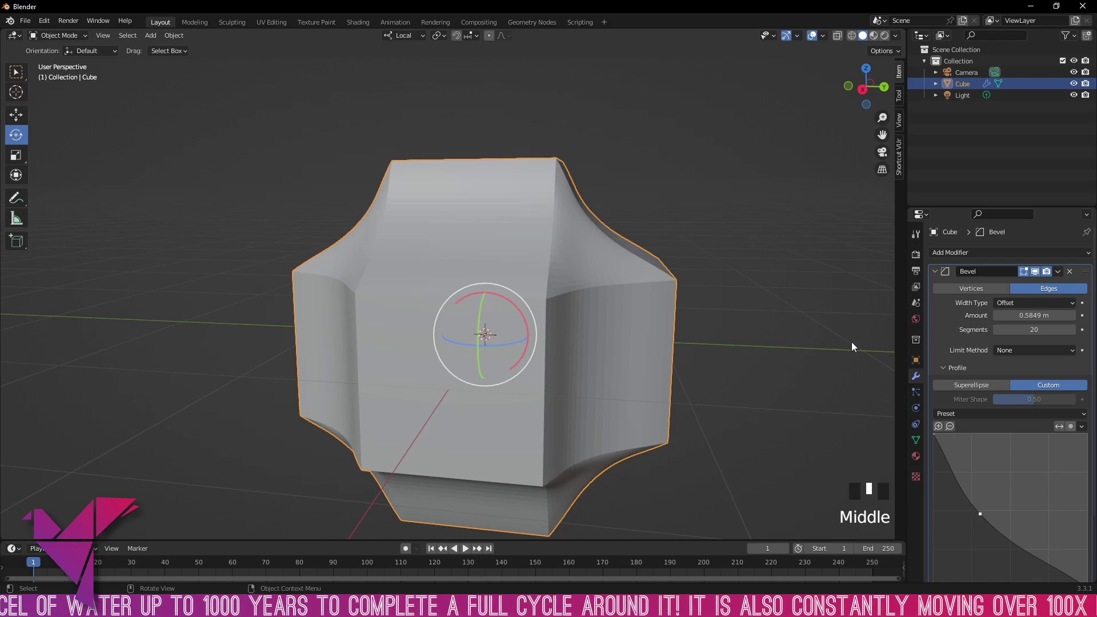
pyautogui.moveTo(851, 346); pyautogui.dragTo(636, 195, button='middle')
pyautogui.scroll(2, 698, 253)
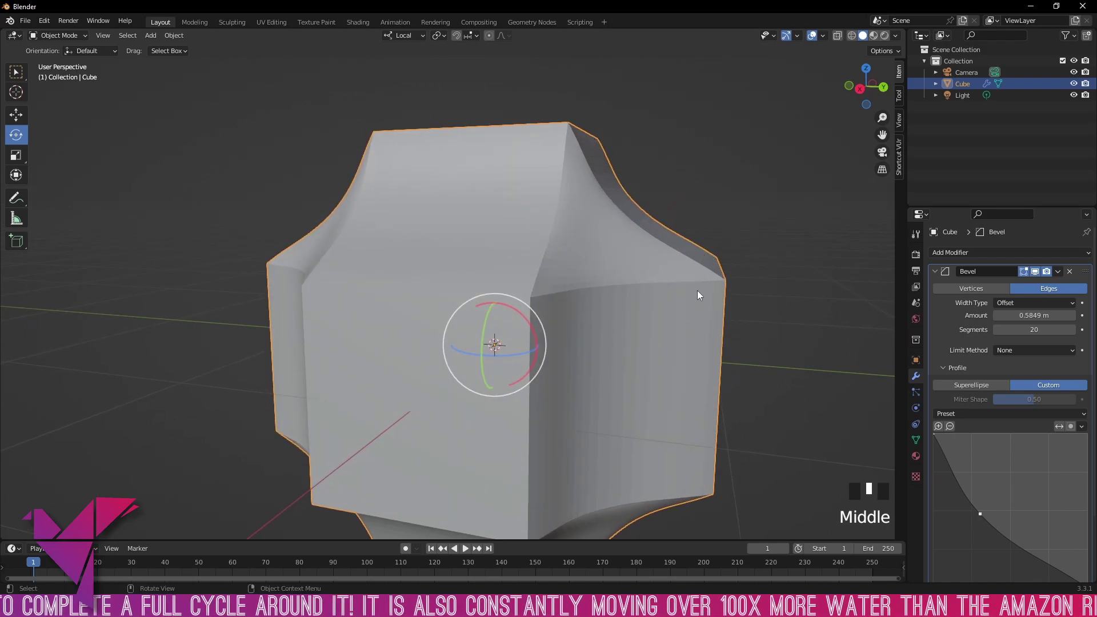
# Add more points to the custom profile curve and reshape them.
pyautogui.moveTo(980, 513); pyautogui.dragTo(1017, 477)
pyautogui.click(1012, 487)
pyautogui.moveTo(948, 443); pyautogui.dragTo(947, 460)
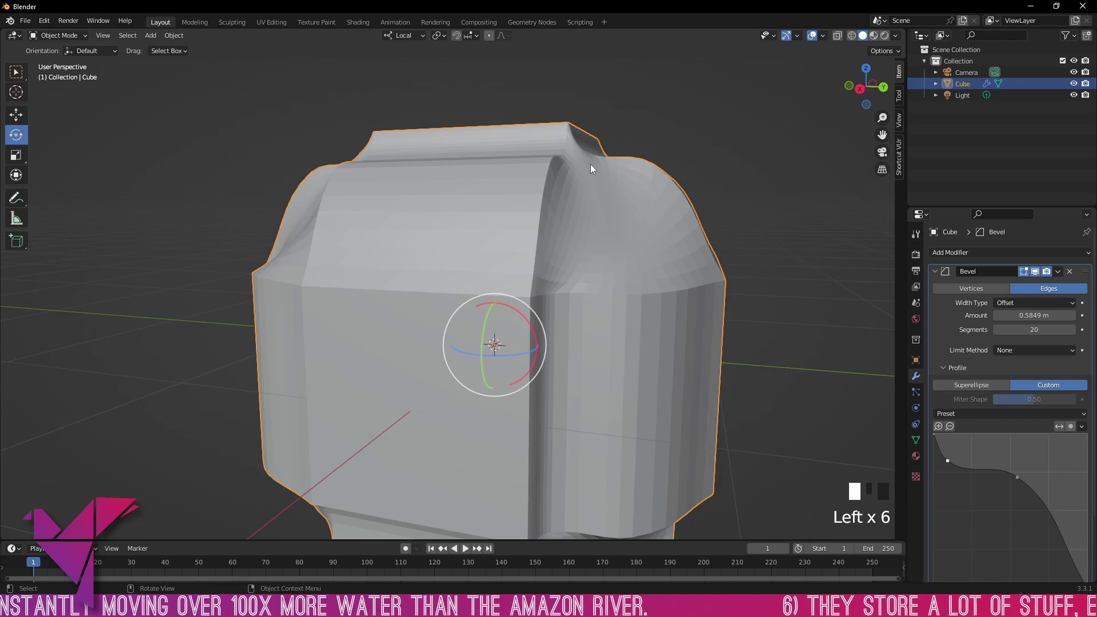
pyautogui.moveTo(1057, 535); pyautogui.dragTo(1014, 541)
pyautogui.moveTo(646, 280); pyautogui.dragTo(766, 229, button='middle')
pyautogui.scroll(2, 753, 229)
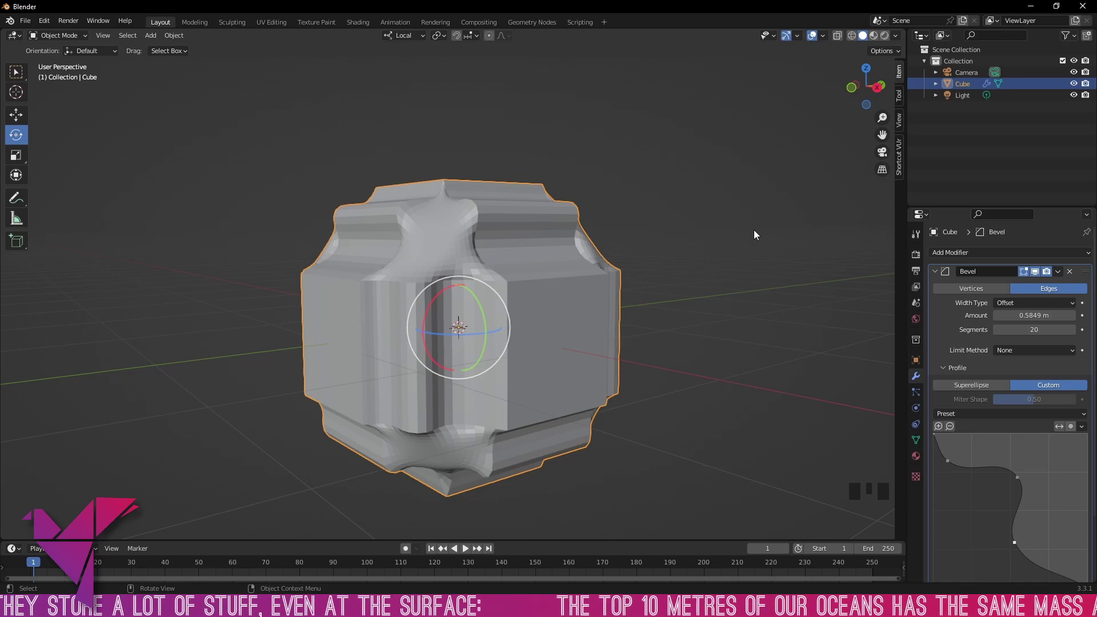
pyautogui.scroll(1, 597, 245)
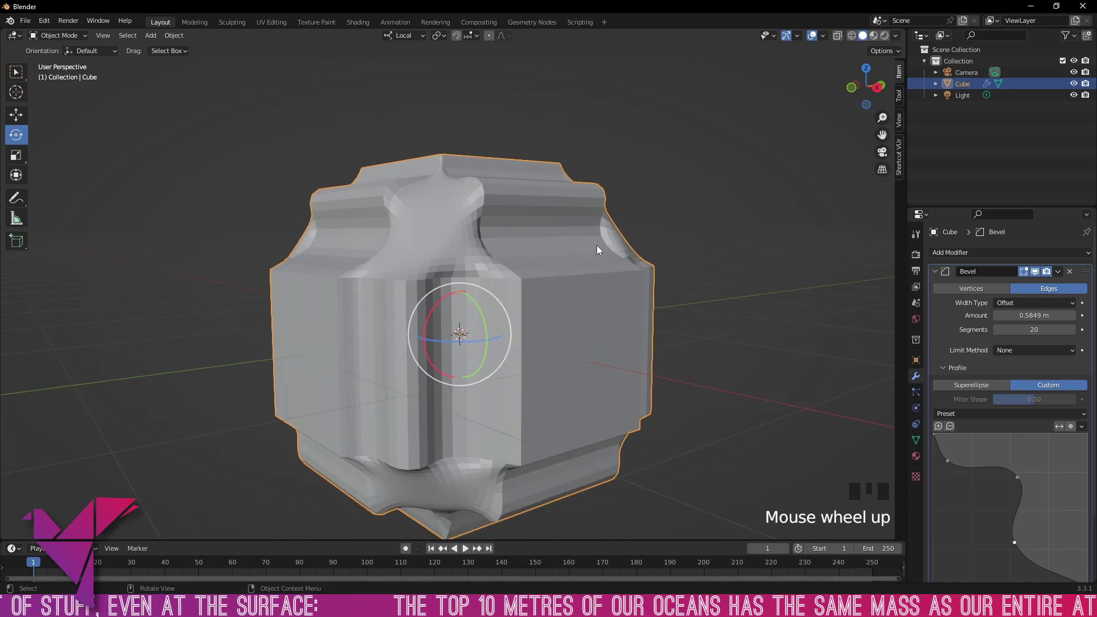
pyautogui.moveTo(597, 245); pyautogui.dragTo(653, 265, button='middle')
pyautogui.scroll(-1, 593, 265)
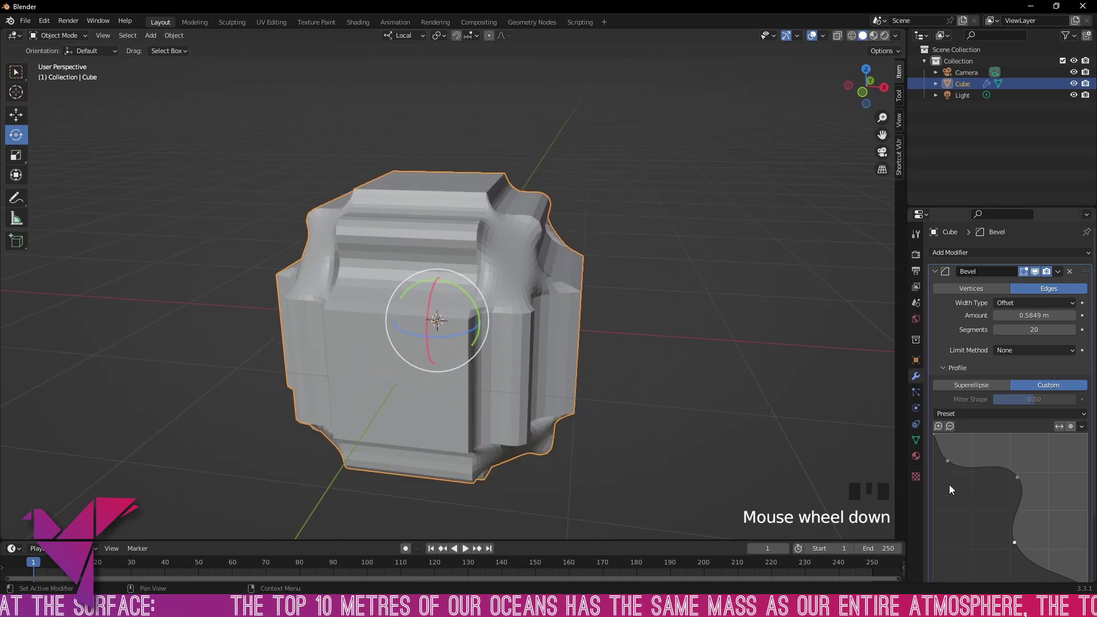
pyautogui.click(1021, 478)
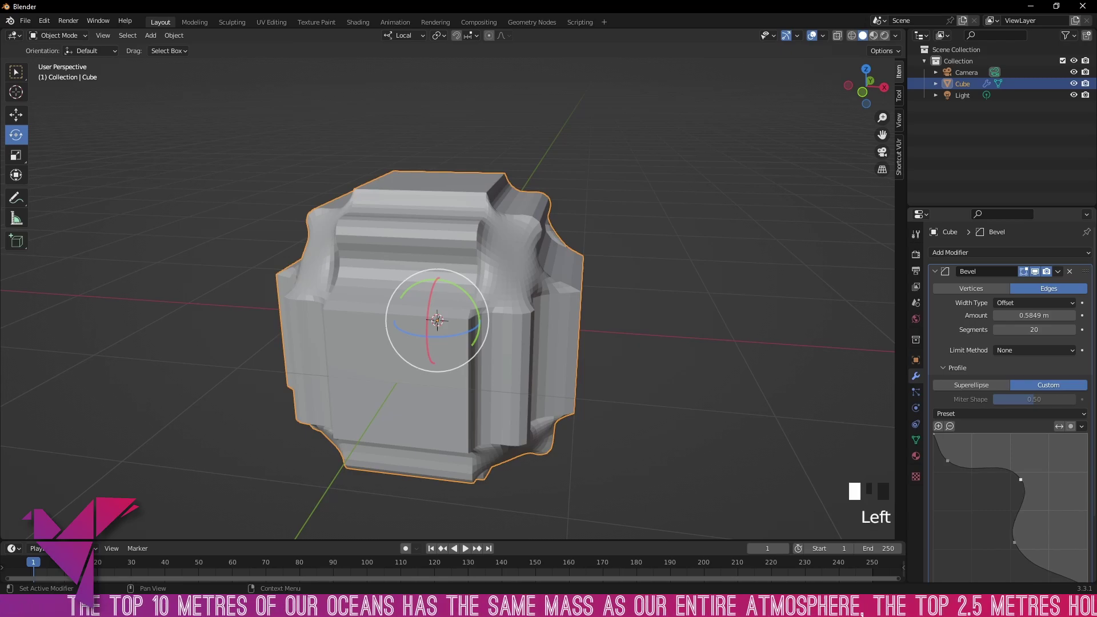
pyautogui.moveTo(1021, 479); pyautogui.dragTo(979, 496)
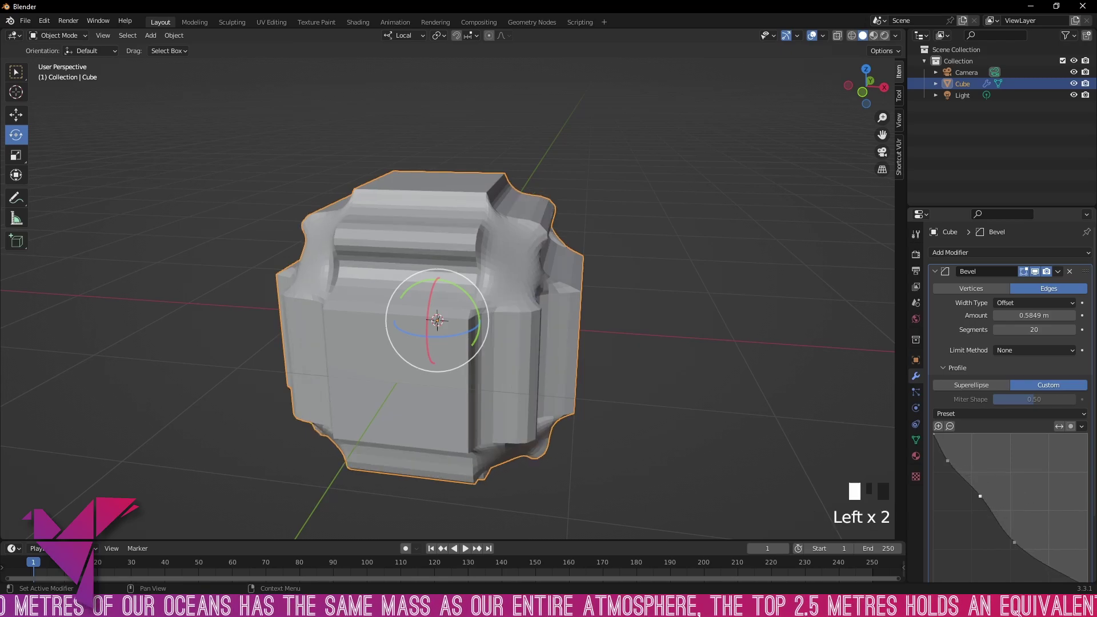
# Return to the Superellipse profile and lower its shape to 0.33, then 0.22.
pyautogui.click(979, 386)
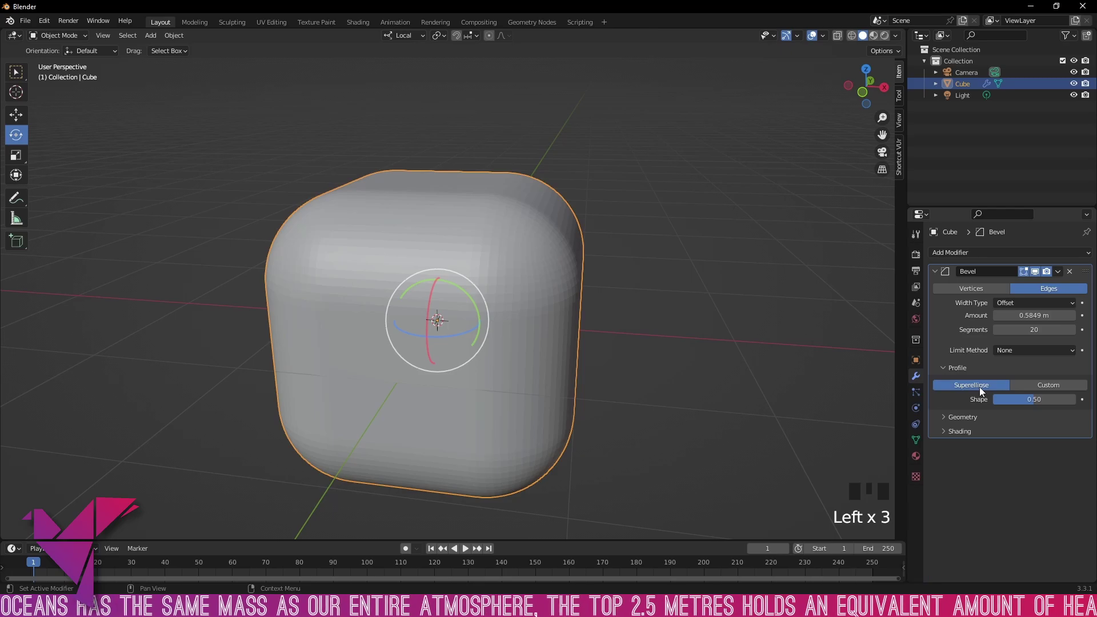
pyautogui.moveTo(753, 377); pyautogui.dragTo(719, 360, button='middle')
pyautogui.scroll(2, 746, 368)
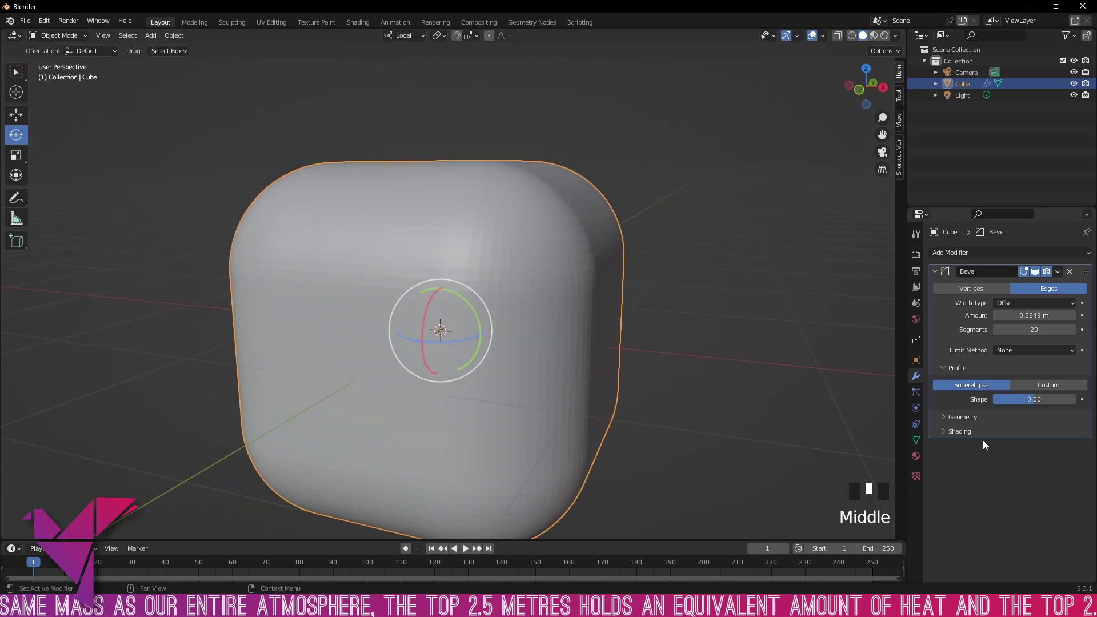
pyautogui.moveTo(1032, 399); pyautogui.dragTo(1001, 400)
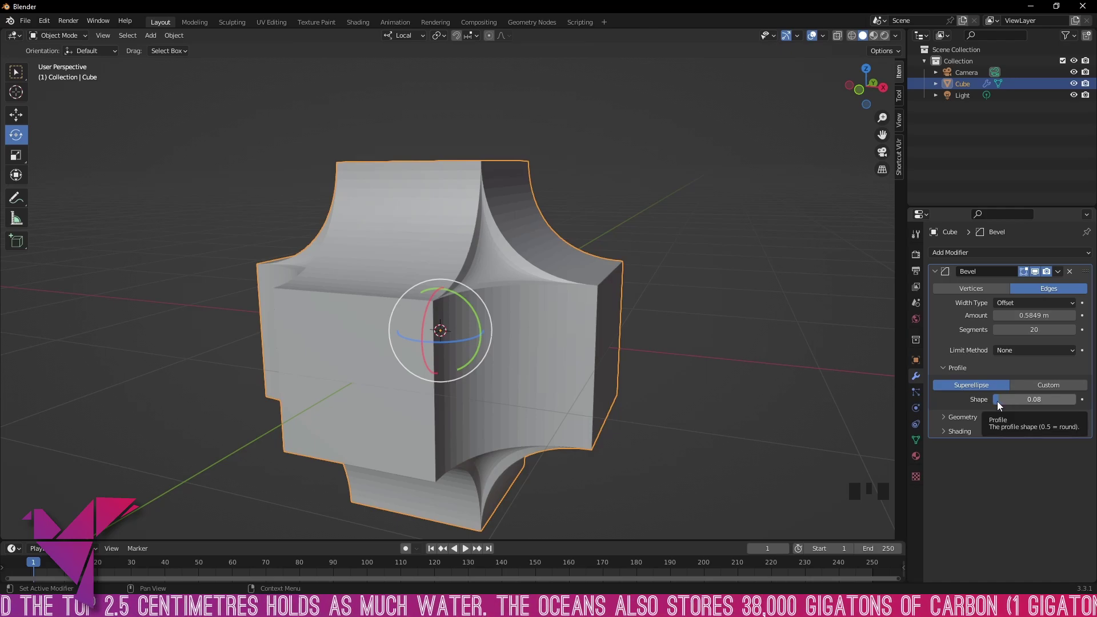
pyautogui.moveTo(997, 401); pyautogui.dragTo(1045, 399)
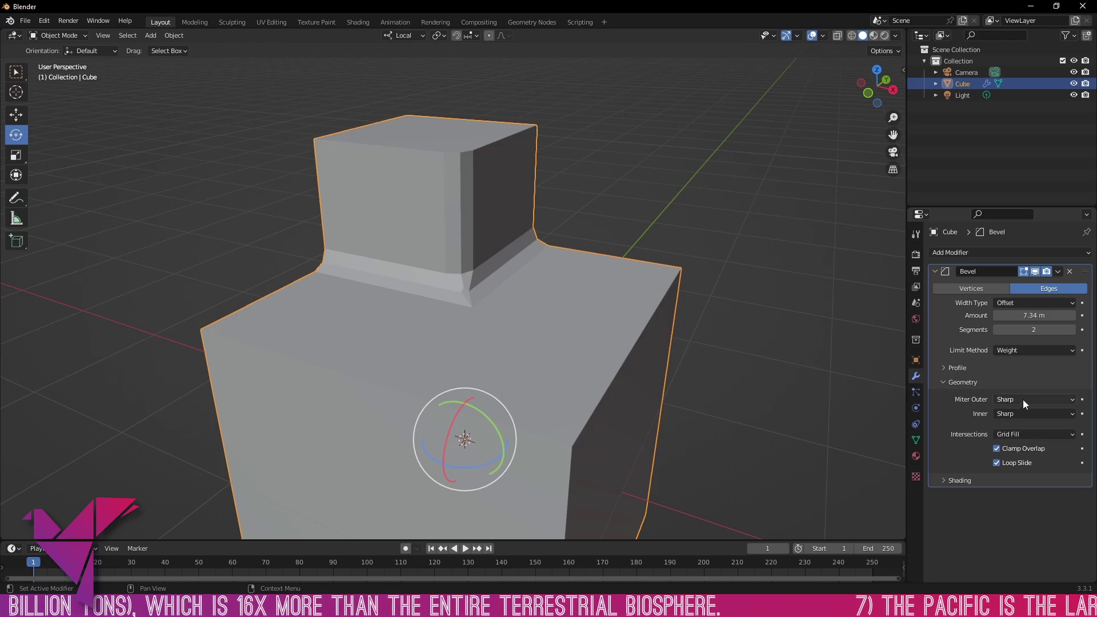
# Compare the Patch, Sharp and Arc outer miter styles on the bevelled corner.
pyautogui.scroll(1, 873, 303)
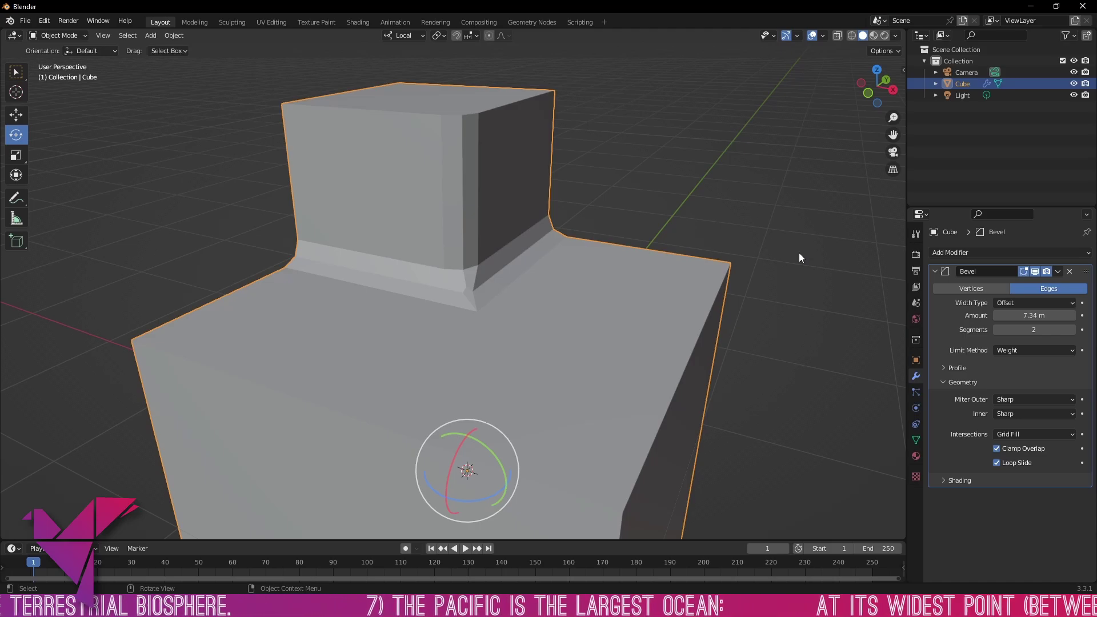
pyautogui.click(999, 400)
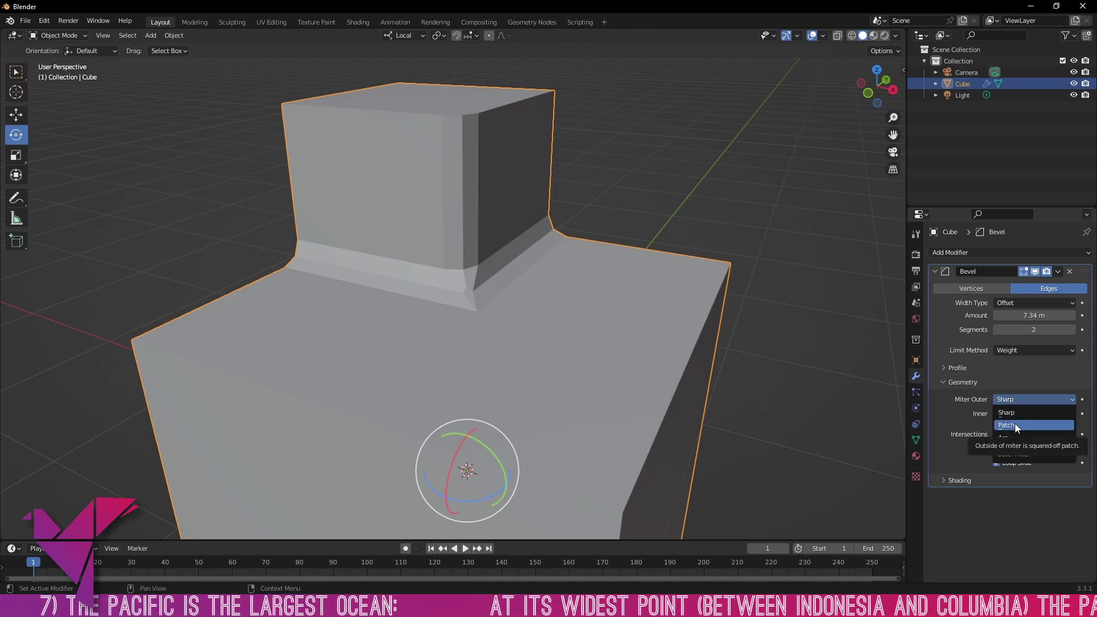
pyautogui.click(1015, 424)
pyautogui.scroll(5, 515, 303)
pyautogui.scroll(3, 517, 307)
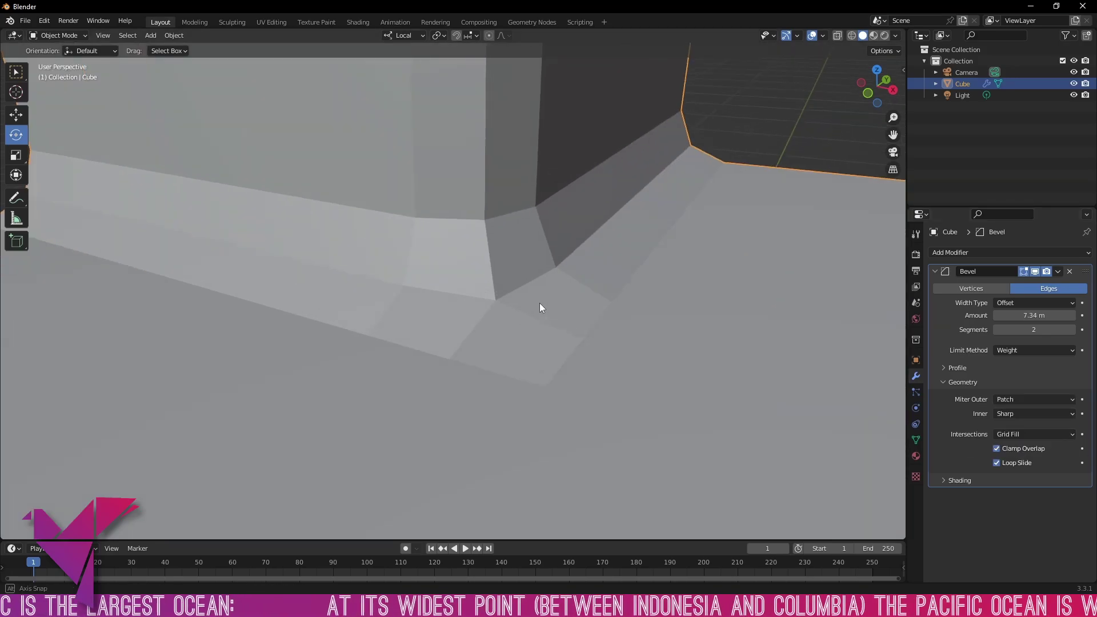
pyautogui.moveTo(539, 308)
pyautogui.mouseDown(button='middle')
pyautogui.moveTo(510, 301)
pyautogui.moveTo(528, 308)
pyautogui.mouseUp(button='middle')
pyautogui.click(1034, 399)
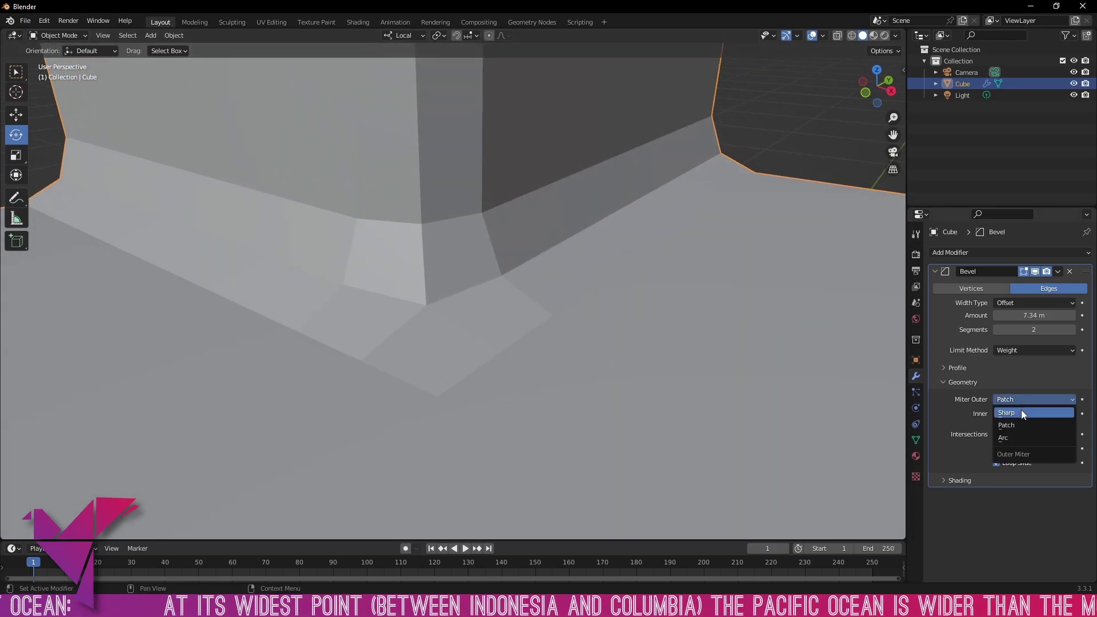
pyautogui.click(1021, 409)
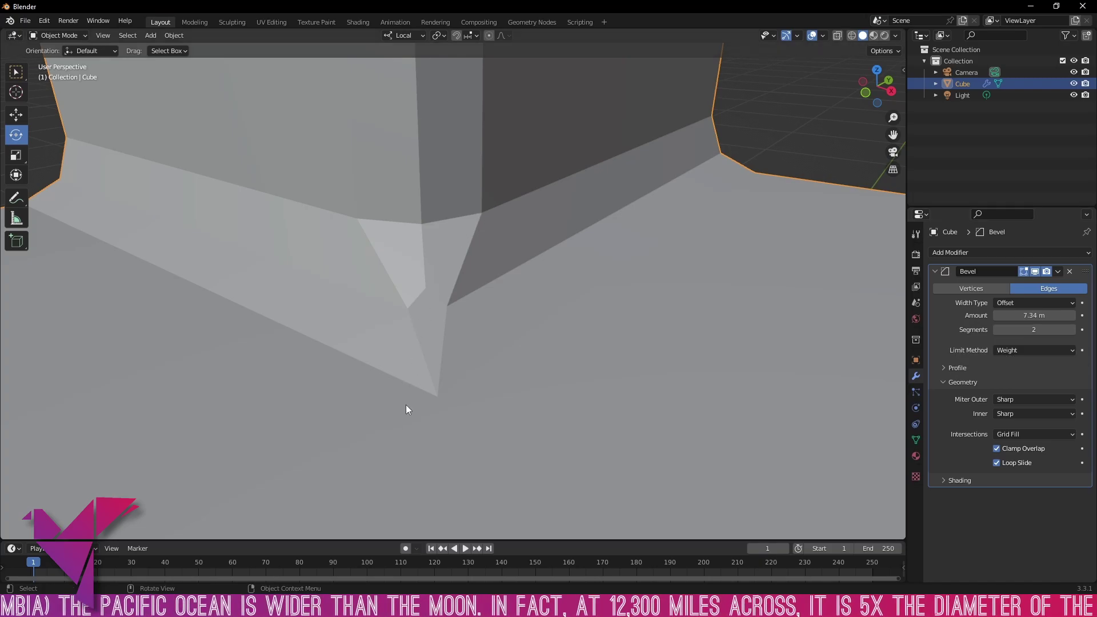
pyautogui.click(1022, 400)
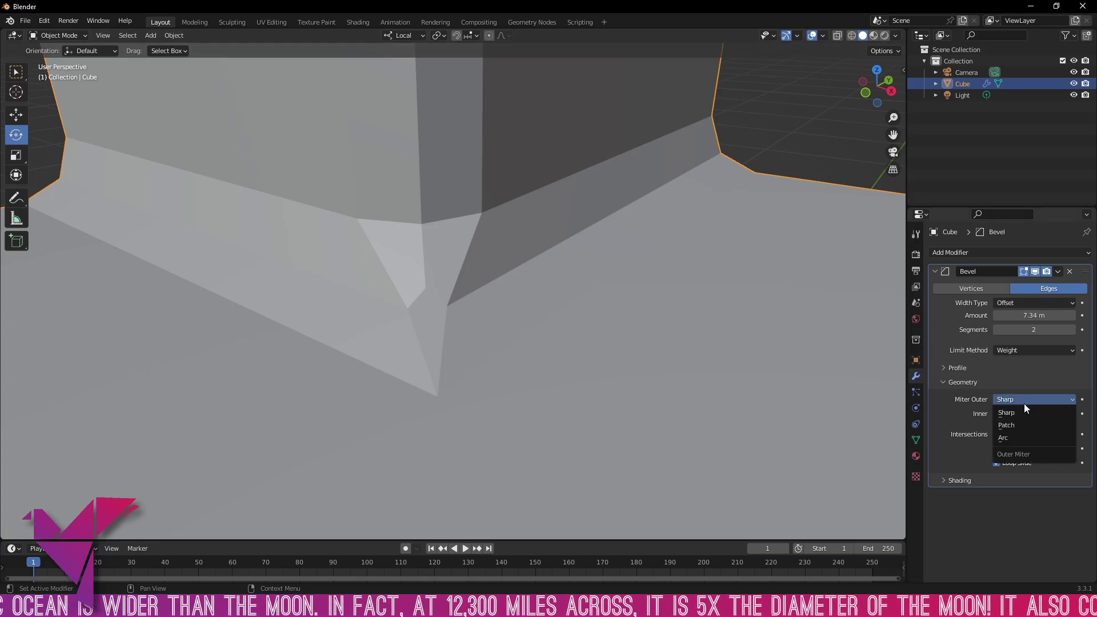
pyautogui.click(1021, 424)
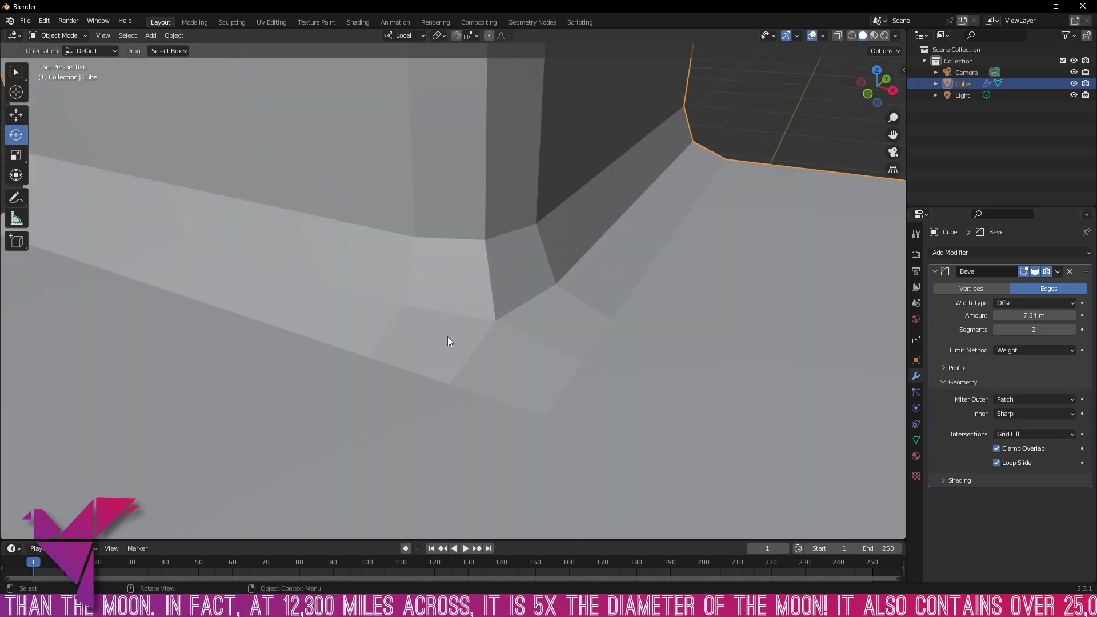
pyautogui.moveTo(502, 366); pyautogui.dragTo(517, 366, button='middle')
pyautogui.click(1023, 399)
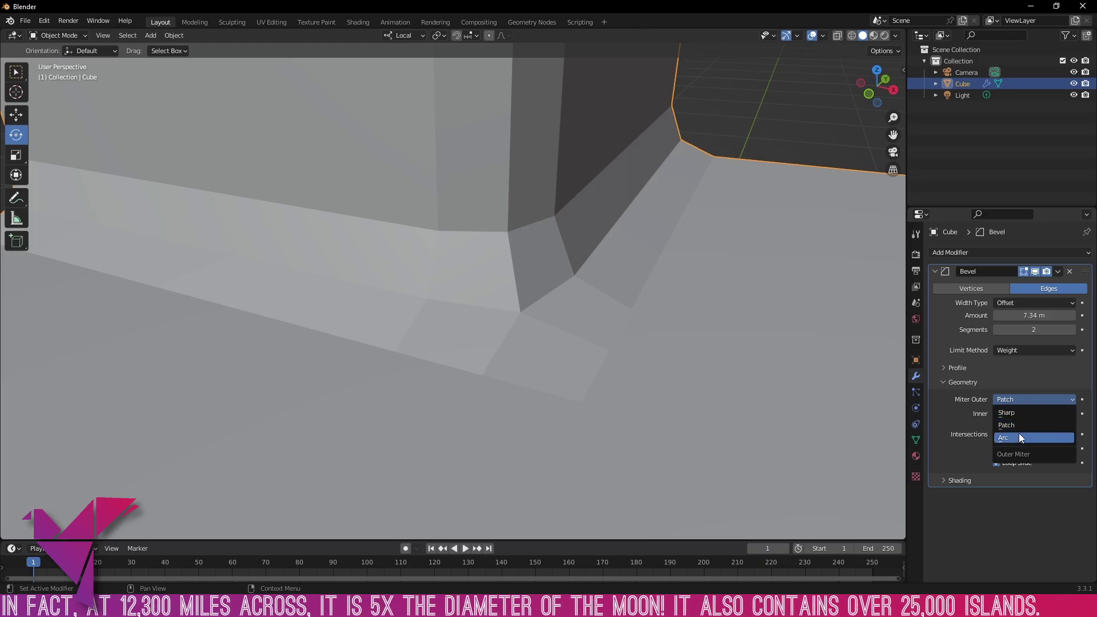
pyautogui.click(1019, 435)
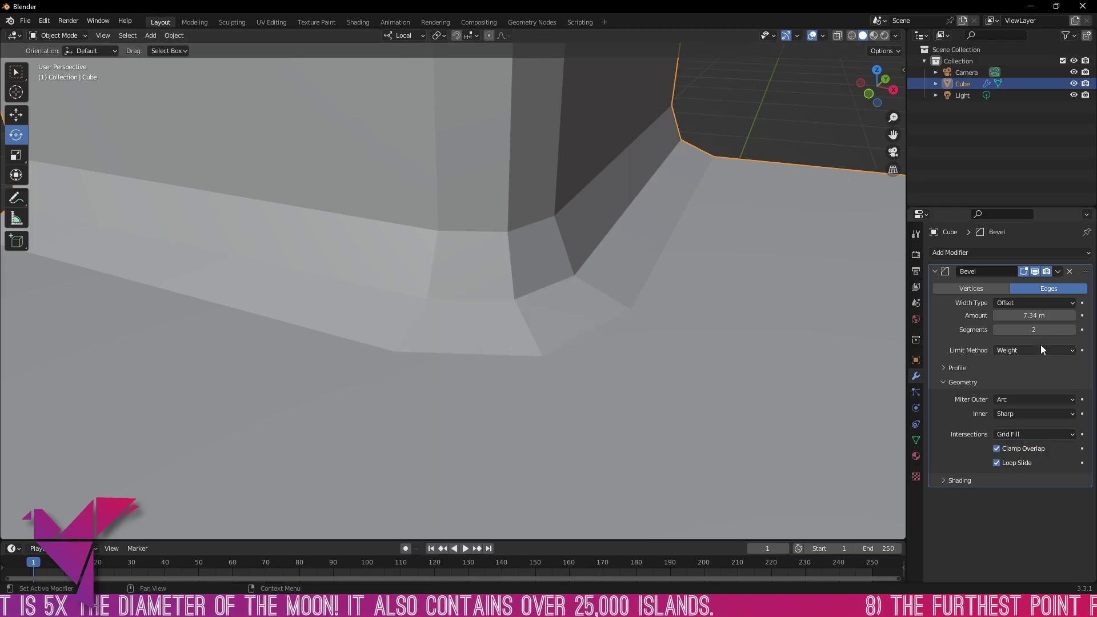
# Raise the bevel to 4 segments and inspect the bevelled corner up close.
pyautogui.click(1072, 330)
pyautogui.click(1072, 330)
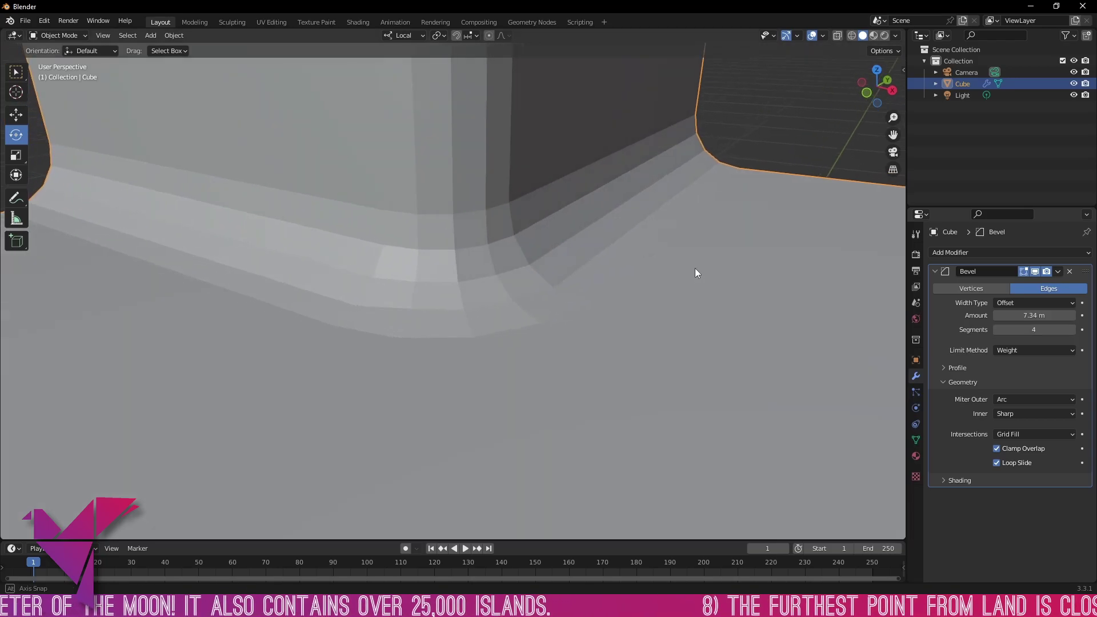
pyautogui.scroll(-4, 628, 282)
pyautogui.scroll(2, 372, 309)
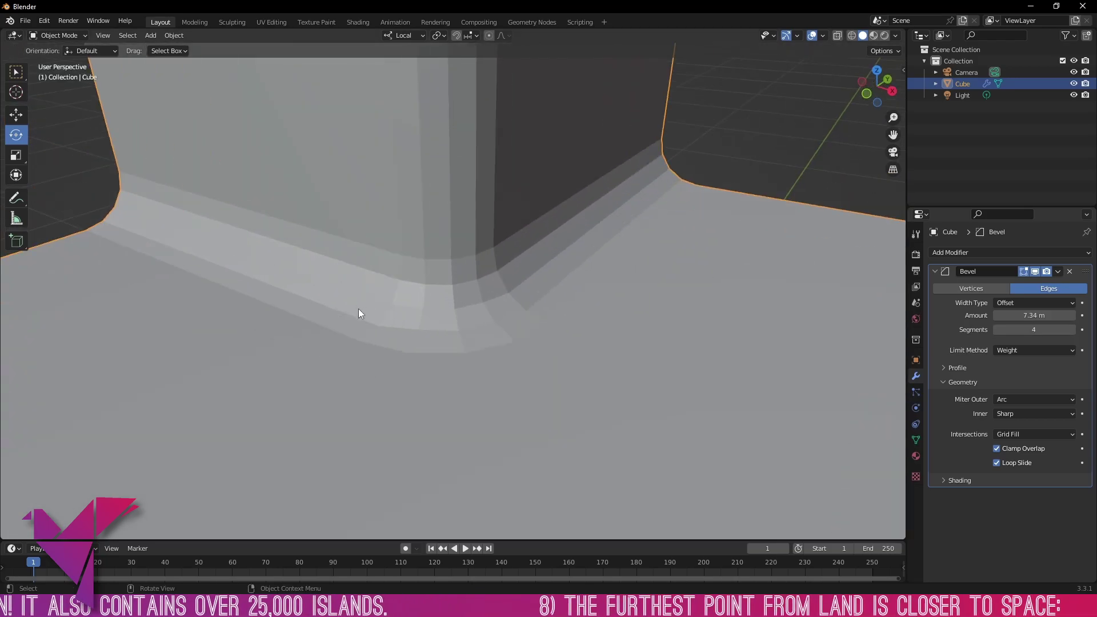
pyautogui.moveTo(552, 310); pyautogui.dragTo(319, 412, button='middle')
pyautogui.moveTo(224, 318); pyautogui.dragTo(278, 313, button='middle')
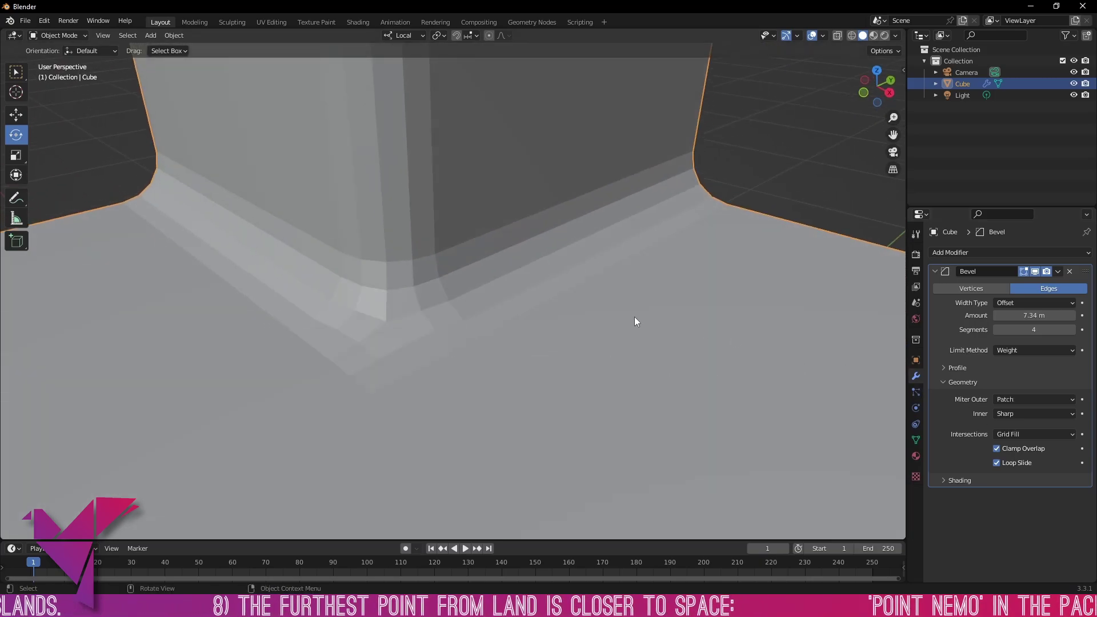
pyautogui.moveTo(635, 317); pyautogui.dragTo(580, 307, button='middle')
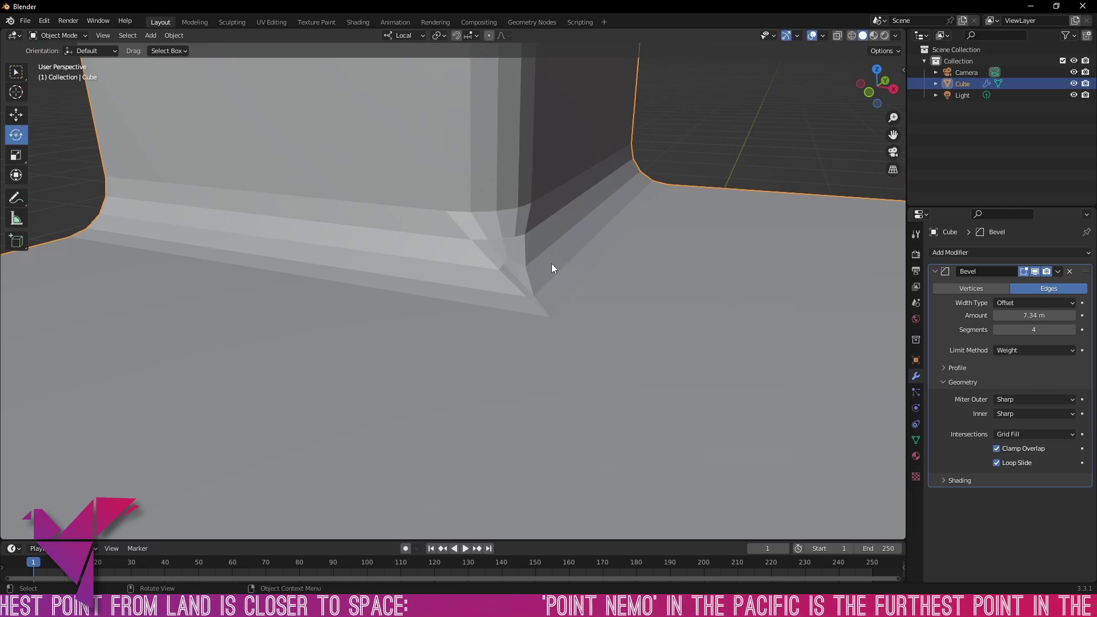
pyautogui.moveTo(552, 269); pyautogui.dragTo(507, 283, button='middle')
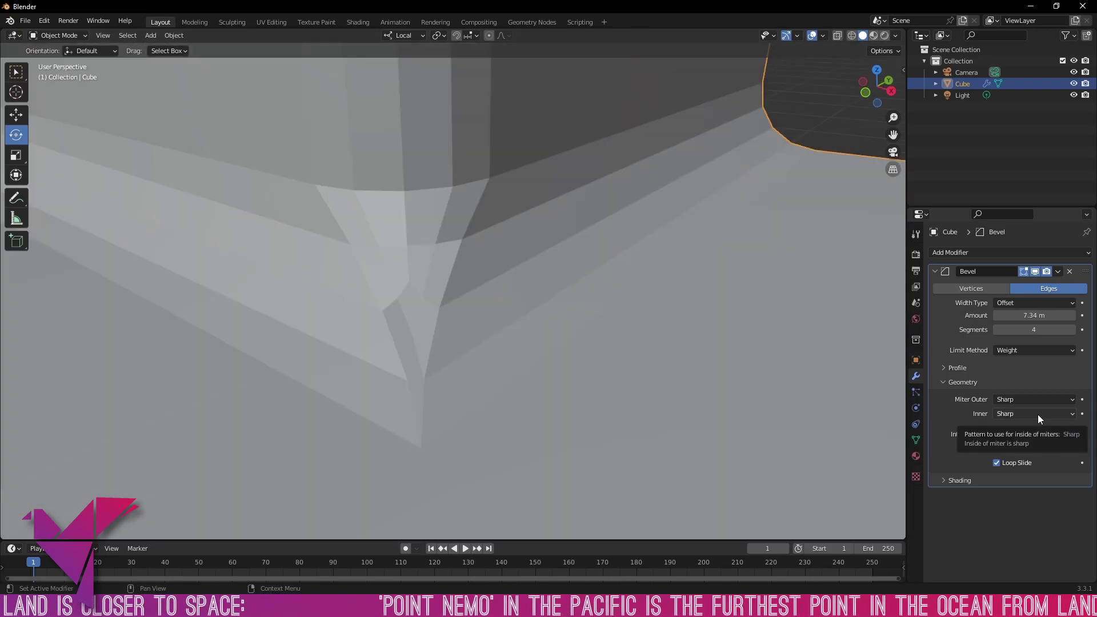
# Set both the inner and outer miters to Arc.
pyautogui.click(1037, 415)
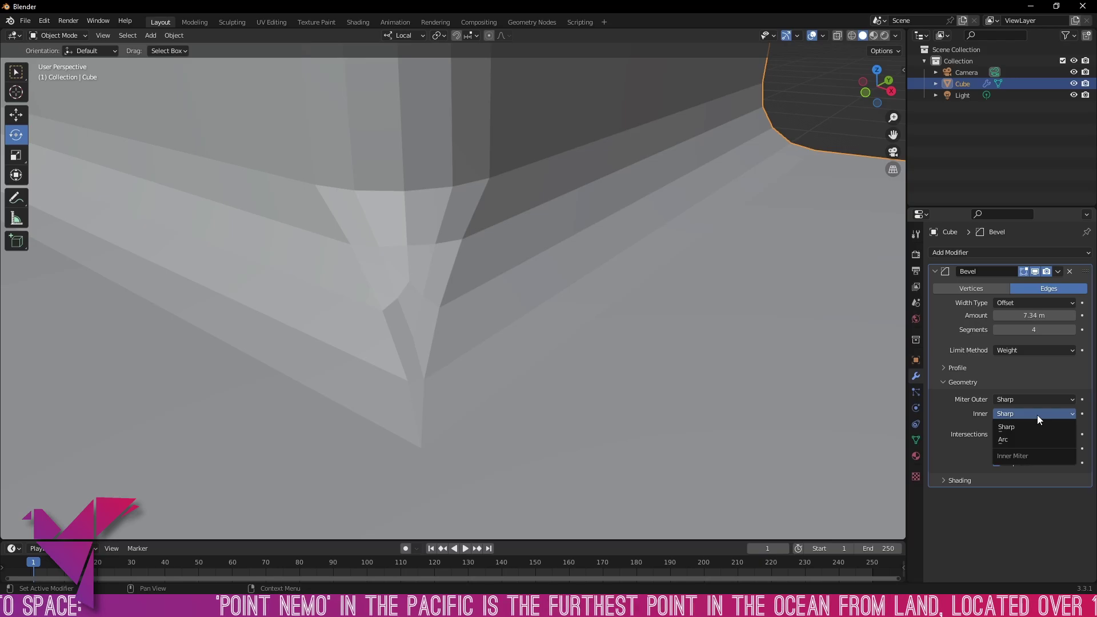
pyautogui.click(1004, 439)
pyautogui.moveTo(633, 219); pyautogui.dragTo(609, 176, button='middle')
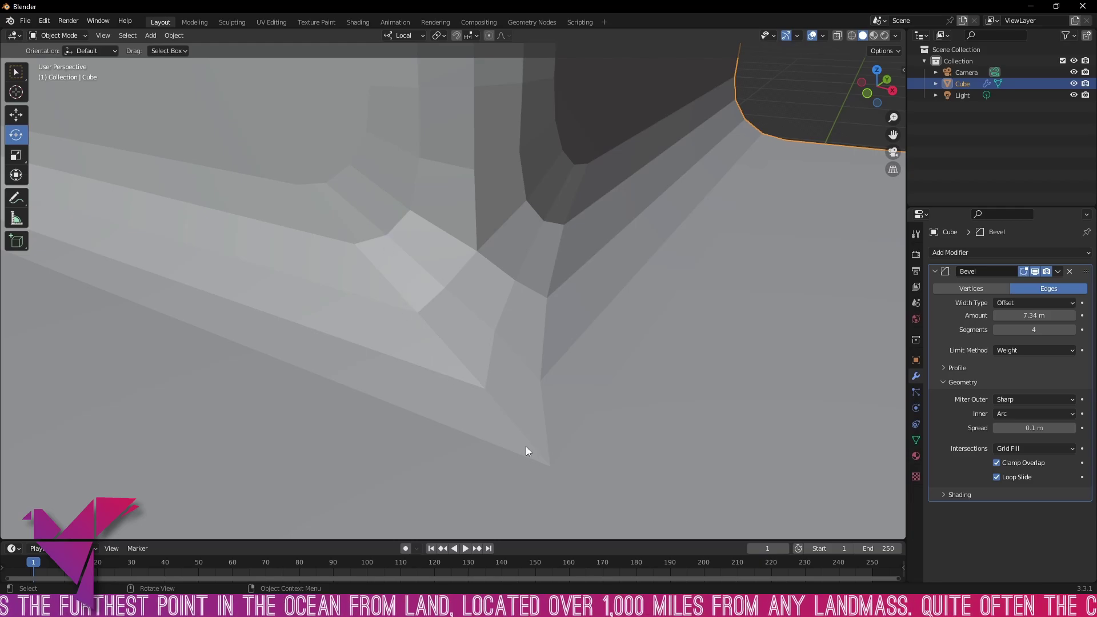
pyautogui.click(1020, 399)
pyautogui.click(1018, 436)
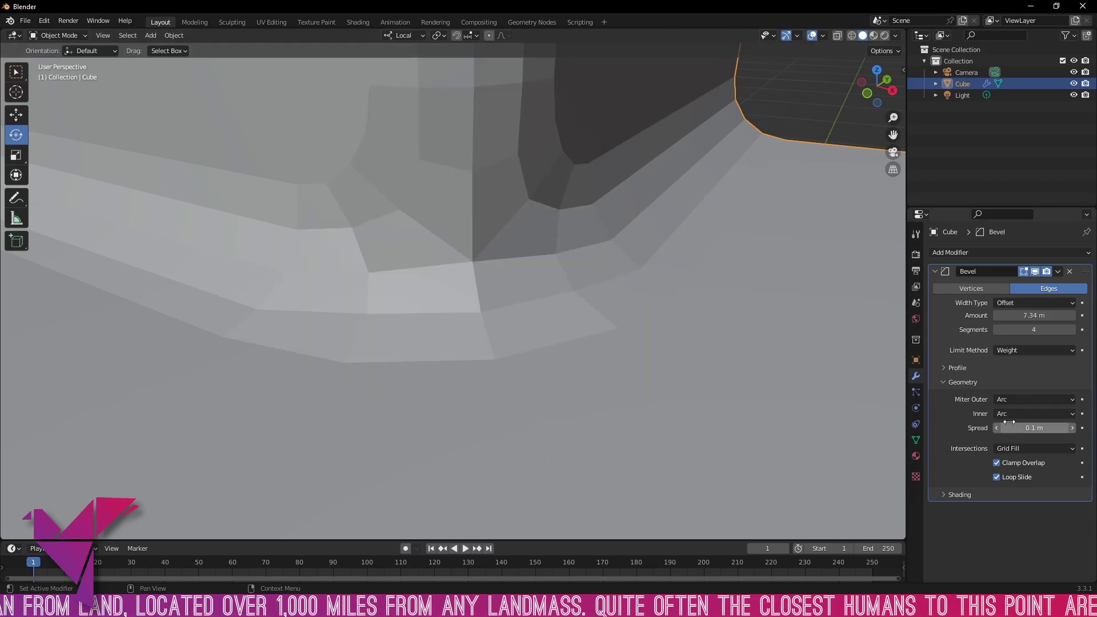
pyautogui.scroll(5, 724, 260)
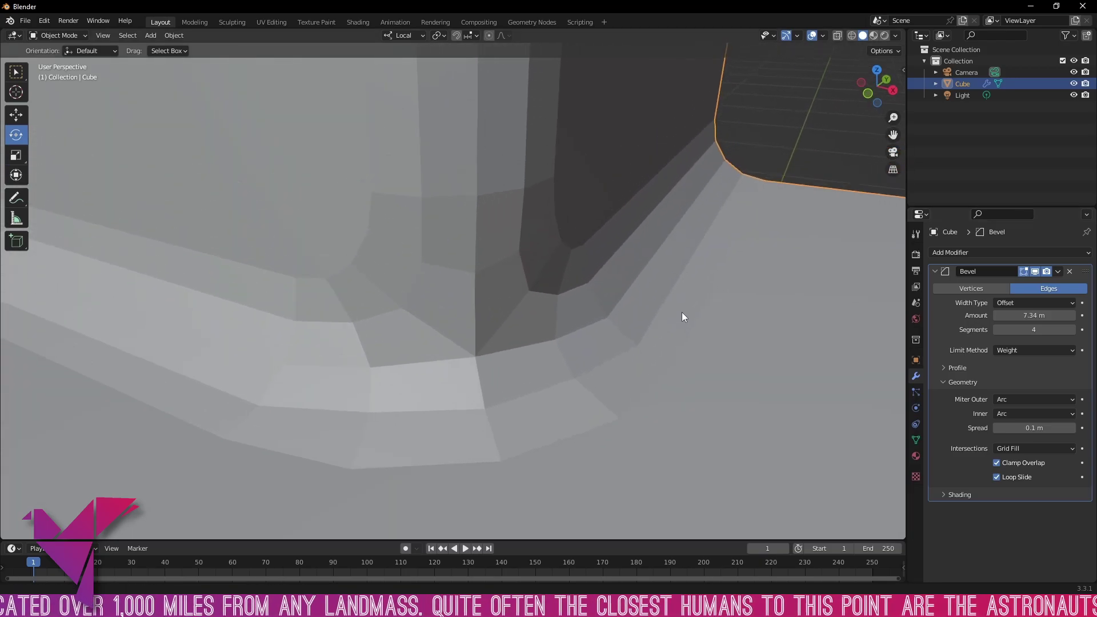
pyautogui.scroll(5, 681, 312)
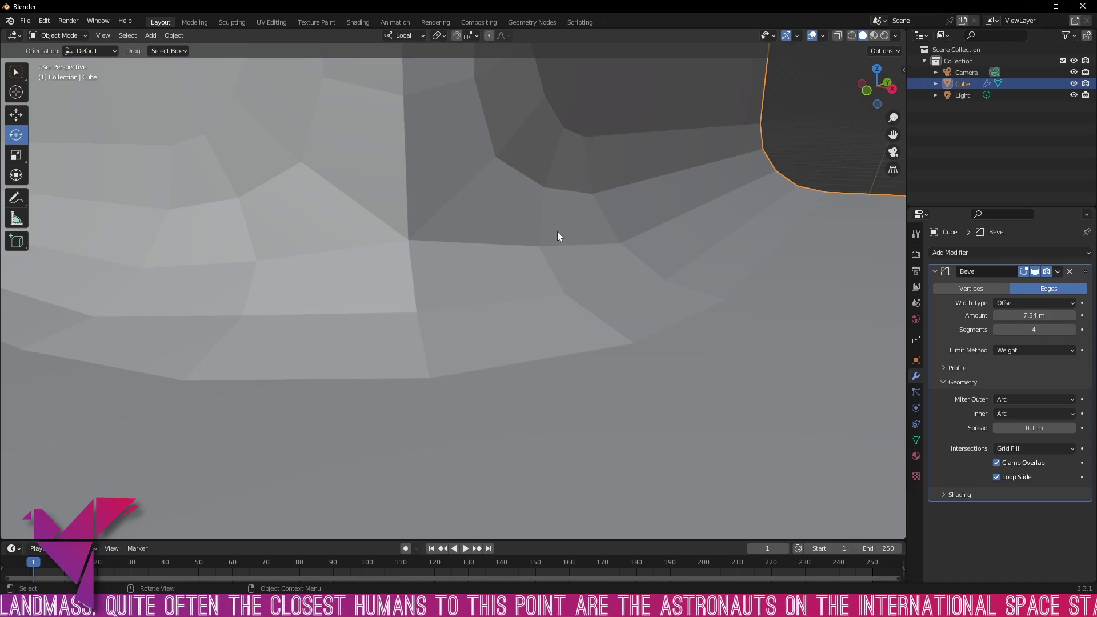
# Try a Sharp inner miter, then undo back to Arc.
pyautogui.click(1019, 411)
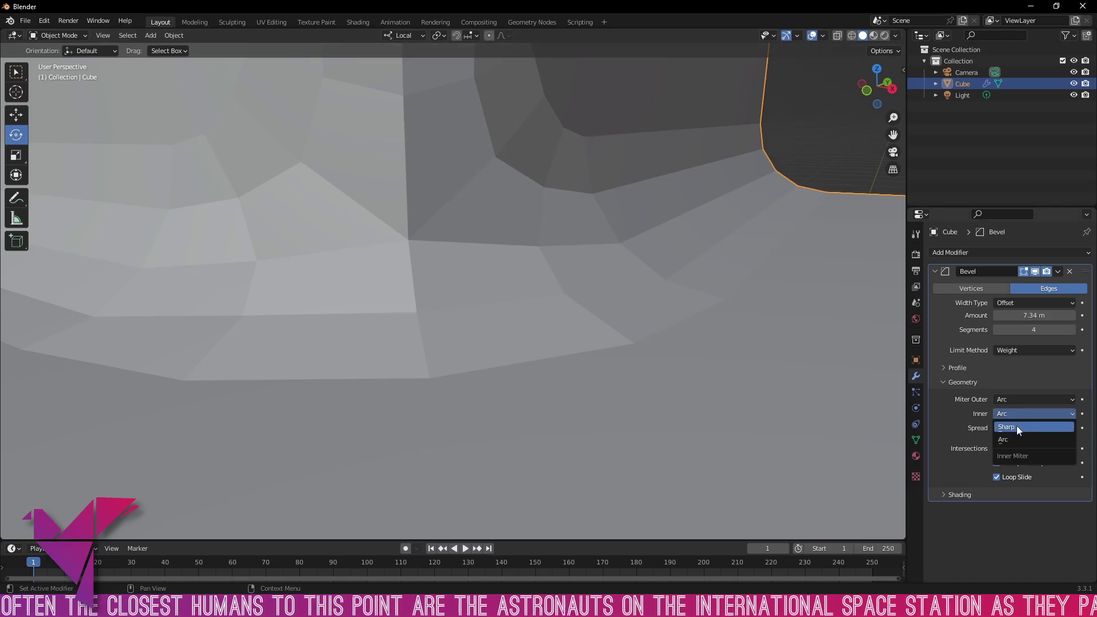
pyautogui.click(1017, 427)
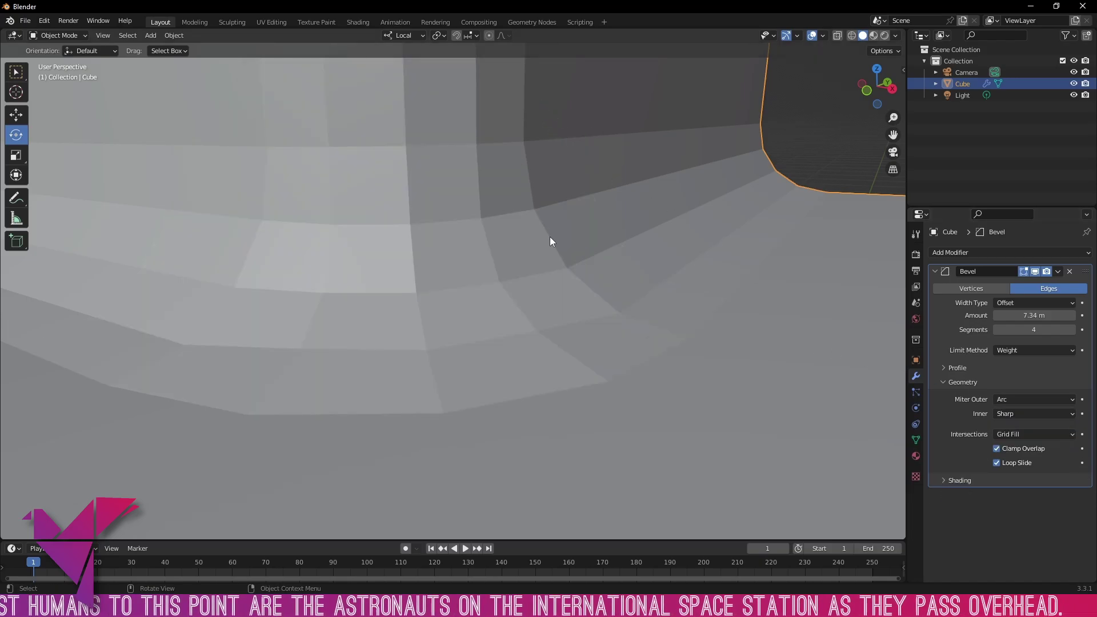
pyautogui.hotkey('ctrl', 'z')
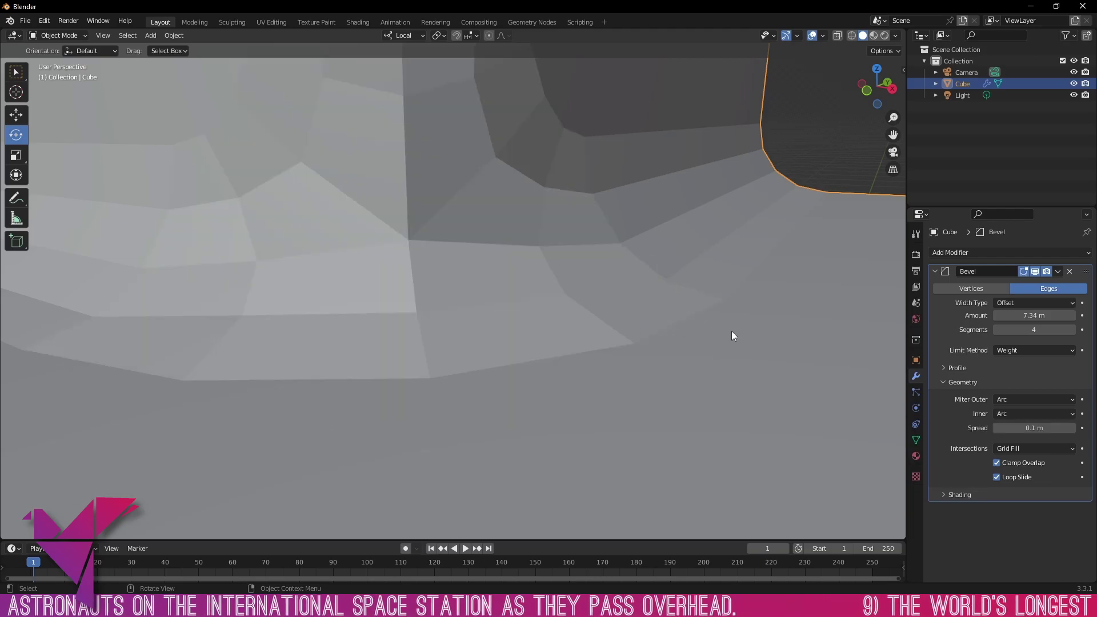
pyautogui.scroll(-2, 655, 306)
pyautogui.moveTo(659, 266); pyautogui.dragTo(629, 286, button='middle')
# Add five more bevel segments, bringing the count to 10.
pyautogui.click(1072, 330)
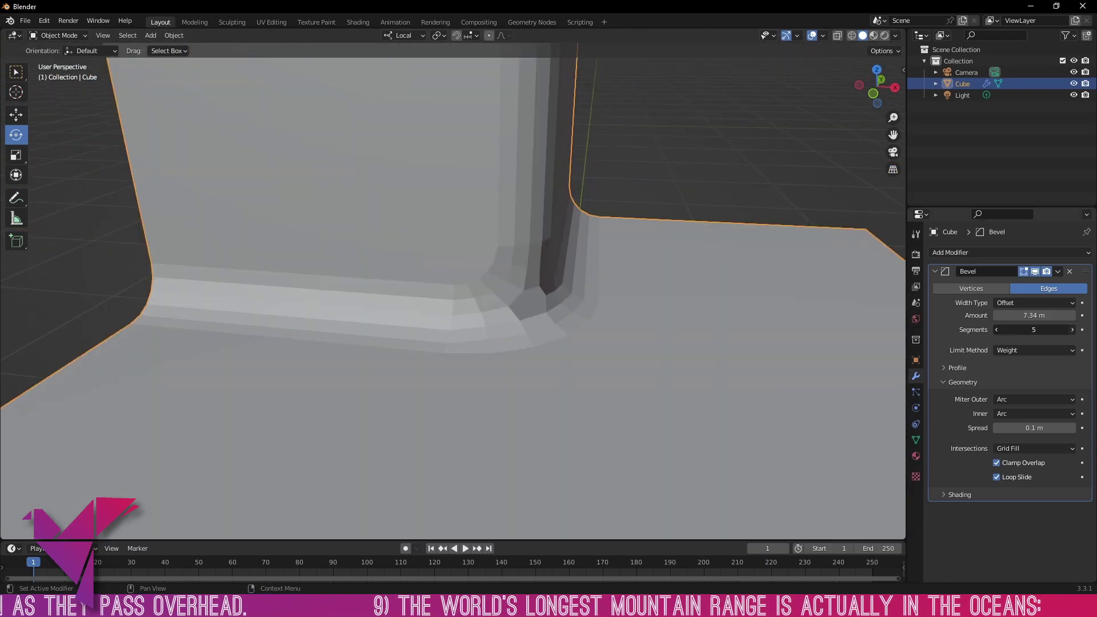
pyautogui.click(1072, 330)
pyautogui.click(1072, 330)
pyautogui.click(1072, 331)
pyautogui.click(1073, 330)
pyautogui.click(1073, 331)
pyautogui.moveTo(683, 246); pyautogui.dragTo(574, 253, button='middle')
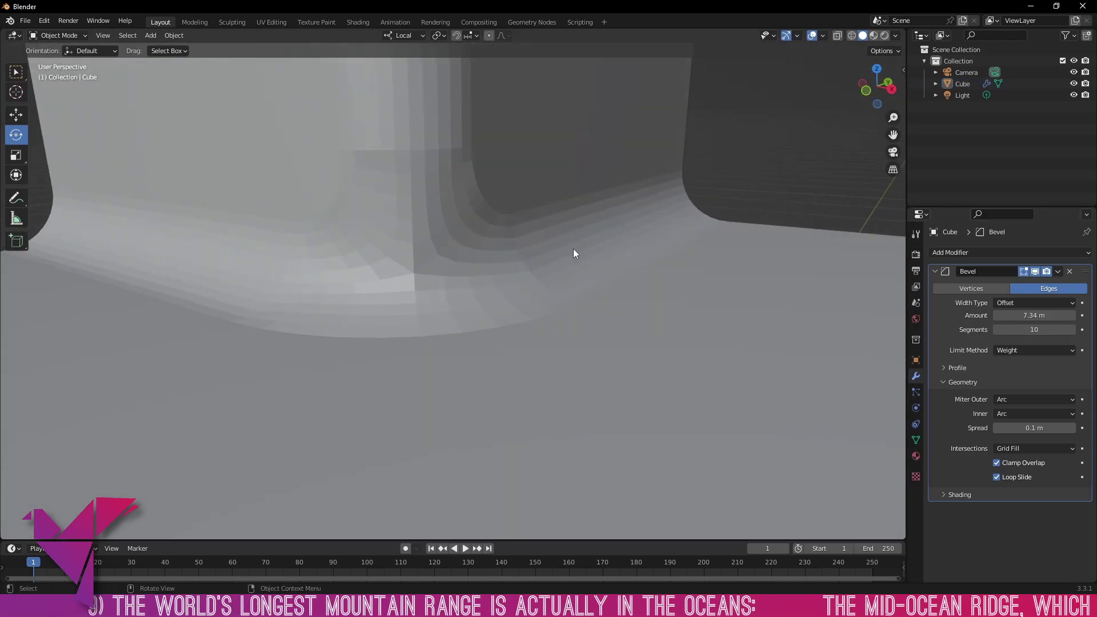
# Try a Sharp outer miter, then undo the change.
pyautogui.click(1023, 399)
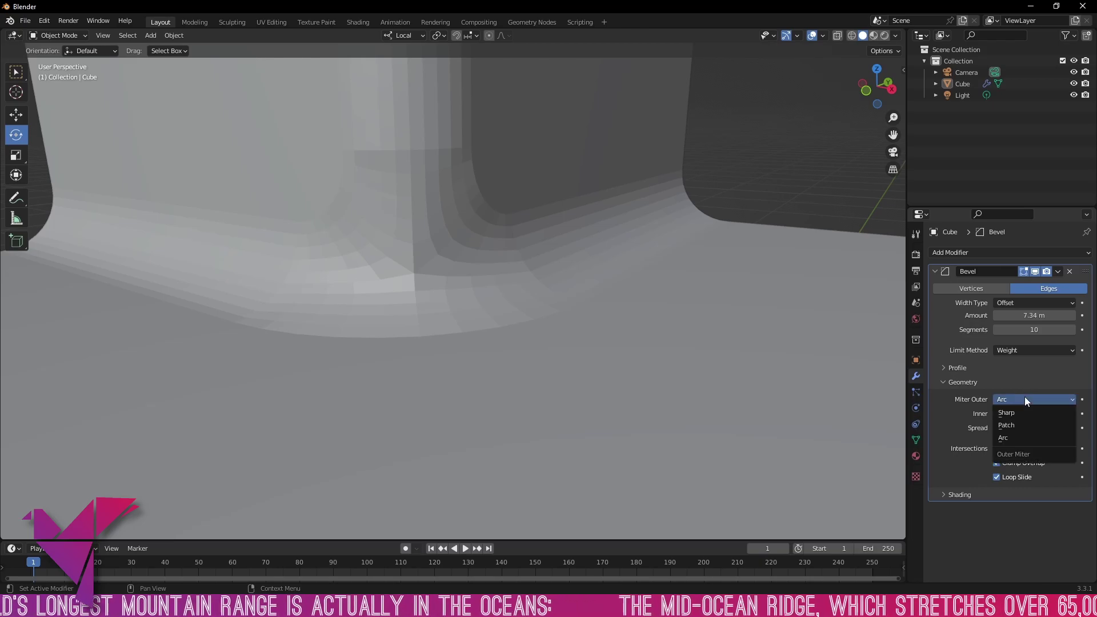
pyautogui.click(1023, 411)
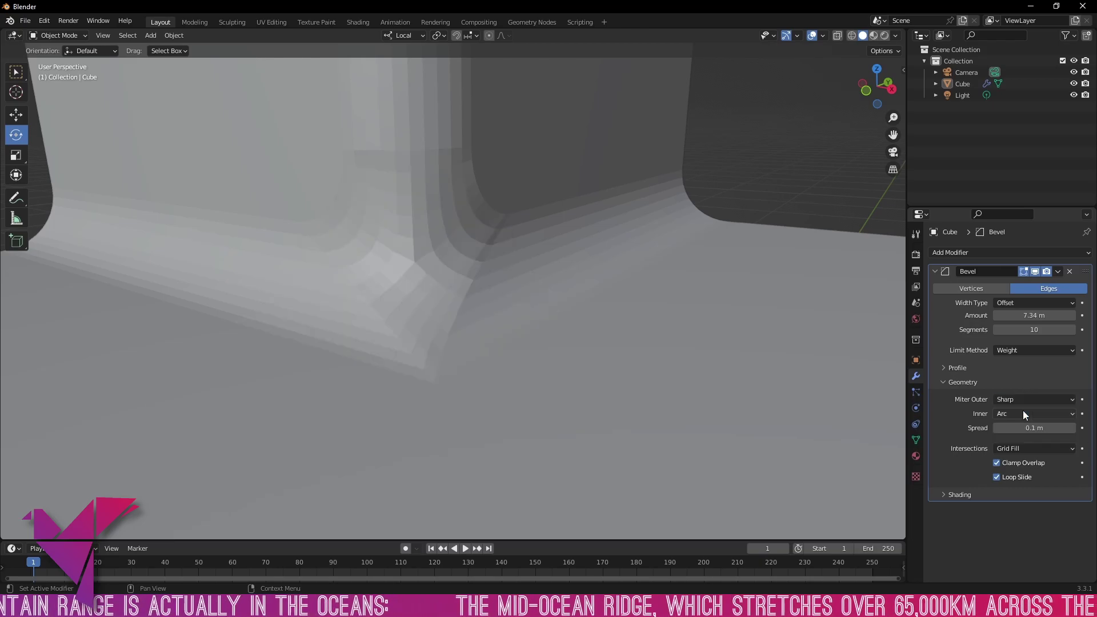
pyautogui.moveTo(776, 214); pyautogui.dragTo(590, 289, button='middle')
pyautogui.hotkey('ctrl', 'z')
pyautogui.rightClick(589, 286)
pyautogui.press('Escape')
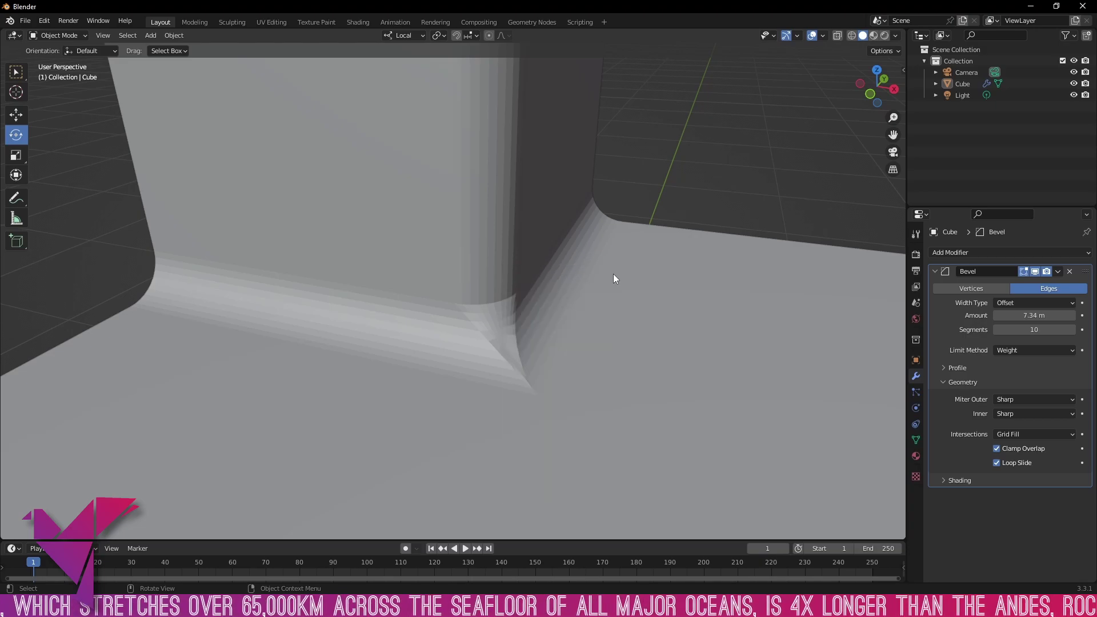
pyautogui.moveTo(704, 217); pyautogui.dragTo(572, 277, button='middle')
# Set the outer miter to Arc and compare inner Arc versus Sharp, ending on Sharp.
pyautogui.click(1034, 399)
pyautogui.click(1023, 424)
pyautogui.moveTo(756, 286); pyautogui.dragTo(700, 330, button='middle')
pyautogui.click(1034, 413)
pyautogui.click(1023, 449)
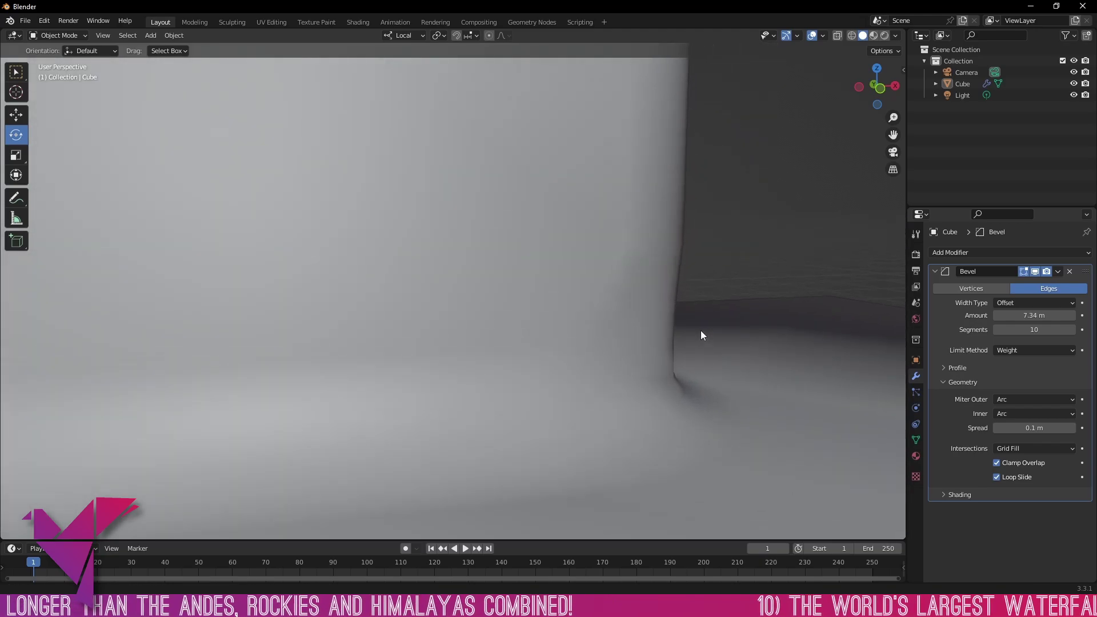
pyautogui.click(1013, 413)
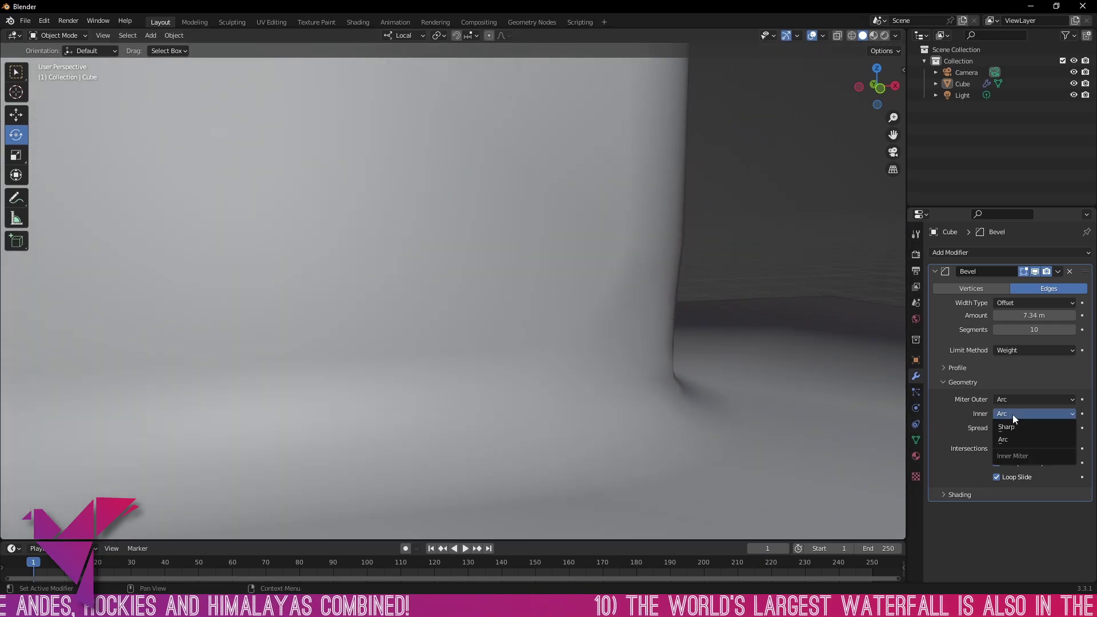
pyautogui.click(1022, 426)
pyautogui.moveTo(685, 251); pyautogui.dragTo(592, 257, button='middle')
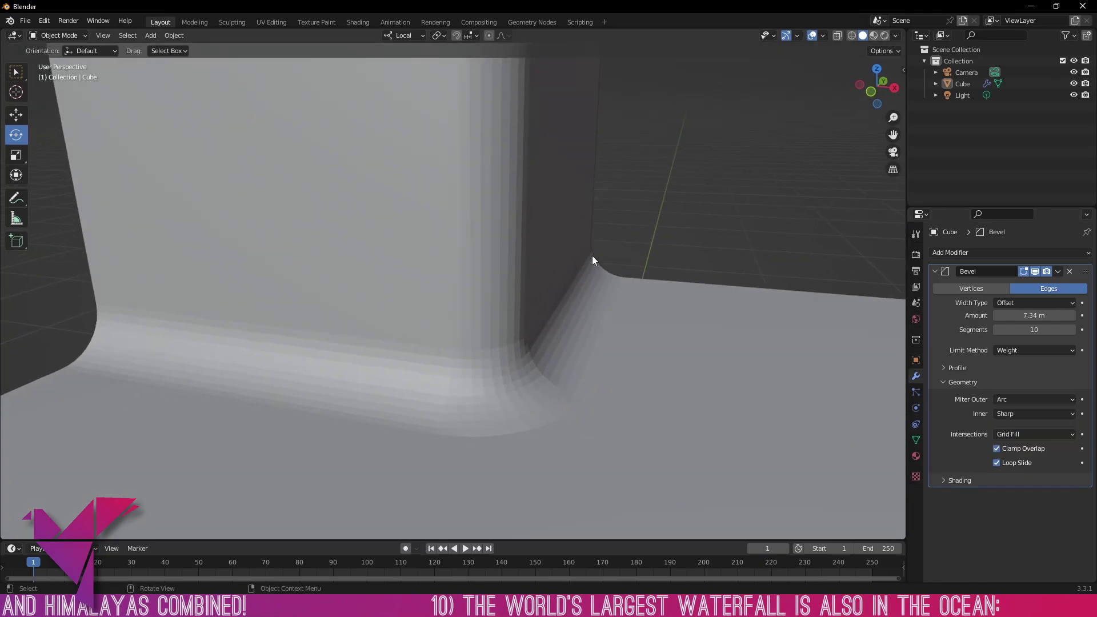
# Switch corner intersections to Cutoff and inspect the cut-off corner.
pyautogui.moveTo(776, 428); pyautogui.dragTo(743, 423, button='middle')
pyautogui.click(1034, 434)
pyautogui.click(1019, 458)
pyautogui.moveTo(893, 374); pyautogui.dragTo(666, 301, button='middle')
pyautogui.moveTo(628, 303); pyautogui.dragTo(599, 276, button='middle')
pyautogui.scroll(-4, 602, 288)
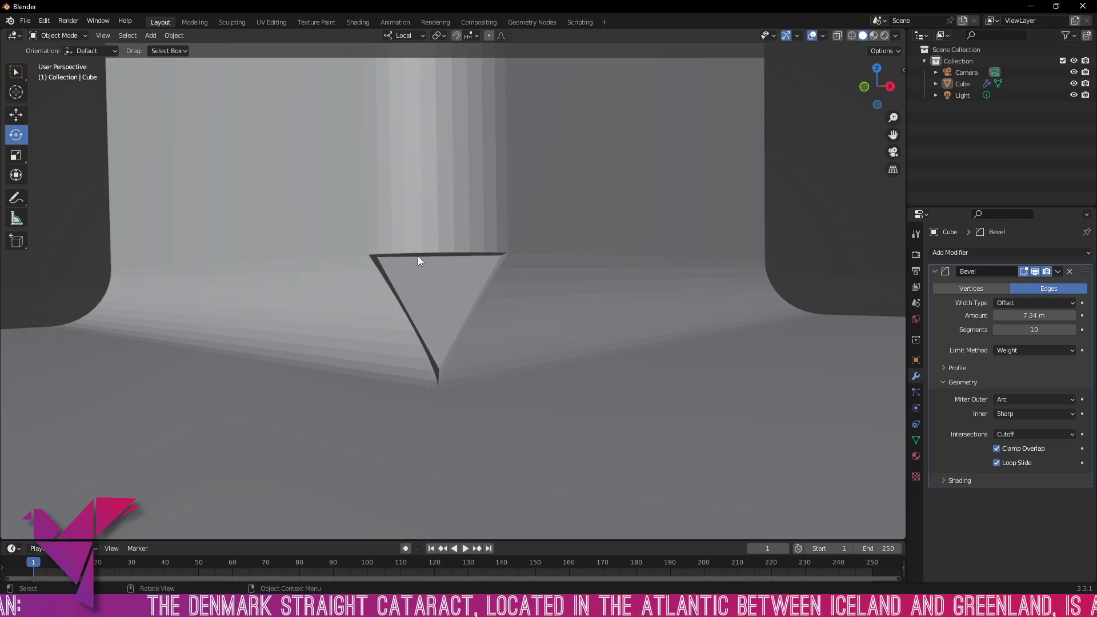
pyautogui.moveTo(418, 260); pyautogui.dragTo(448, 268, button='middle')
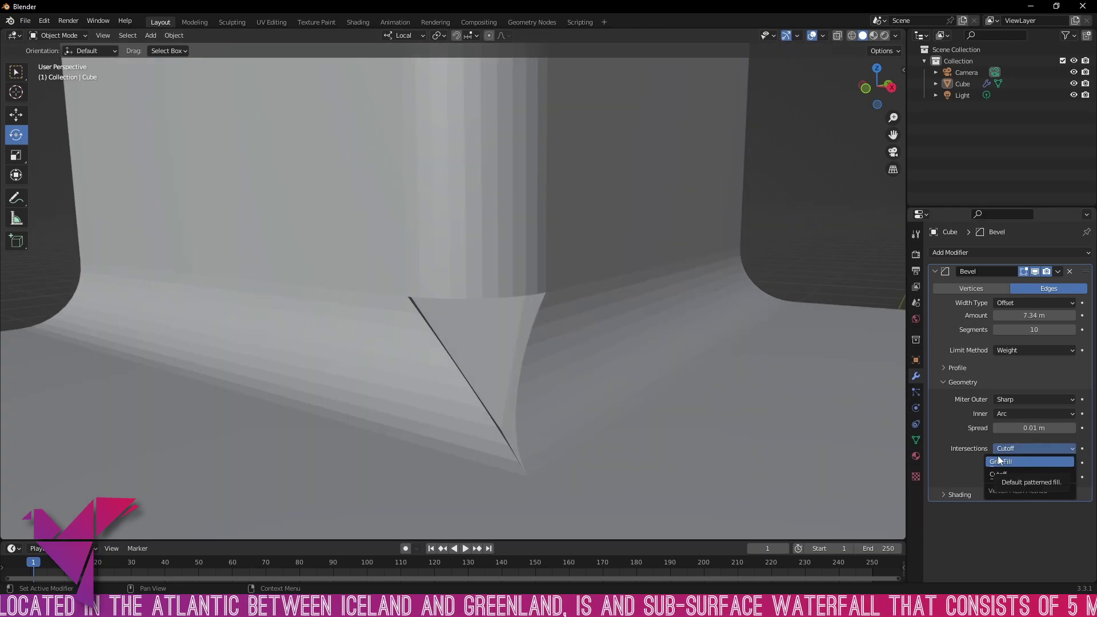
# Return intersections to Grid Fill and widen the inner miter spread to 0.59 m.
pyautogui.click(1009, 461)
pyautogui.scroll(2, 781, 293)
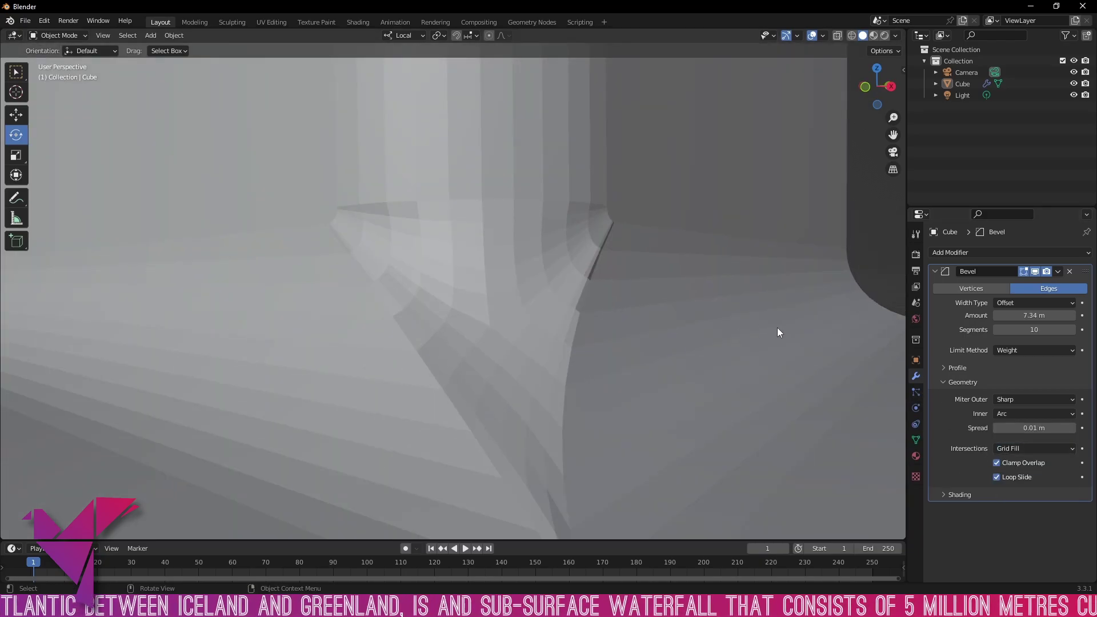
pyautogui.moveTo(1034, 428); pyautogui.dragTo(1061, 427)
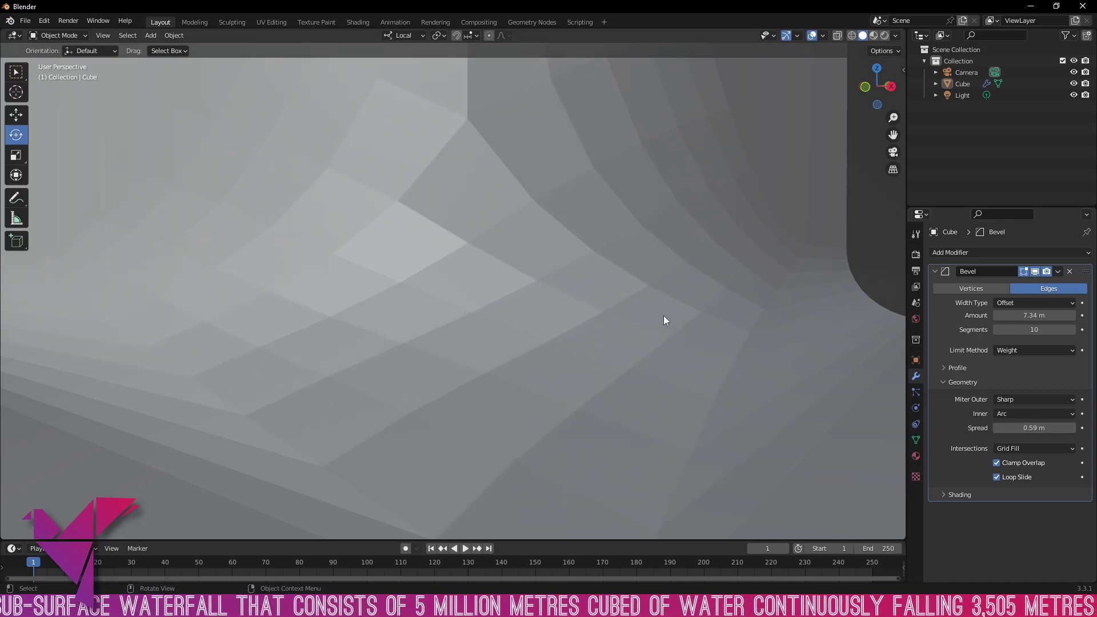
# Set the outer miter to Arc.
pyautogui.scroll(-2, 657, 315)
pyautogui.moveTo(650, 314); pyautogui.dragTo(711, 333, button='middle')
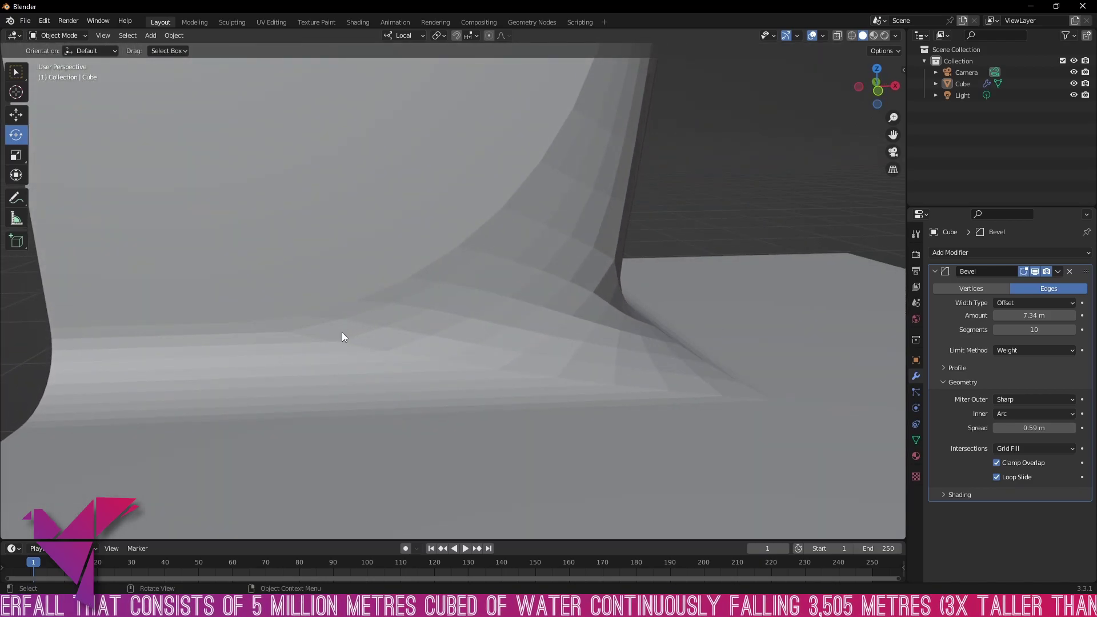
pyautogui.moveTo(600, 311); pyautogui.dragTo(474, 337, button='middle')
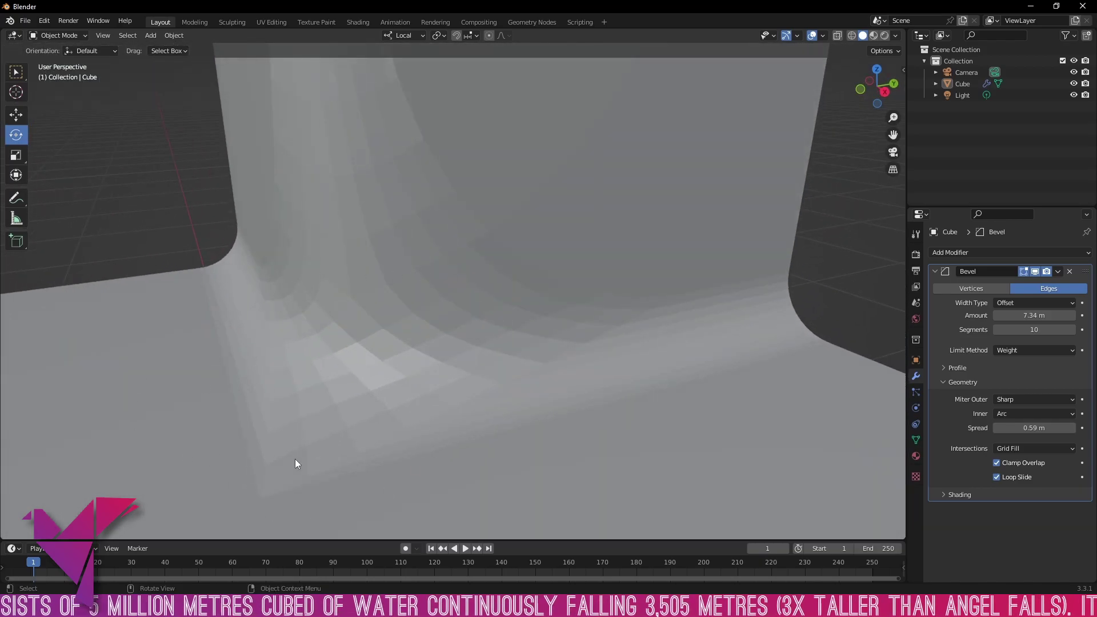
pyautogui.moveTo(296, 463); pyautogui.dragTo(386, 211, button='middle')
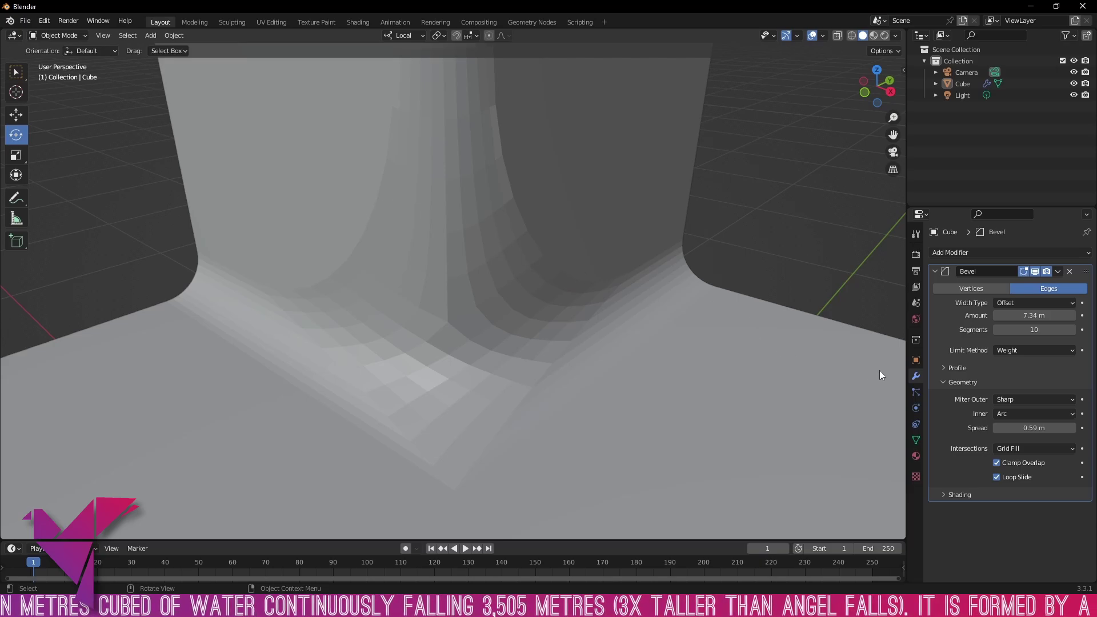
pyautogui.click(1014, 398)
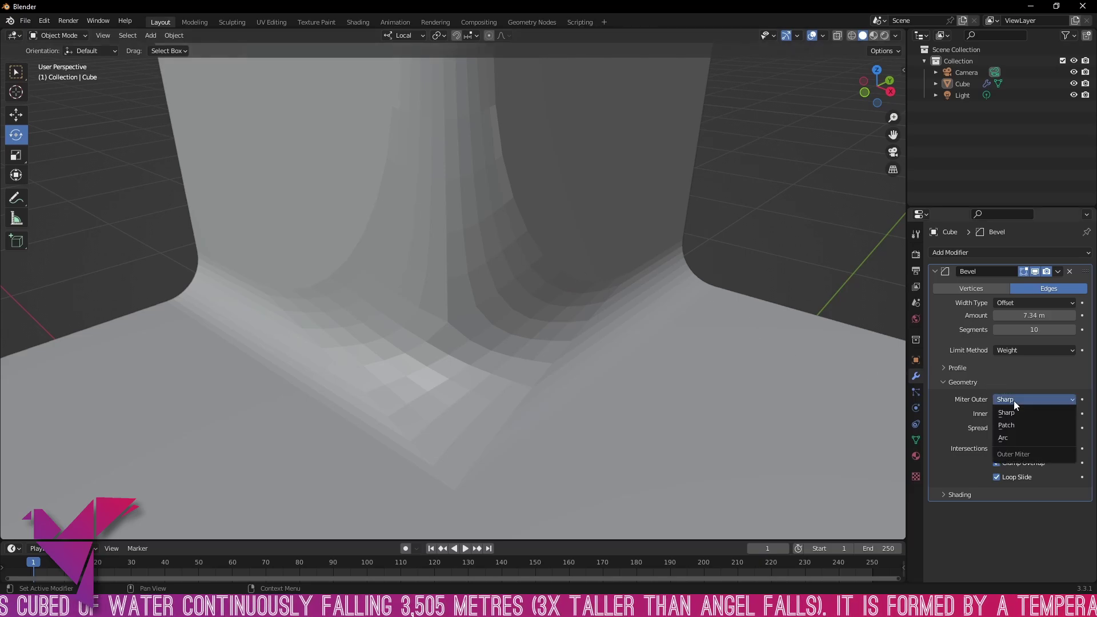
pyautogui.click(1023, 435)
# Vary the inner miter spread from 0 m to 0.46 m, then set the inner miter to Sharp.
pyautogui.moveTo(609, 299); pyautogui.dragTo(514, 308, button='middle')
pyautogui.moveTo(1034, 428)
pyautogui.mouseDown()
pyautogui.moveTo(1080, 428)
pyautogui.moveTo(1000, 428)
pyautogui.moveTo(1035, 428)
pyautogui.mouseUp()
pyautogui.moveTo(714, 354); pyautogui.dragTo(296, 397, button='middle')
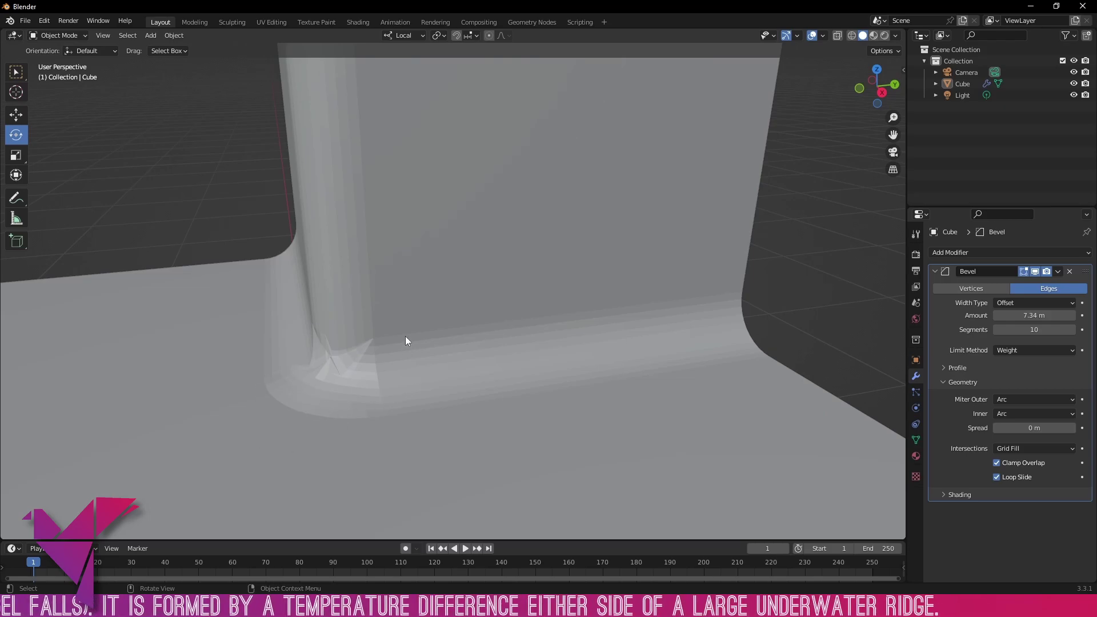
pyautogui.moveTo(1035, 428); pyautogui.dragTo(1057, 428)
pyautogui.moveTo(258, 343); pyautogui.dragTo(652, 350, button='middle')
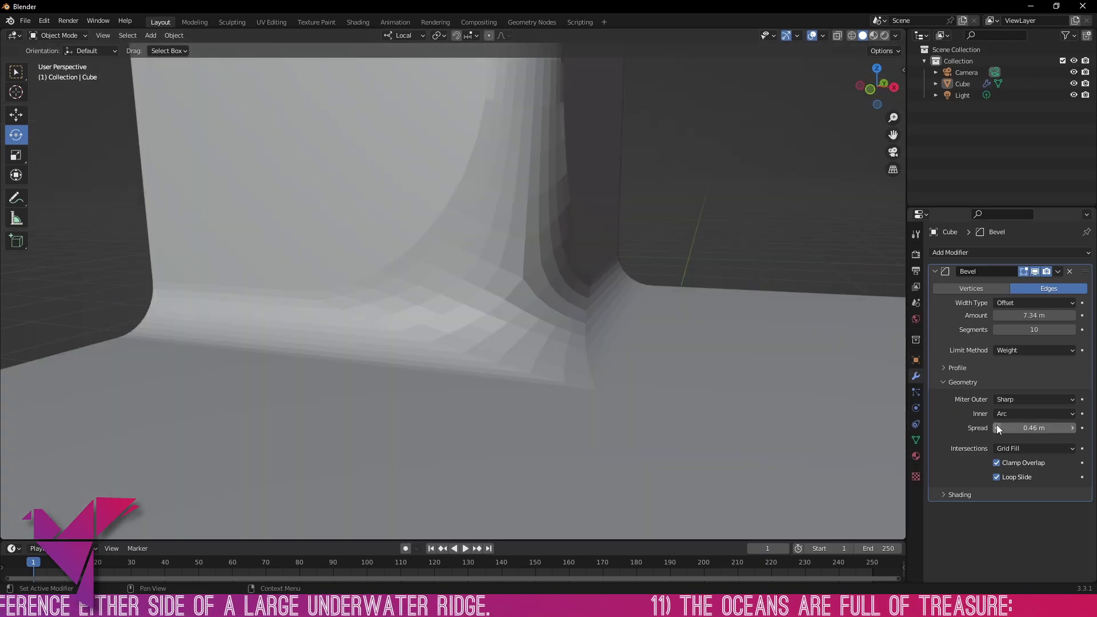
pyautogui.scroll(4, 885, 397)
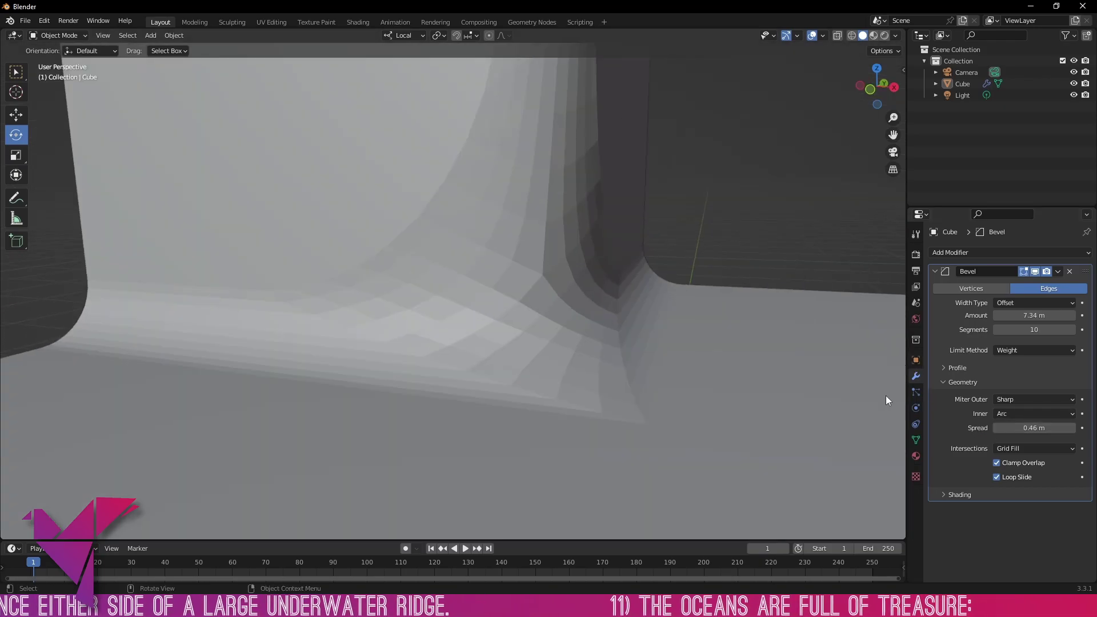
pyautogui.click(1022, 413)
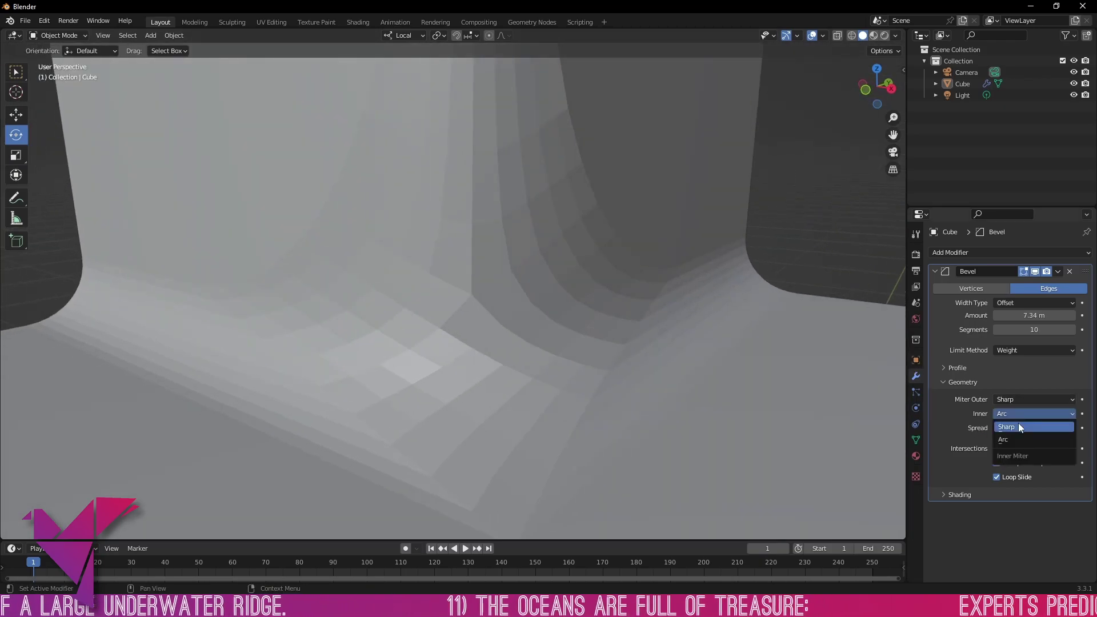
pyautogui.click(1019, 423)
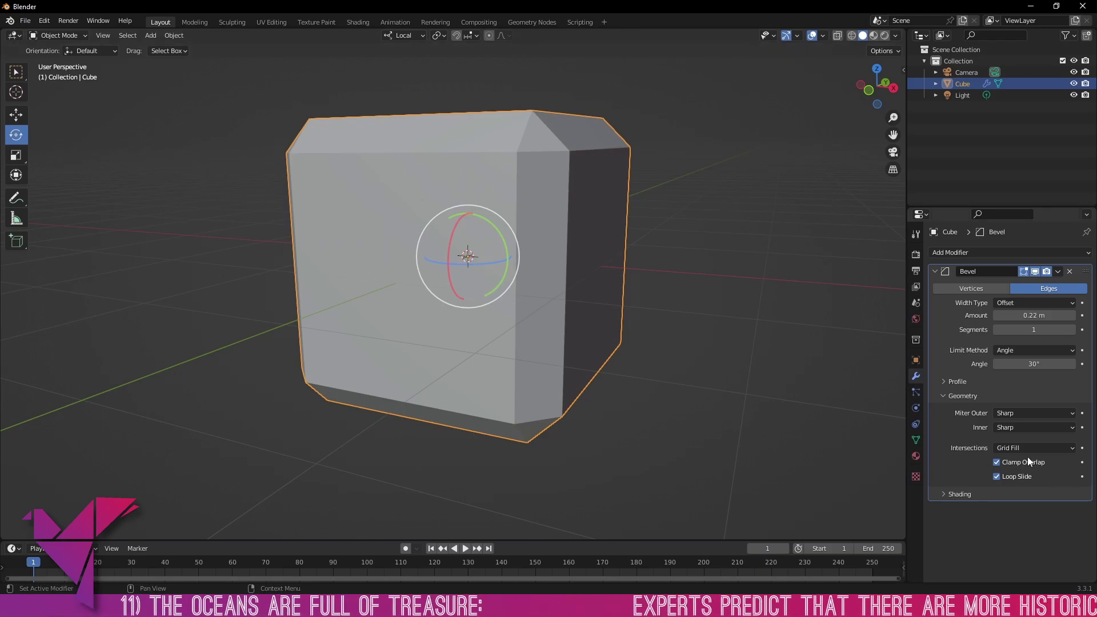
# Widen the bevel amount beyond 1 m, to about 4.81 m.
pyautogui.scroll(3, 785, 321)
pyautogui.moveTo(781, 317); pyautogui.dragTo(770, 323, button='middle')
pyautogui.scroll(-2, 770, 323)
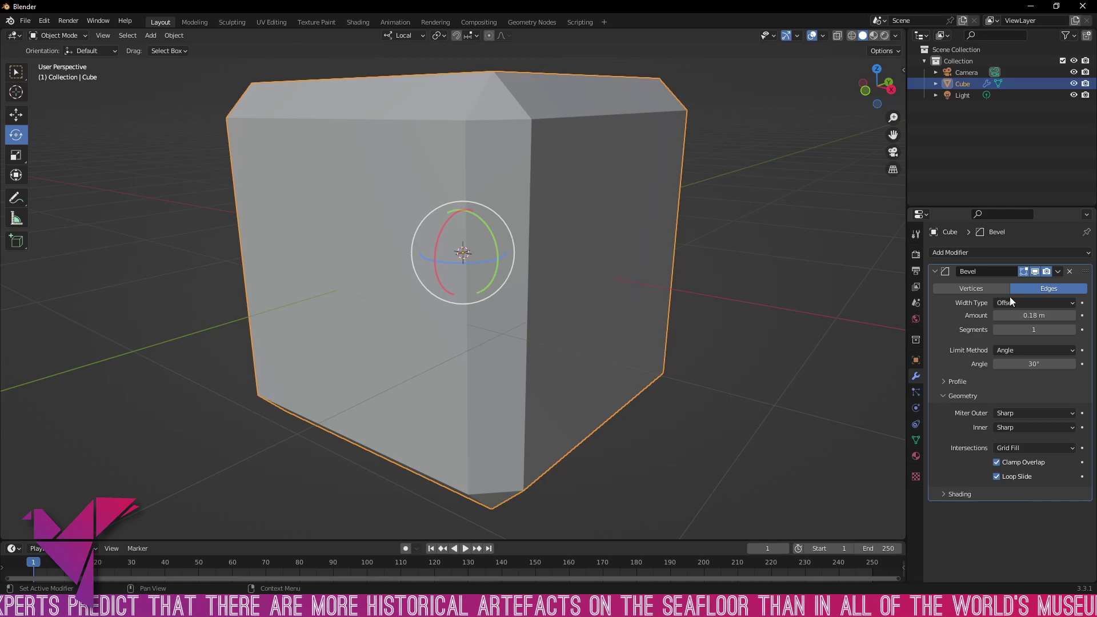
pyautogui.moveTo(1022, 315); pyautogui.dragTo(1071, 316)
pyautogui.moveTo(835, 266); pyautogui.dragTo(531, 254, button='middle')
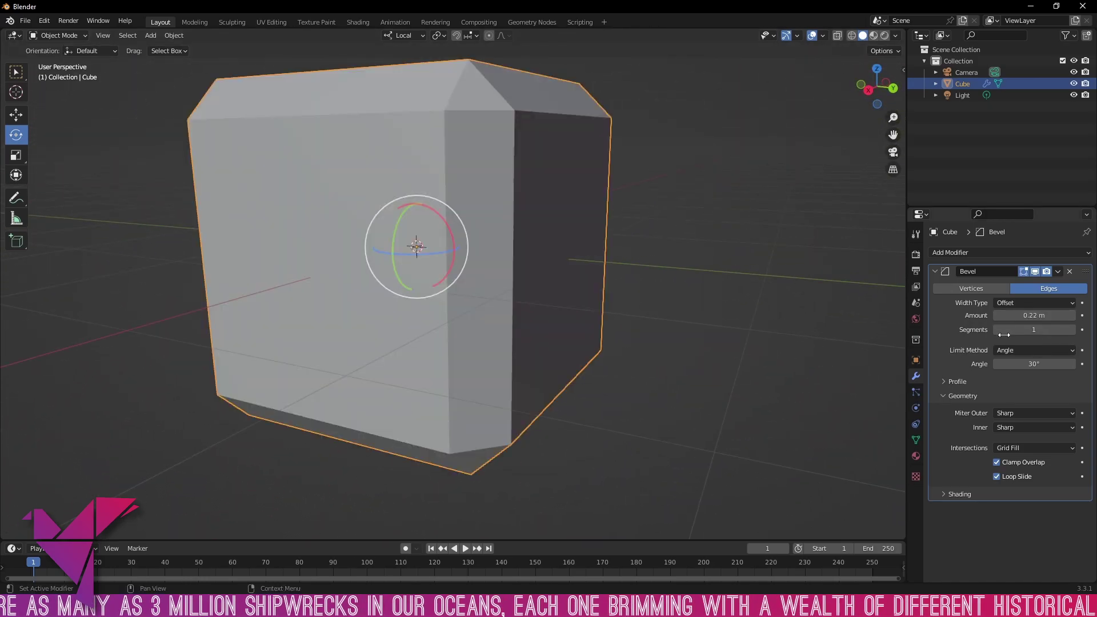
# Turn off Clamp Overlap and push the bevel amount from 0.89 m up to 38.89 m.
pyautogui.click(1003, 462)
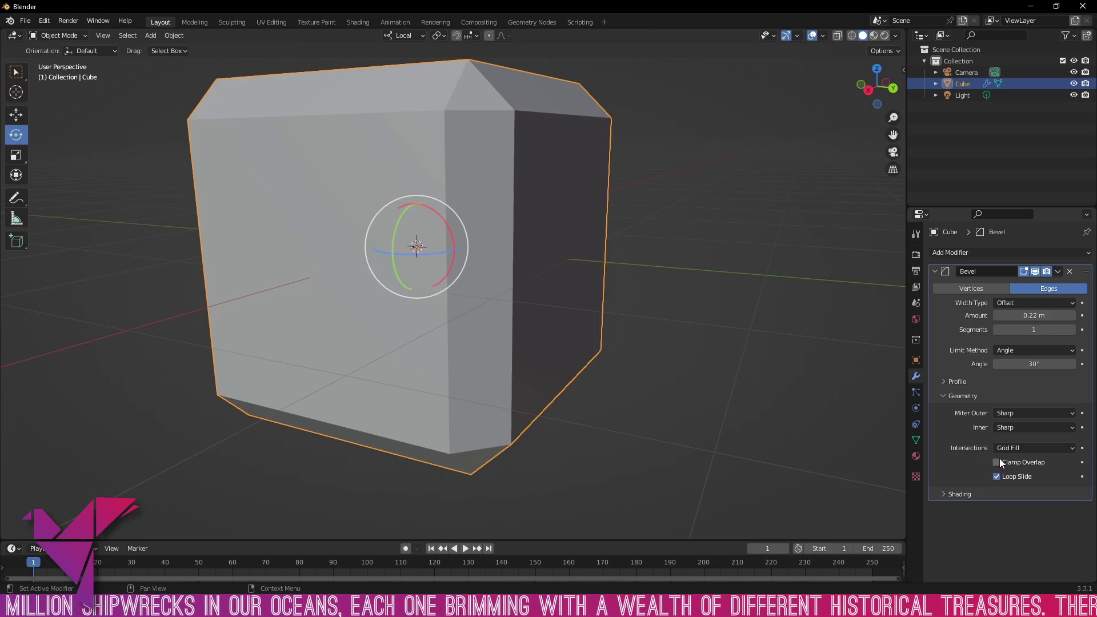
pyautogui.moveTo(1018, 312); pyautogui.dragTo(1094, 312)
pyautogui.moveTo(891, 354); pyautogui.dragTo(824, 332, button='middle')
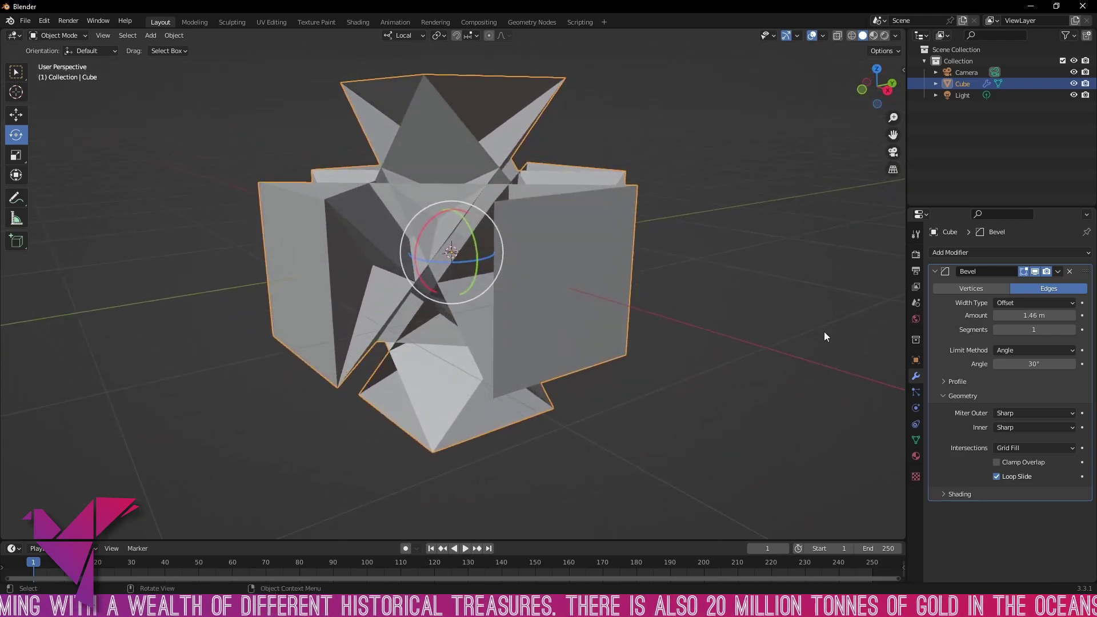
pyautogui.moveTo(1022, 316); pyautogui.dragTo(1065, 316)
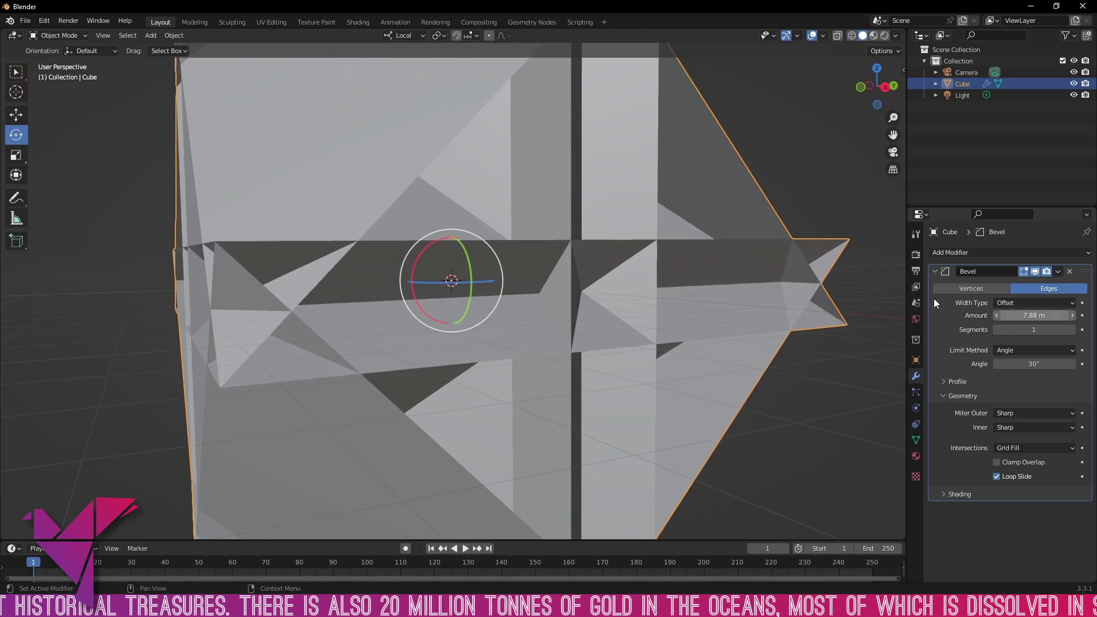
pyautogui.scroll(-4, 552, 286)
pyautogui.scroll(-5, 550, 282)
pyautogui.click(580, 300)
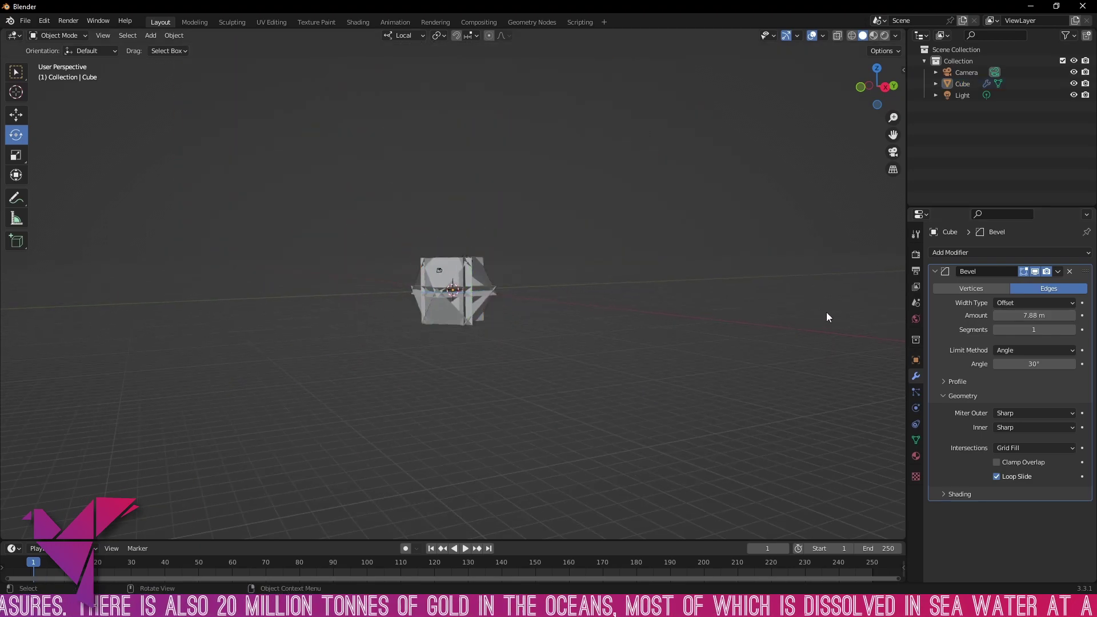
pyautogui.moveTo(1035, 309)
pyautogui.mouseDown()
pyautogui.moveTo(1074, 309)
pyautogui.moveTo(1015, 312)
pyautogui.mouseUp()
pyautogui.scroll(10, 482, 297)
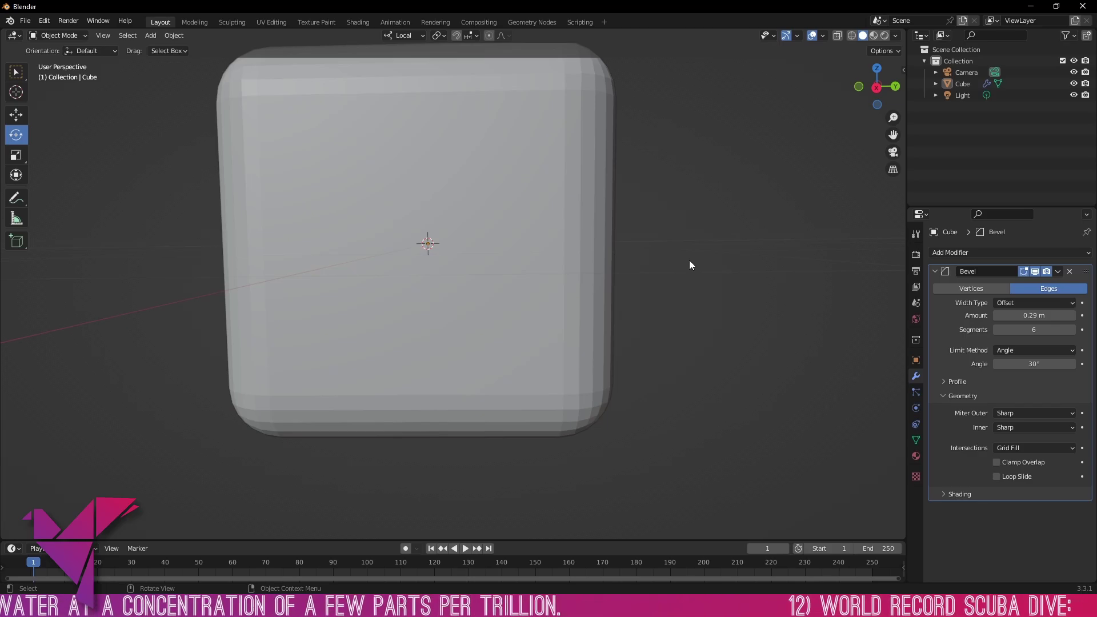
# Enter Edit Mode and test bevel amounts of 0.63 m and 0.65 m.
pyautogui.press('Tab')
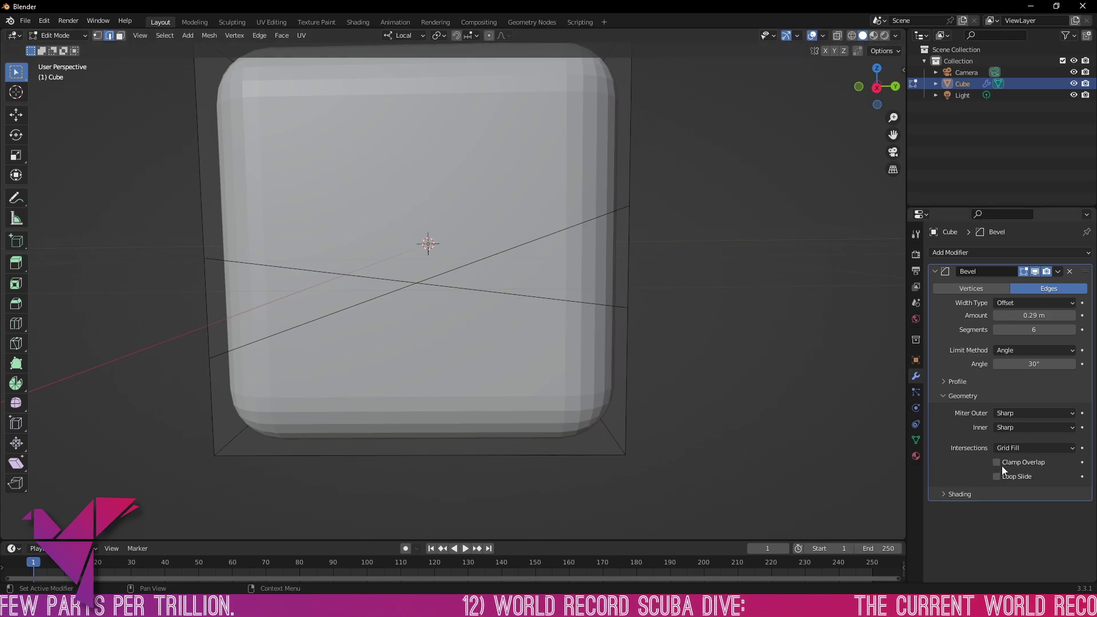
pyautogui.moveTo(1034, 315); pyautogui.dragTo(1064, 316)
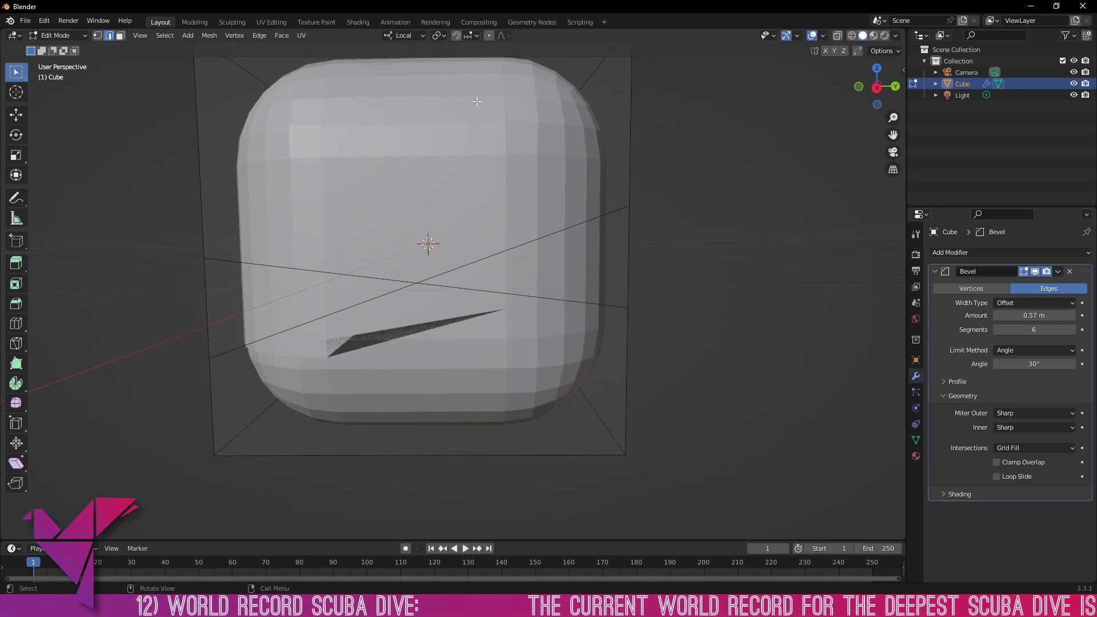
pyautogui.moveTo(641, 274); pyautogui.dragTo(581, 190, button='middle')
pyautogui.moveTo(566, 329); pyautogui.dragTo(456, 294, button='middle')
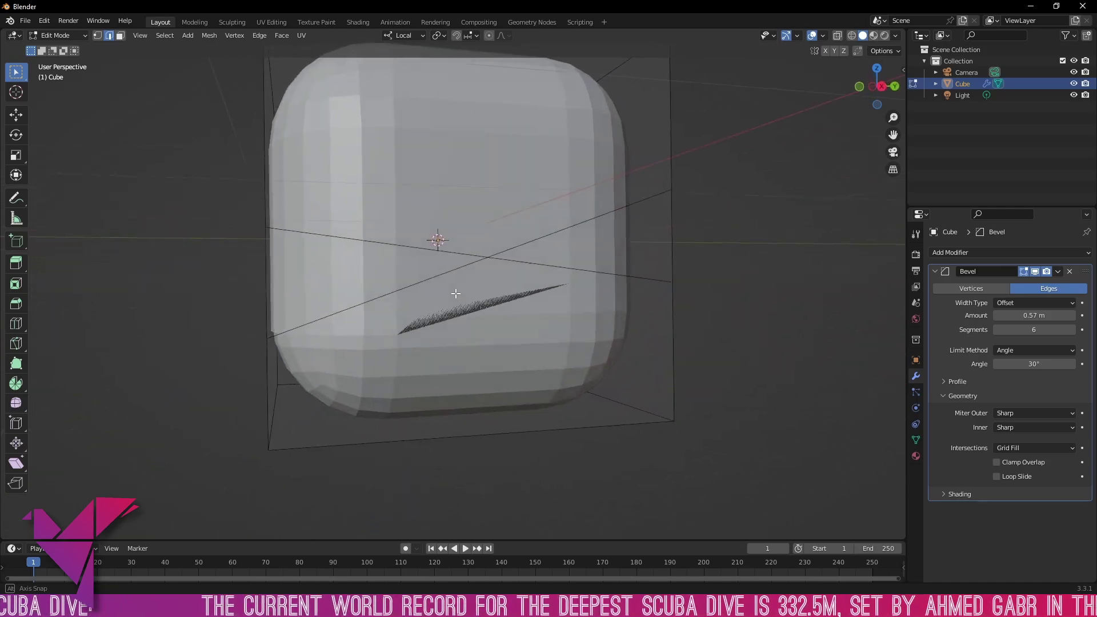
pyautogui.scroll(6, 473, 327)
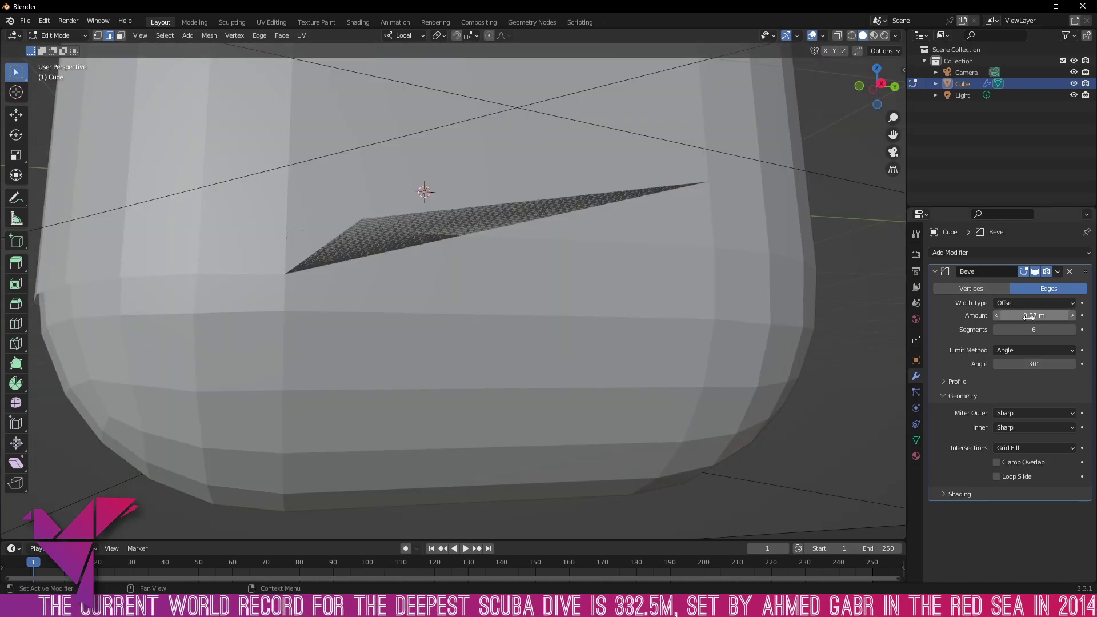
pyautogui.moveTo(1035, 315); pyautogui.dragTo(1057, 315)
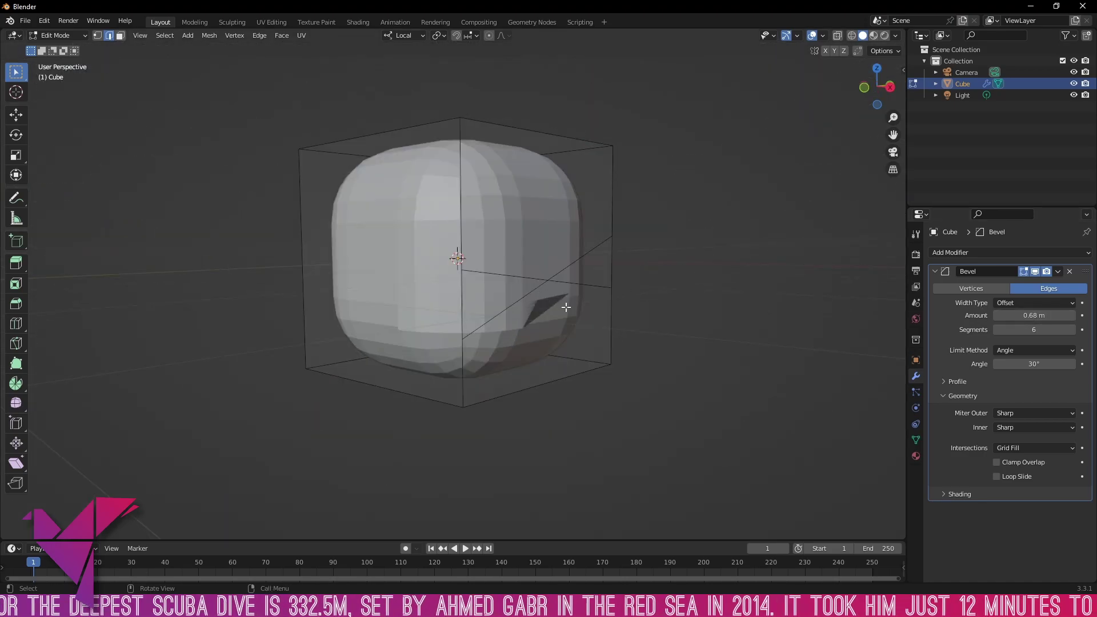
pyautogui.moveTo(551, 308); pyautogui.dragTo(571, 343, button='middle')
pyautogui.scroll(4, 591, 365)
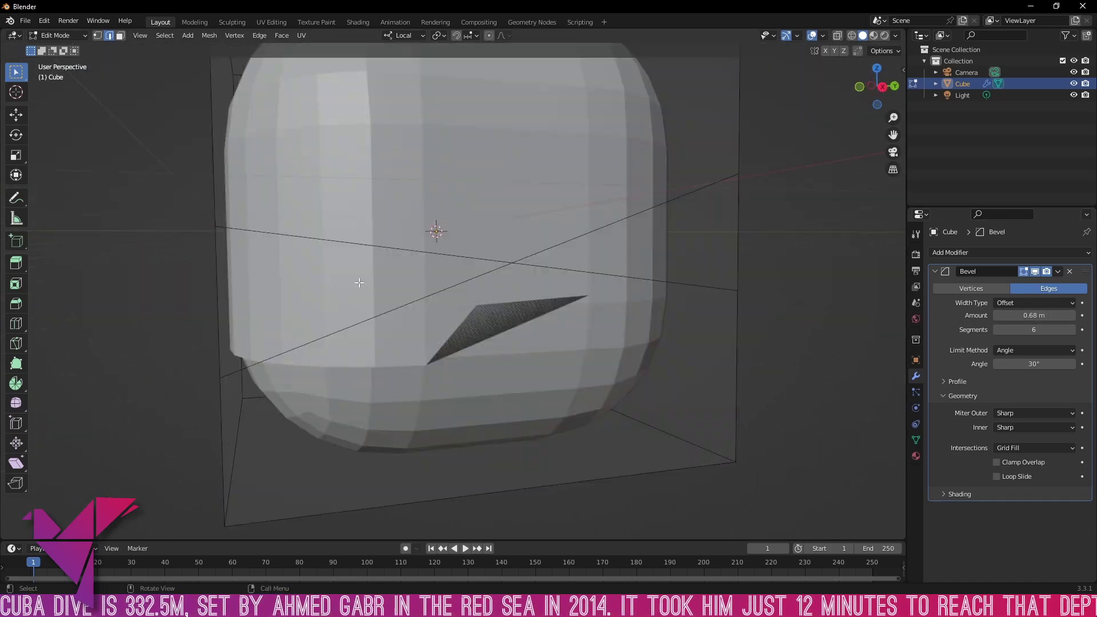
# Re-enable Clamp Overlap and adjust the bevel amount through 0.74 m down to 0.39 m.
pyautogui.click(1006, 461)
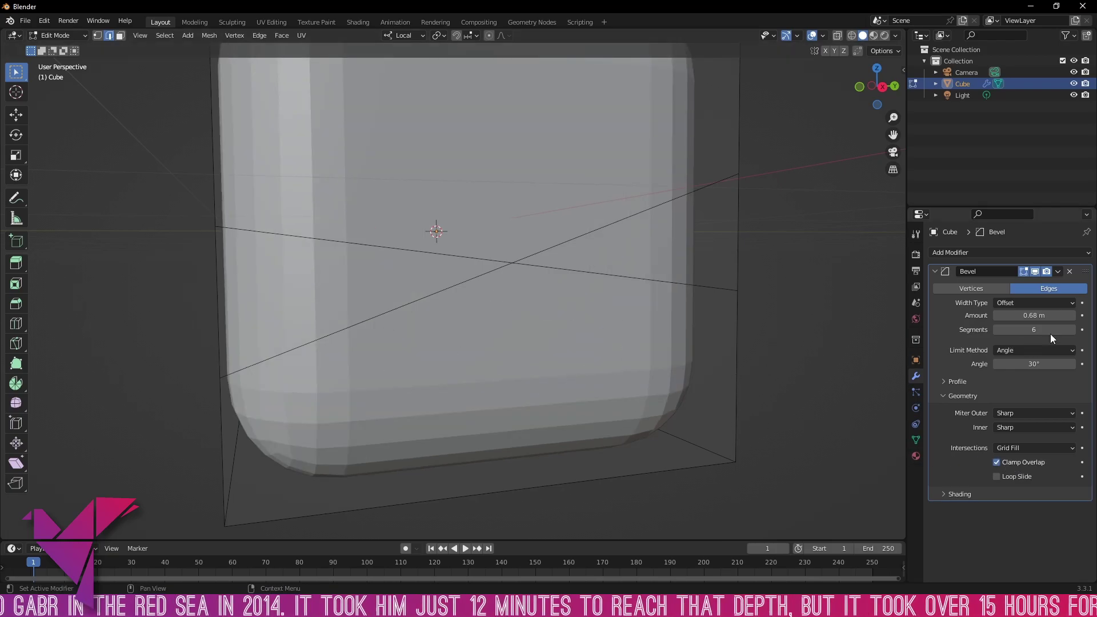
pyautogui.moveTo(1034, 315); pyautogui.dragTo(1062, 316)
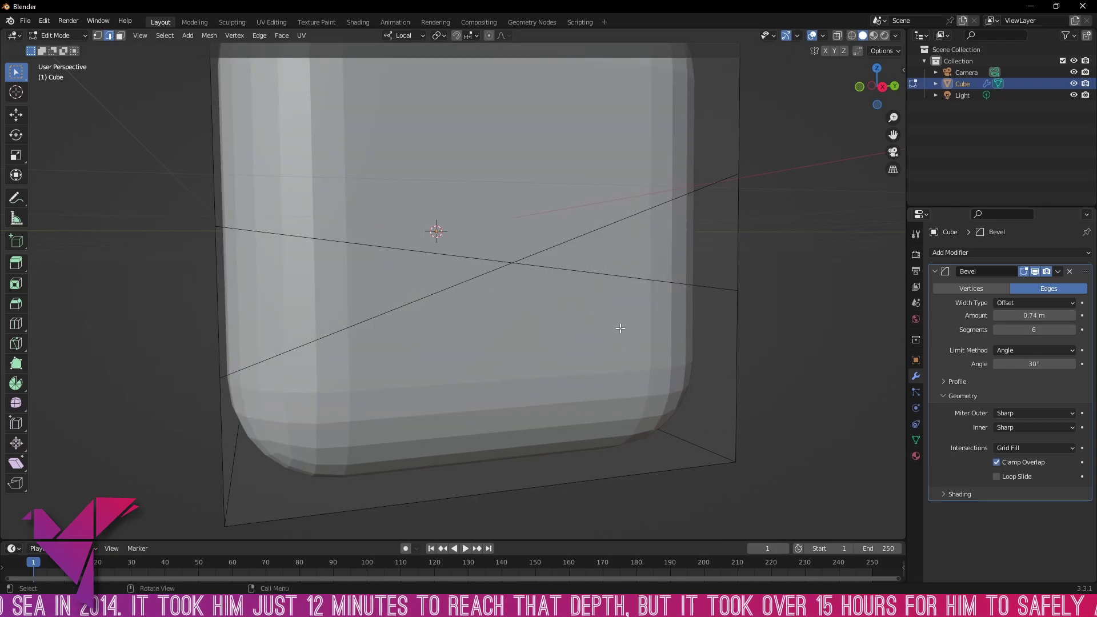
pyautogui.scroll(-5, 619, 326)
pyautogui.moveTo(521, 343); pyautogui.dragTo(511, 295, button='middle')
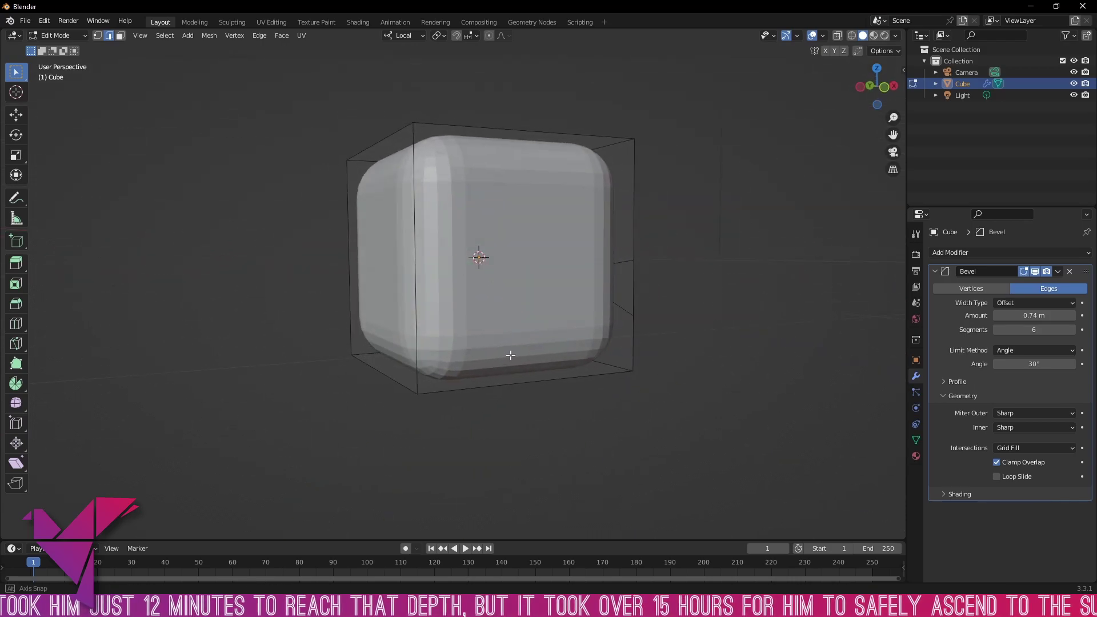
pyautogui.moveTo(508, 355); pyautogui.dragTo(392, 367, button='middle')
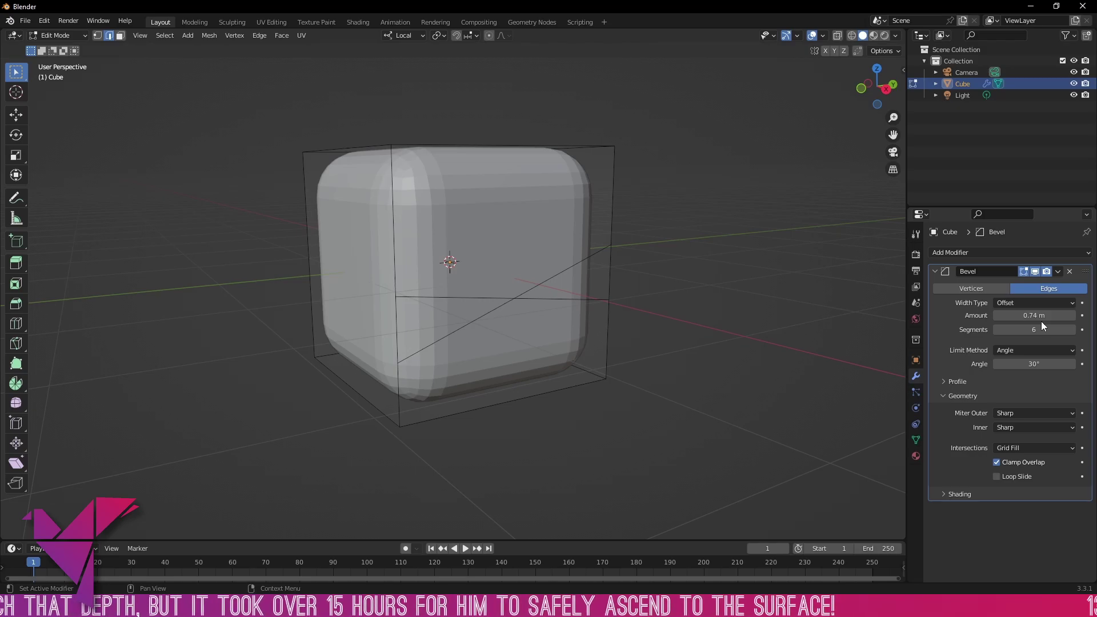
pyautogui.moveTo(1040, 320); pyautogui.dragTo(980, 320)
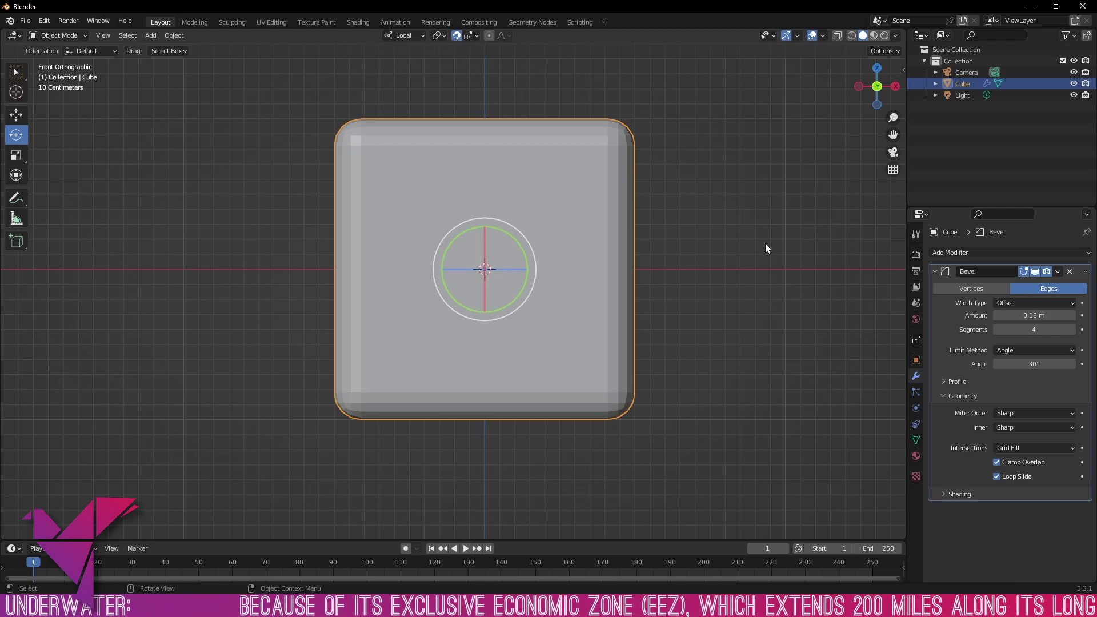
# Switch the viewport to wireframe shading and reselect the cube.
pyautogui.click(851, 36)
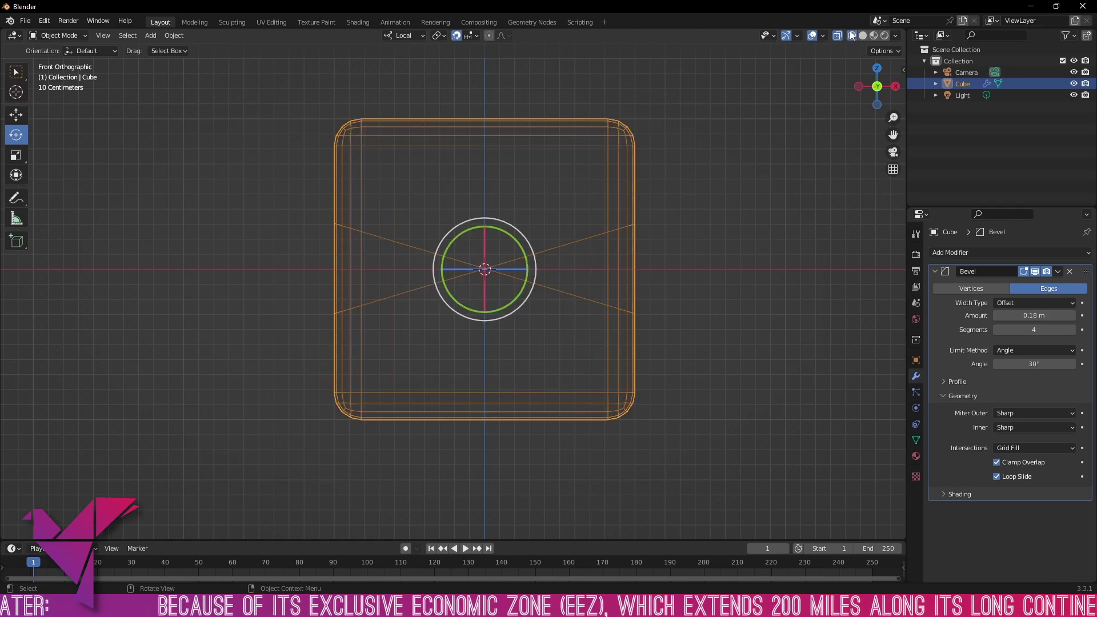
pyautogui.click(750, 195)
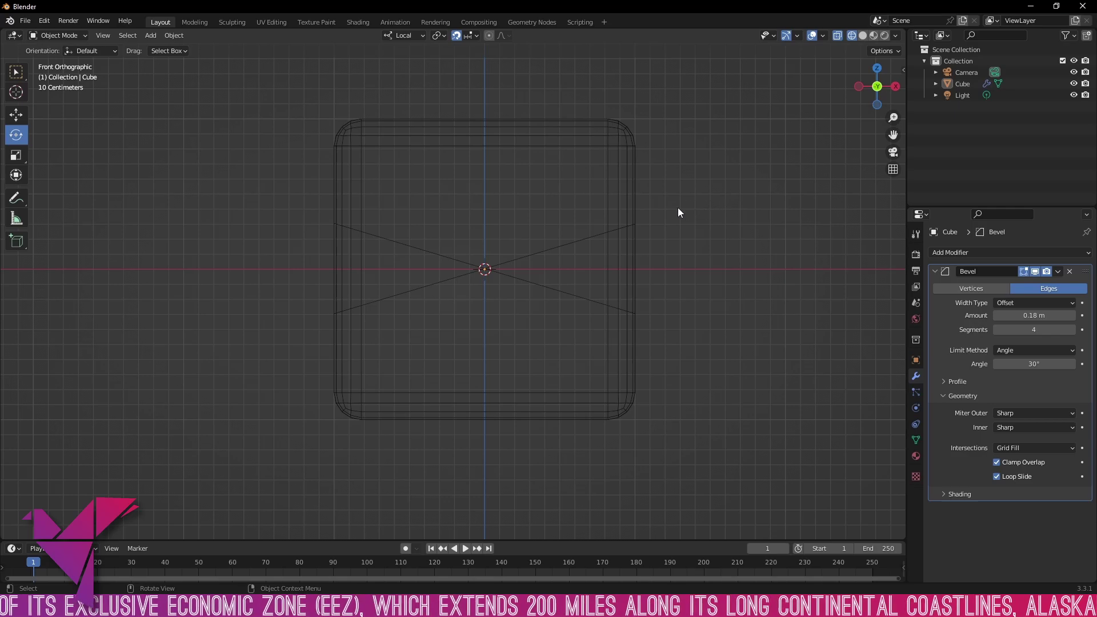
pyautogui.click(588, 313)
pyautogui.scroll(1, 589, 313)
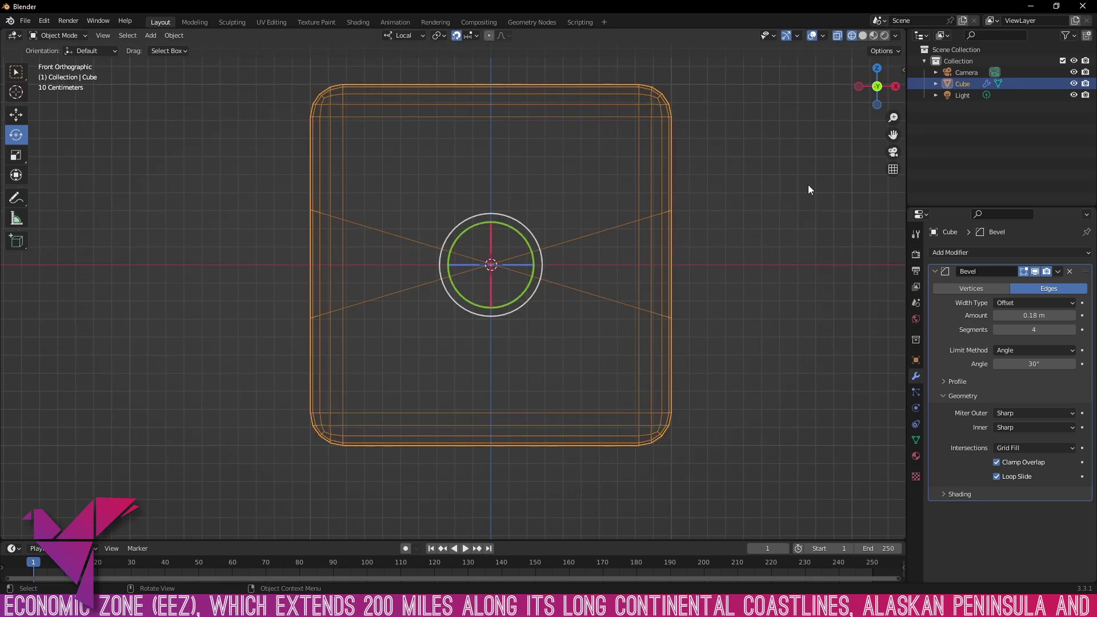
# Toggle Loop Slide off and on repeatedly to compare edge flow, leaving it on.
pyautogui.click(996, 477)
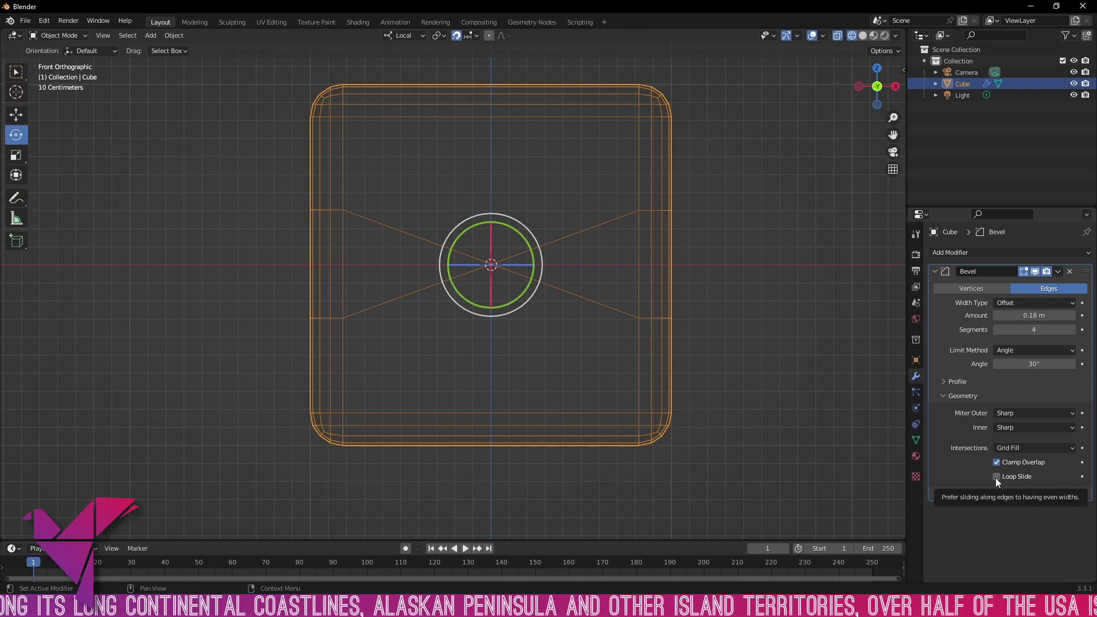
pyautogui.click(997, 477)
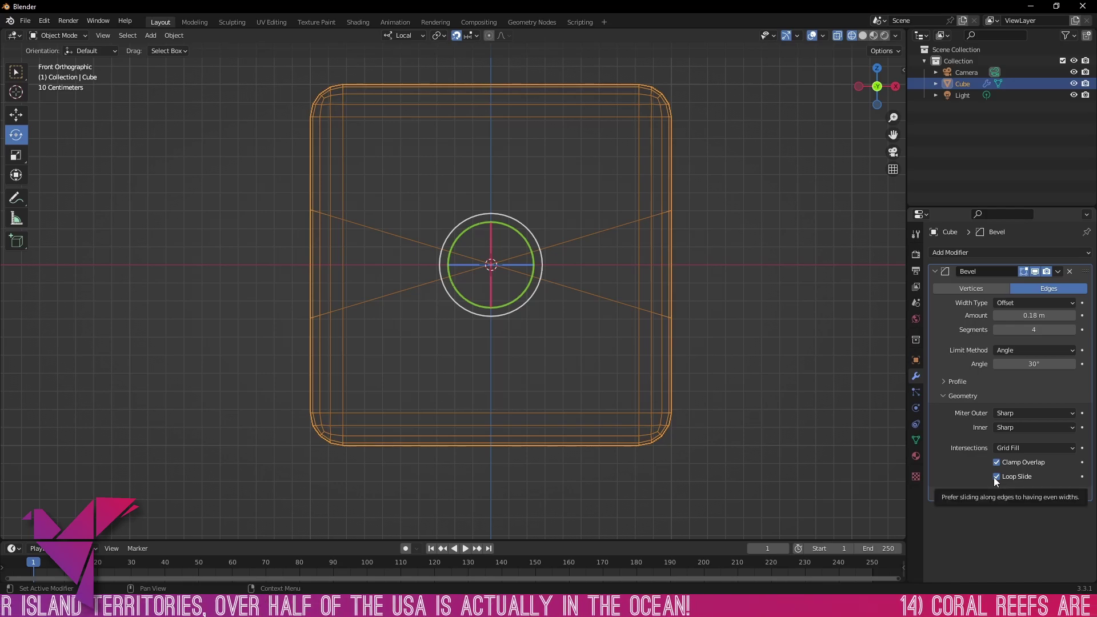
pyautogui.click(996, 476)
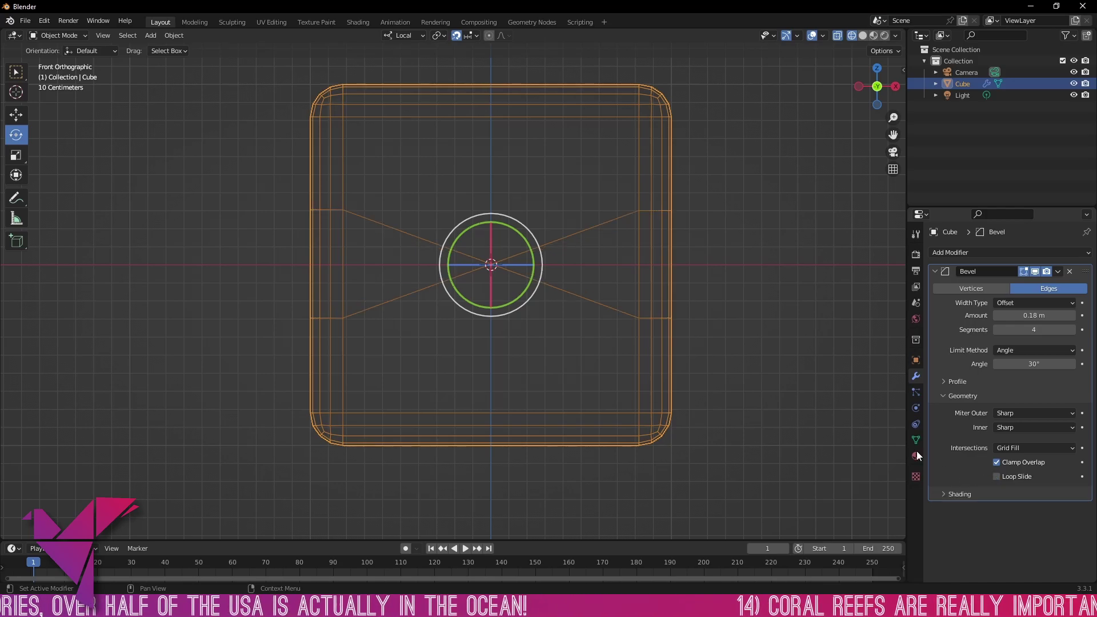
pyautogui.click(997, 478)
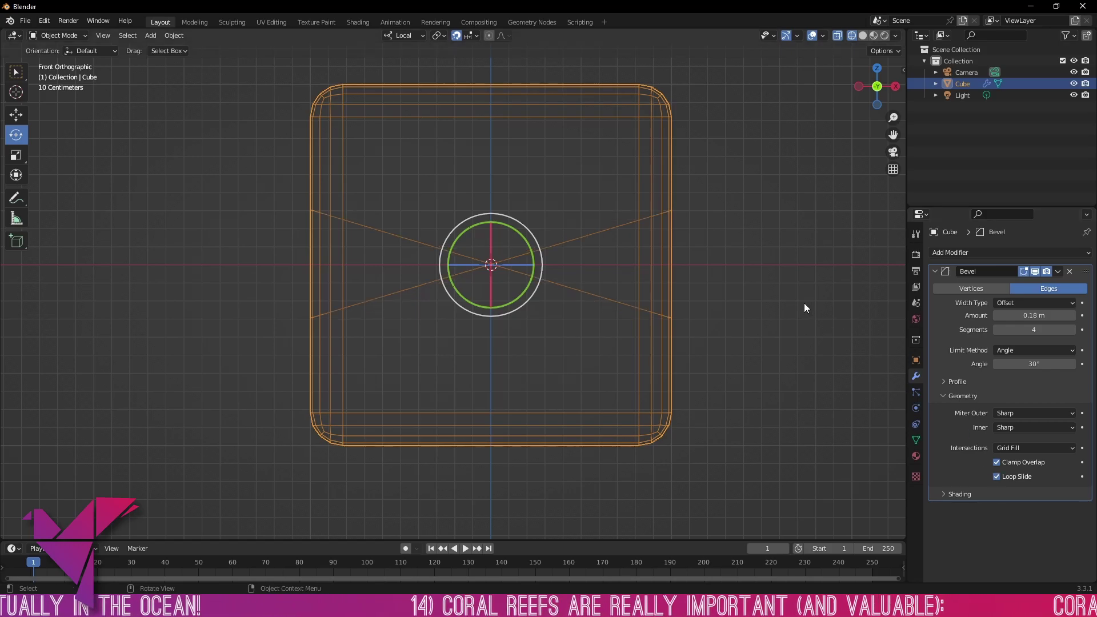
pyautogui.scroll(1, 792, 291)
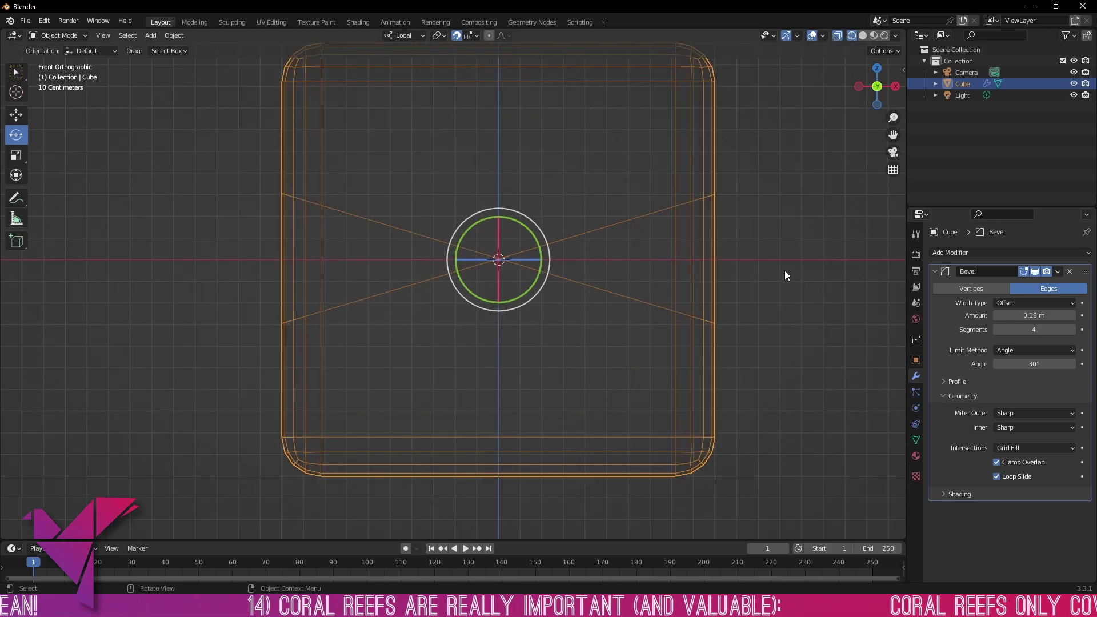
pyautogui.click(996, 476)
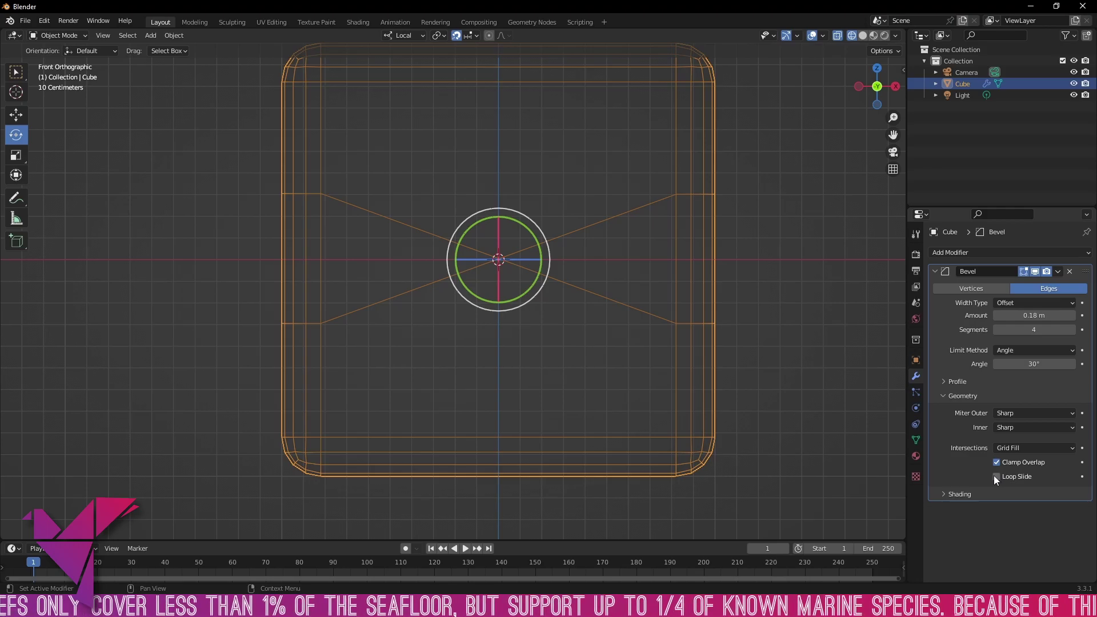
pyautogui.click(1003, 478)
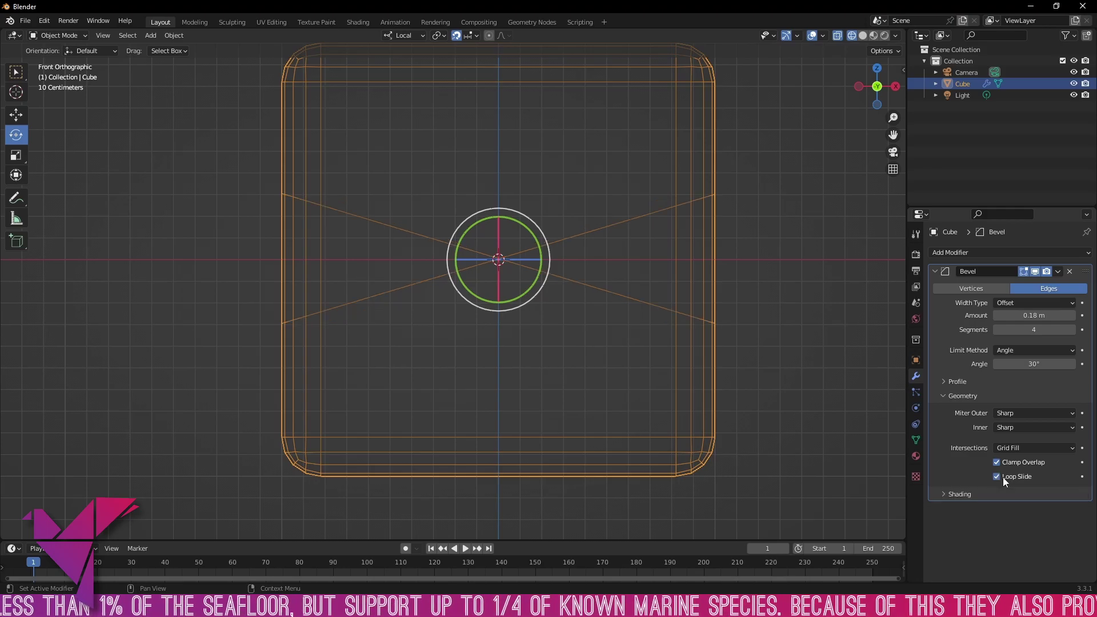
pyautogui.click(1003, 481)
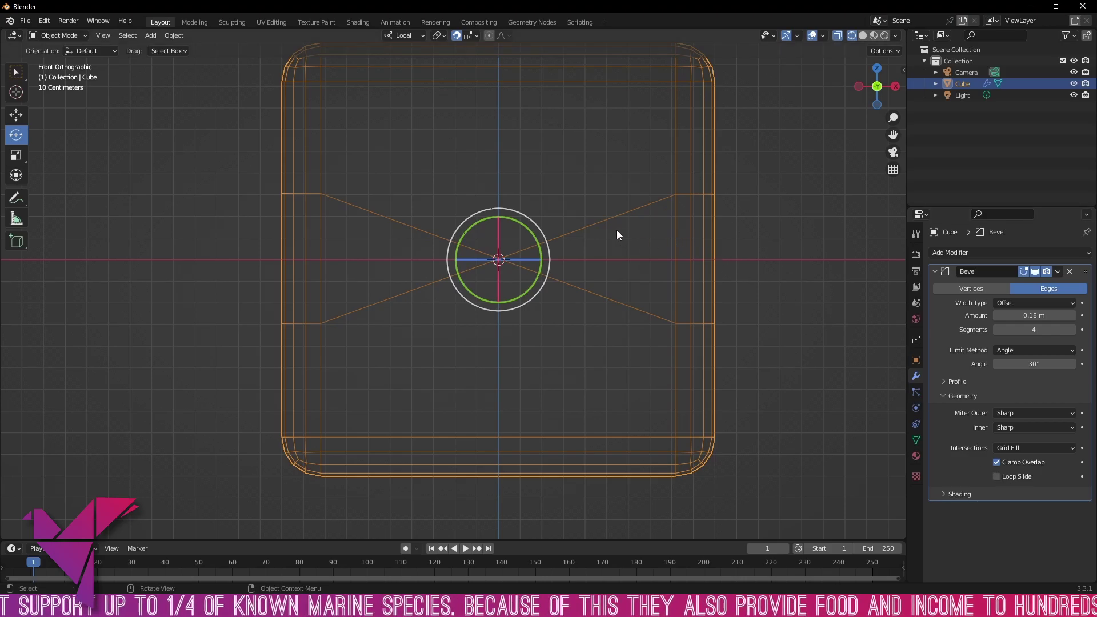
pyautogui.click(994, 480)
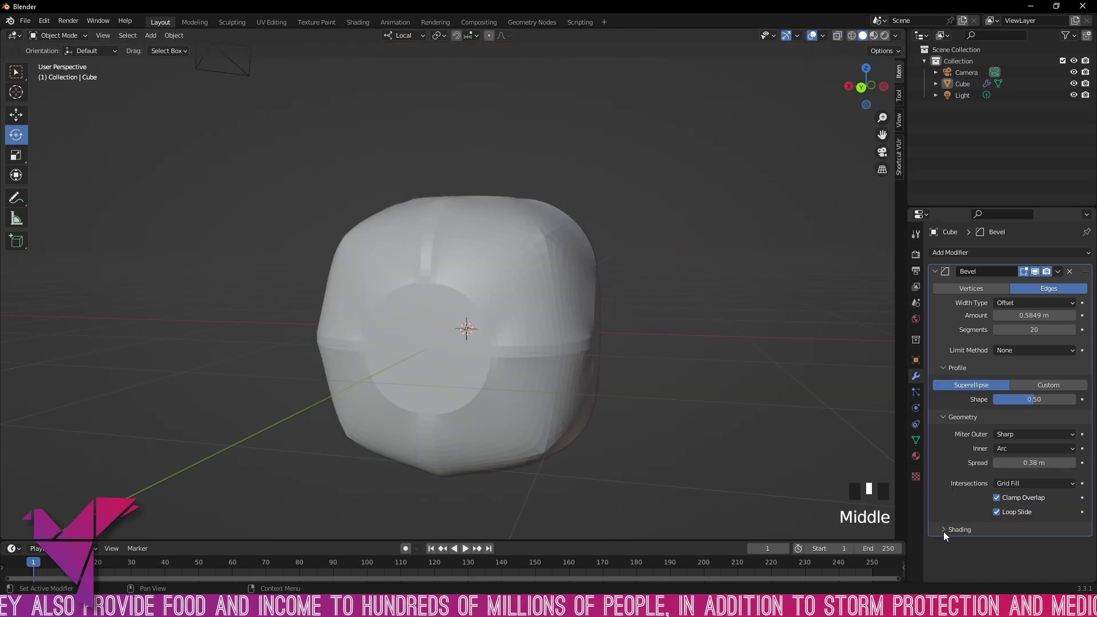
# Expand the Bevel modifier's Shading settings and view the cube head-on.
pyautogui.click(944, 530)
pyautogui.scroll(-4, 944, 530)
pyautogui.scroll(1, 699, 394)
pyautogui.moveTo(700, 390); pyautogui.dragTo(657, 389, button='middle')
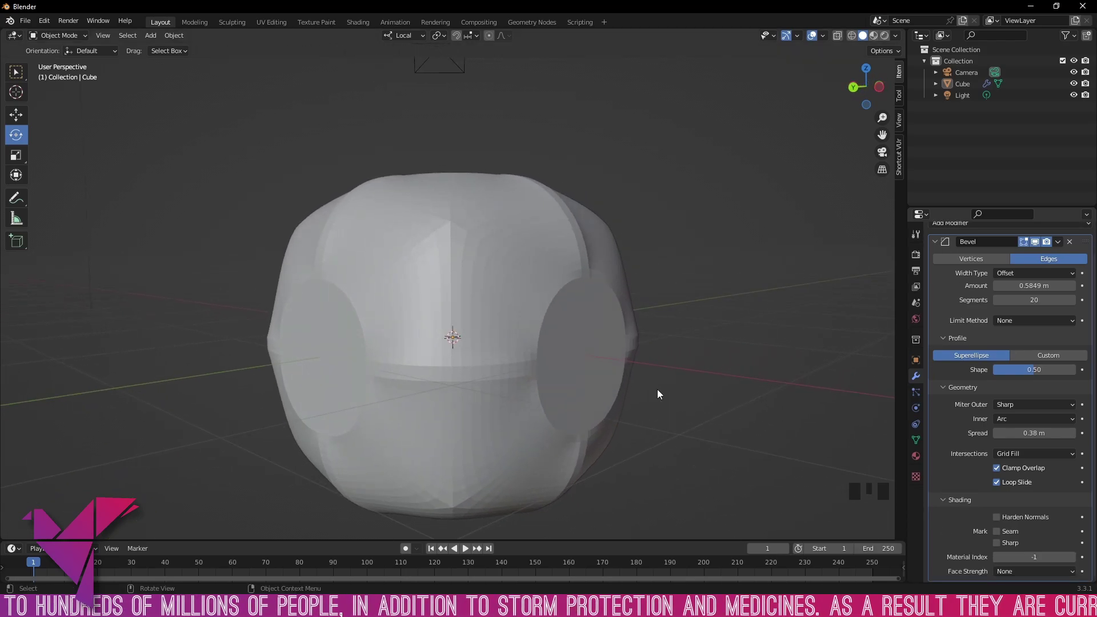
pyautogui.moveTo(744, 279); pyautogui.dragTo(739, 310, button='middle')
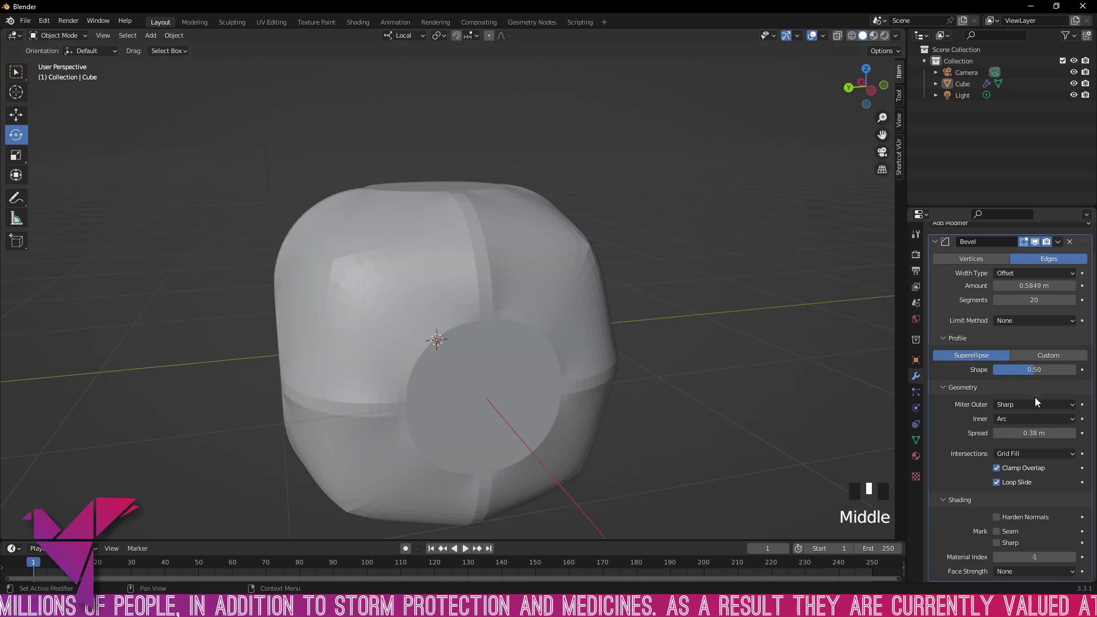
# Try a Custom bevel profile, then switch back to Superellipse.
pyautogui.click(1049, 356)
pyautogui.moveTo(598, 318); pyautogui.dragTo(791, 349, button='middle')
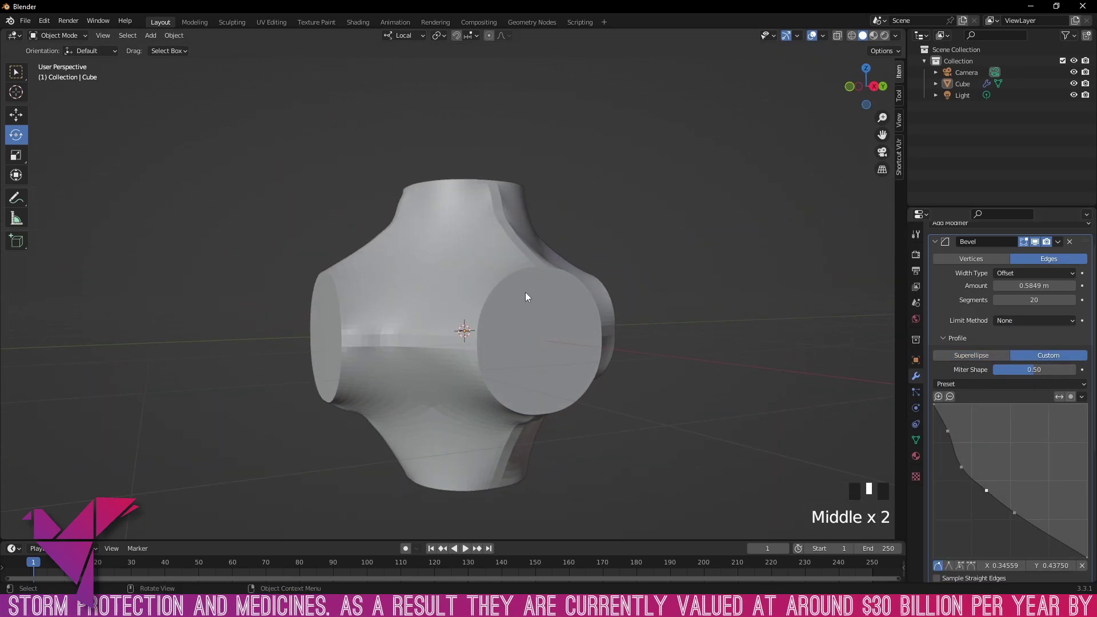
pyautogui.moveTo(526, 293); pyautogui.dragTo(604, 324, button='middle')
pyautogui.click(972, 356)
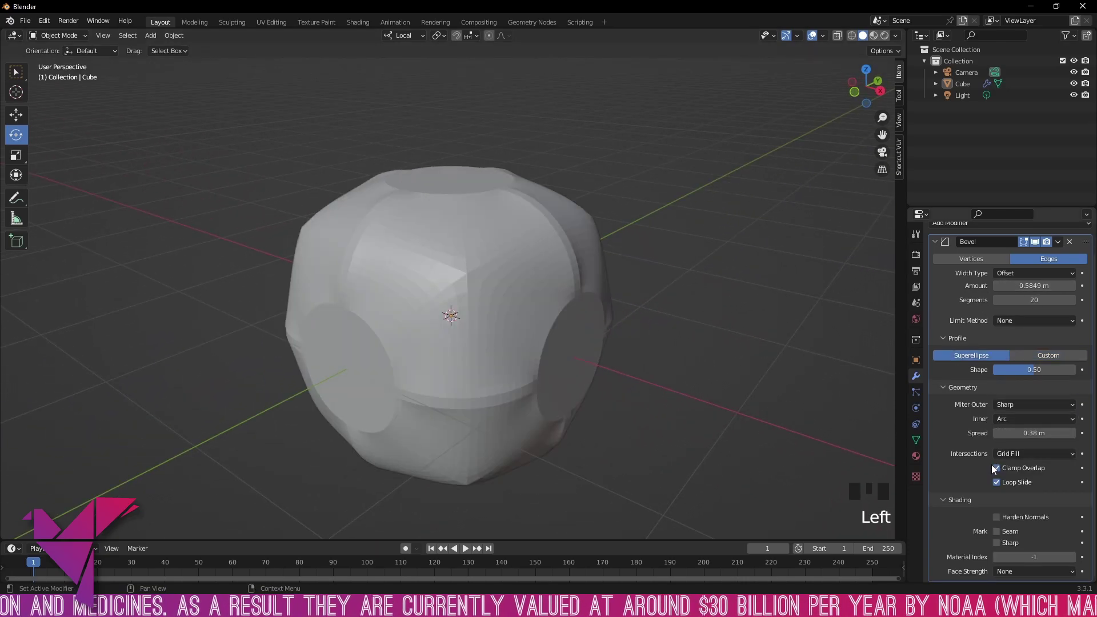
pyautogui.scroll(-2, 810, 439)
pyautogui.scroll(1, 762, 410)
pyautogui.scroll(-2, 1006, 509)
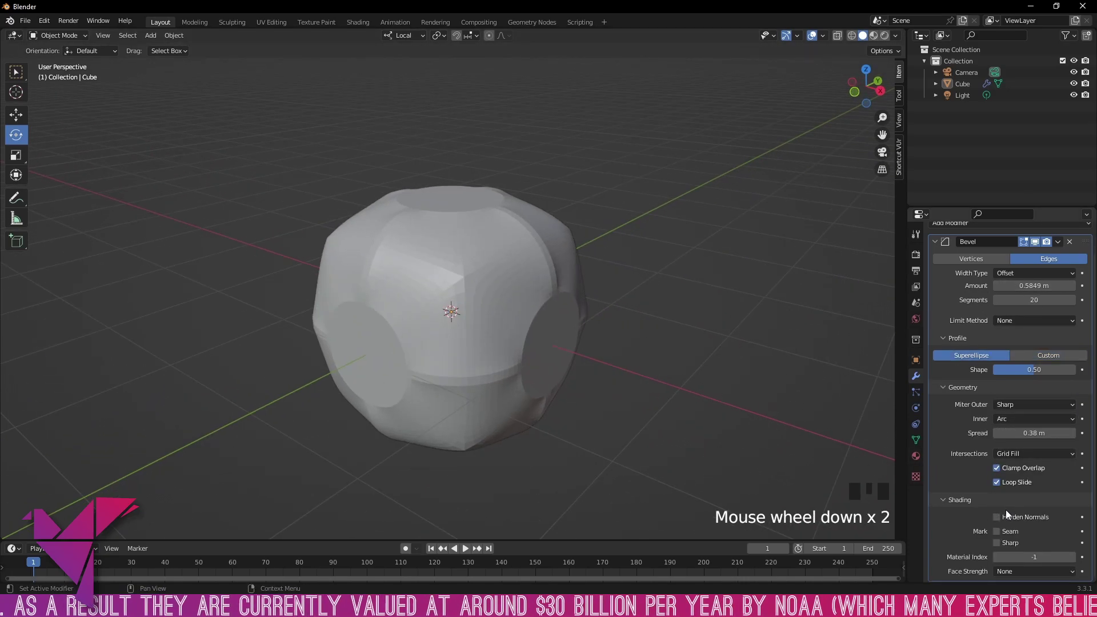
pyautogui.moveTo(811, 394); pyautogui.dragTo(742, 406, button='middle')
pyautogui.click(1000, 516)
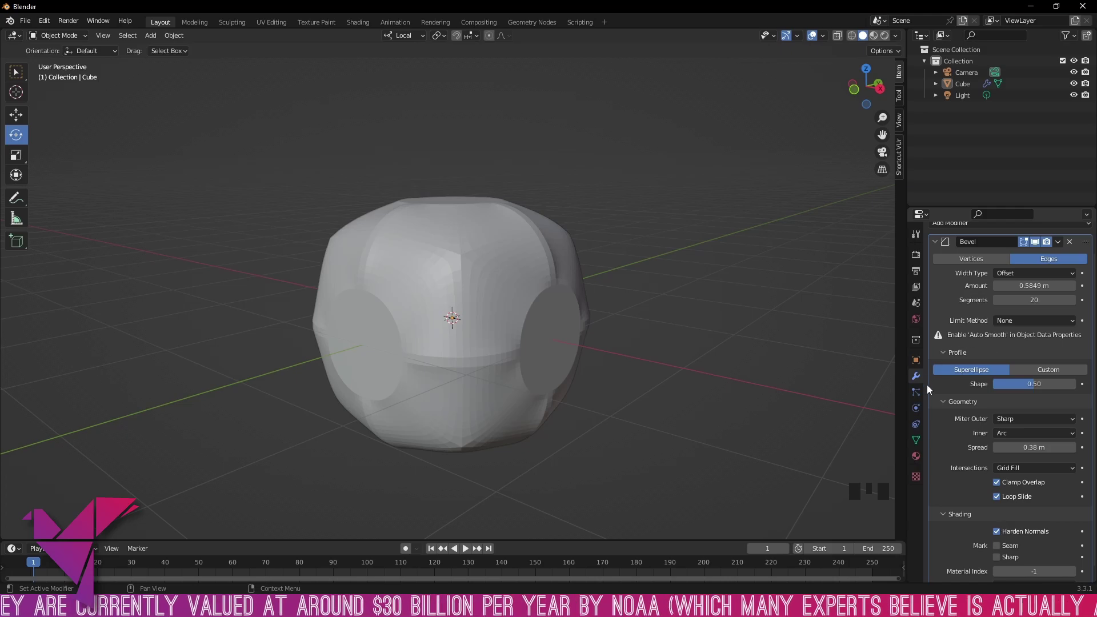
pyautogui.scroll(5, 1000, 355)
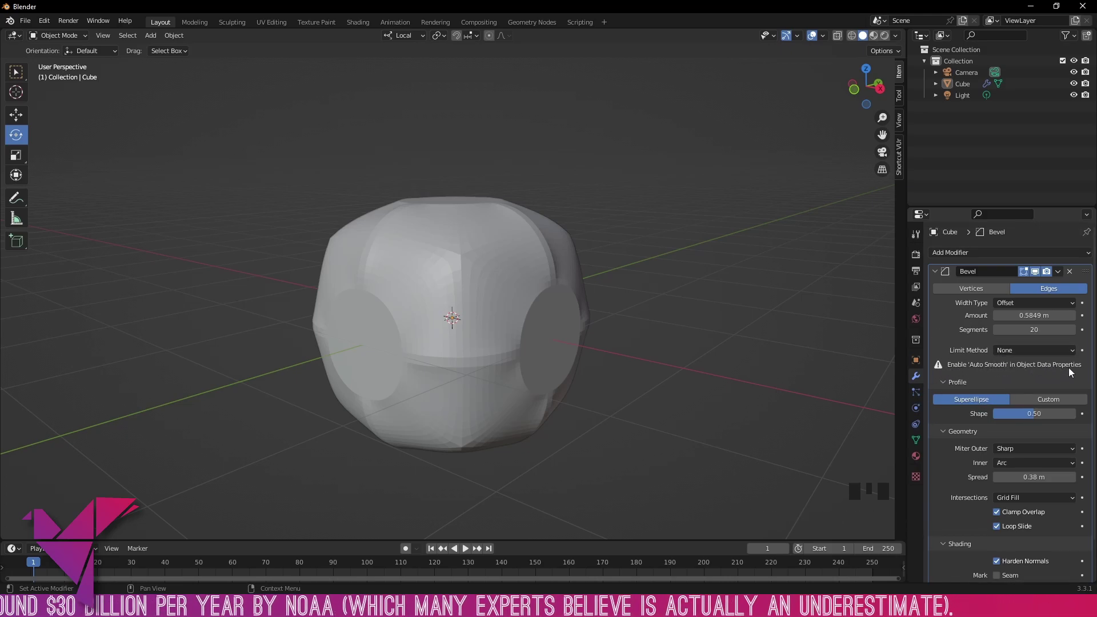
pyautogui.click(915, 439)
pyautogui.click(935, 488)
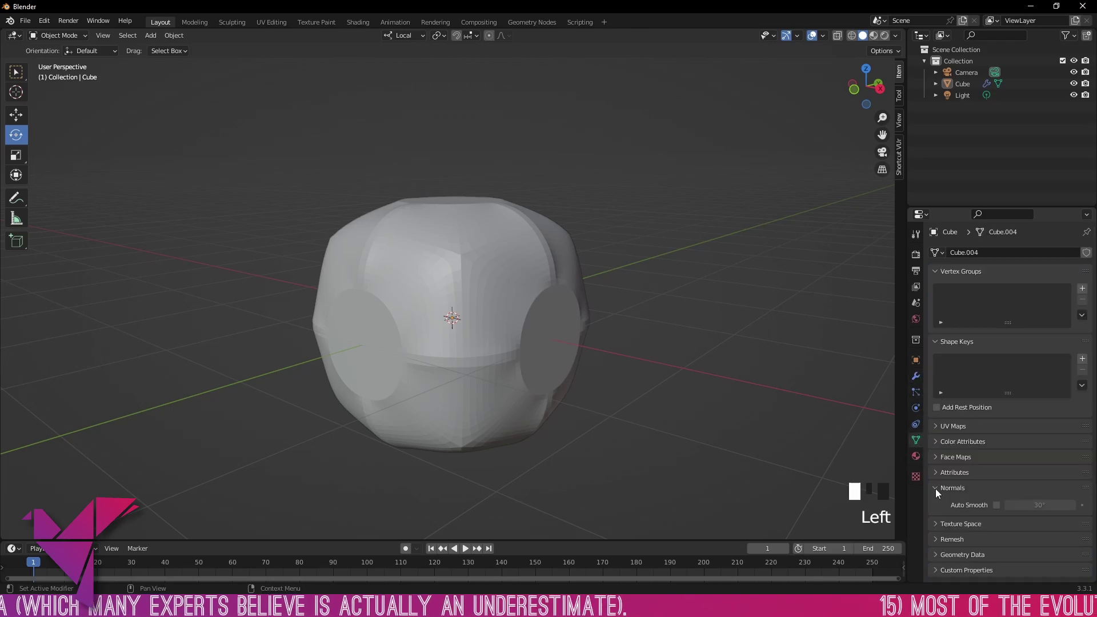
pyautogui.click(997, 505)
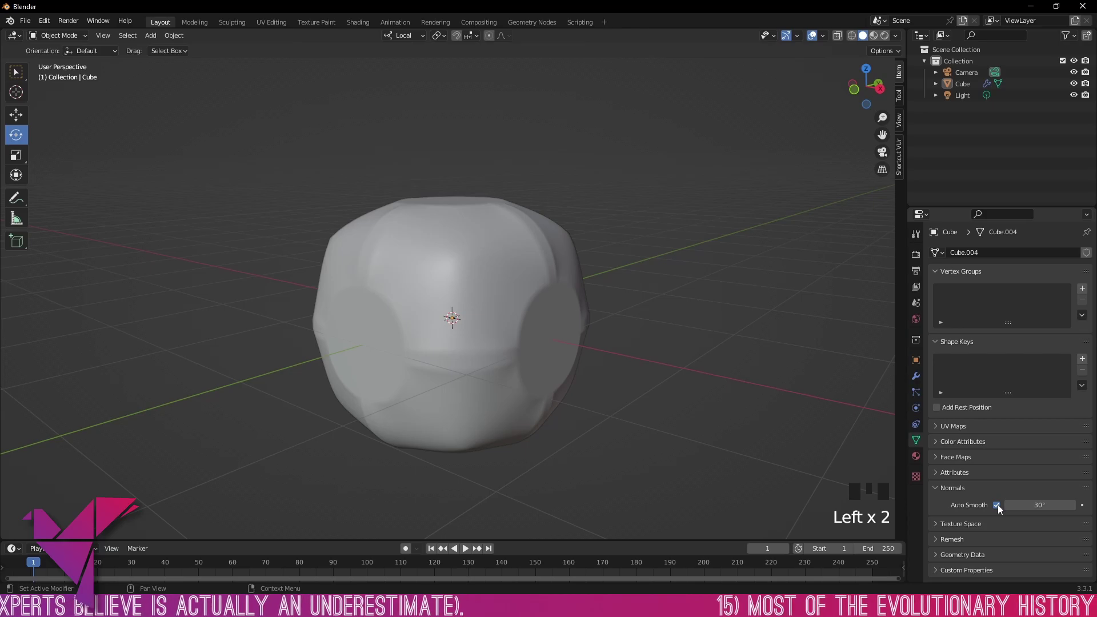
pyautogui.click(997, 505)
pyautogui.click(997, 505)
pyautogui.scroll(3, 667, 371)
pyautogui.moveTo(666, 371); pyautogui.dragTo(607, 328, button='middle')
pyautogui.click(997, 506)
pyautogui.click(997, 506)
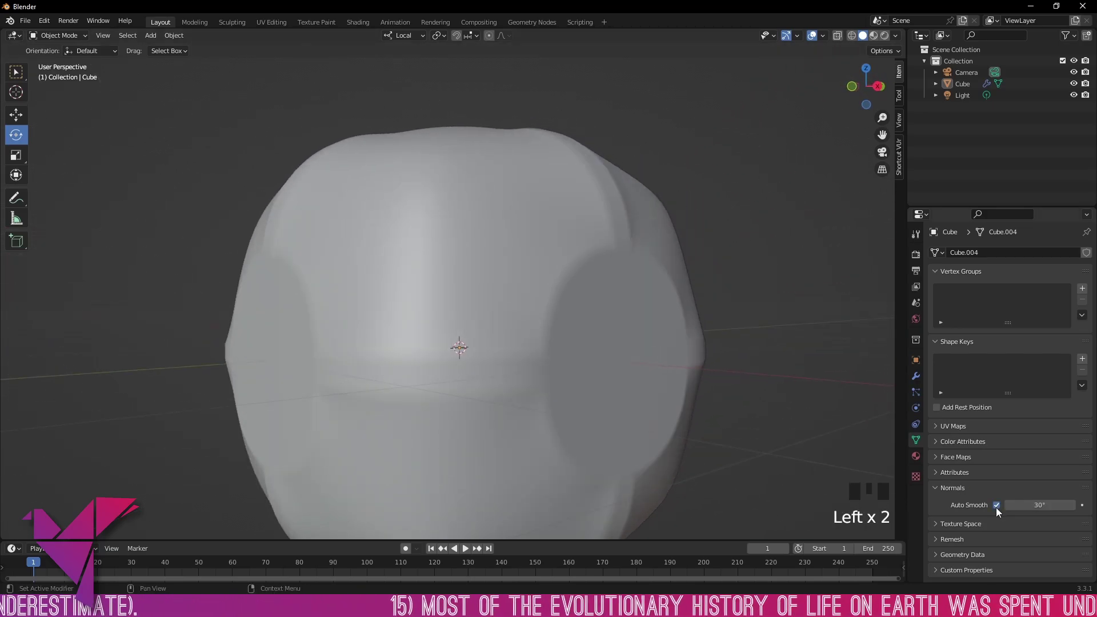
pyautogui.click(996, 508)
pyautogui.click(915, 376)
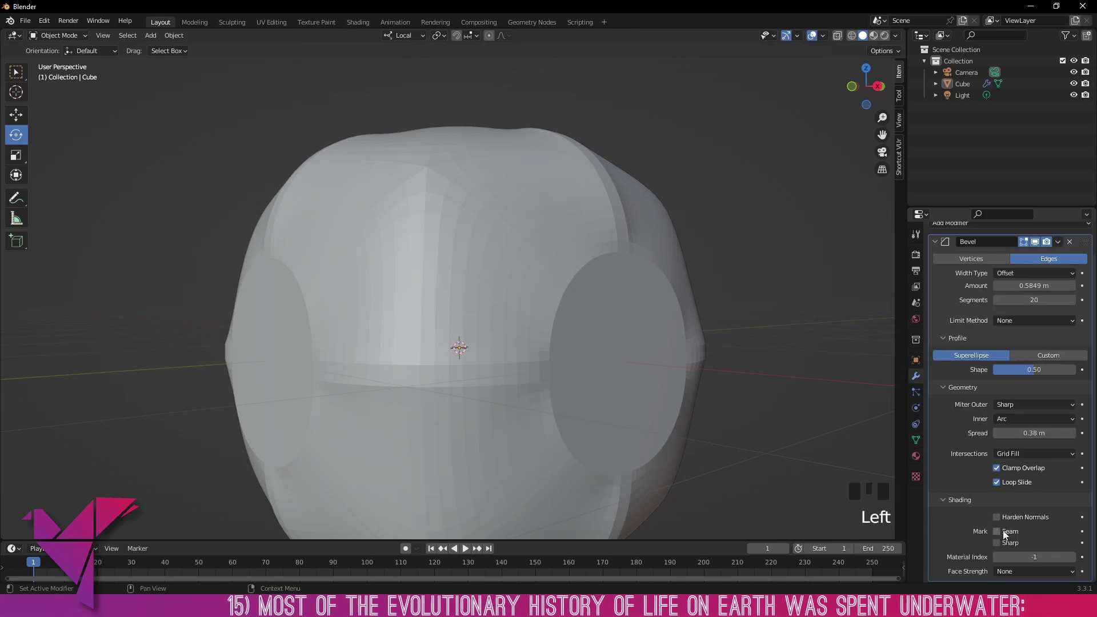
# Turn Mark Seam on for the bevel, then switch it back off.
pyautogui.click(996, 532)
pyautogui.moveTo(829, 365); pyautogui.dragTo(748, 330, button='middle')
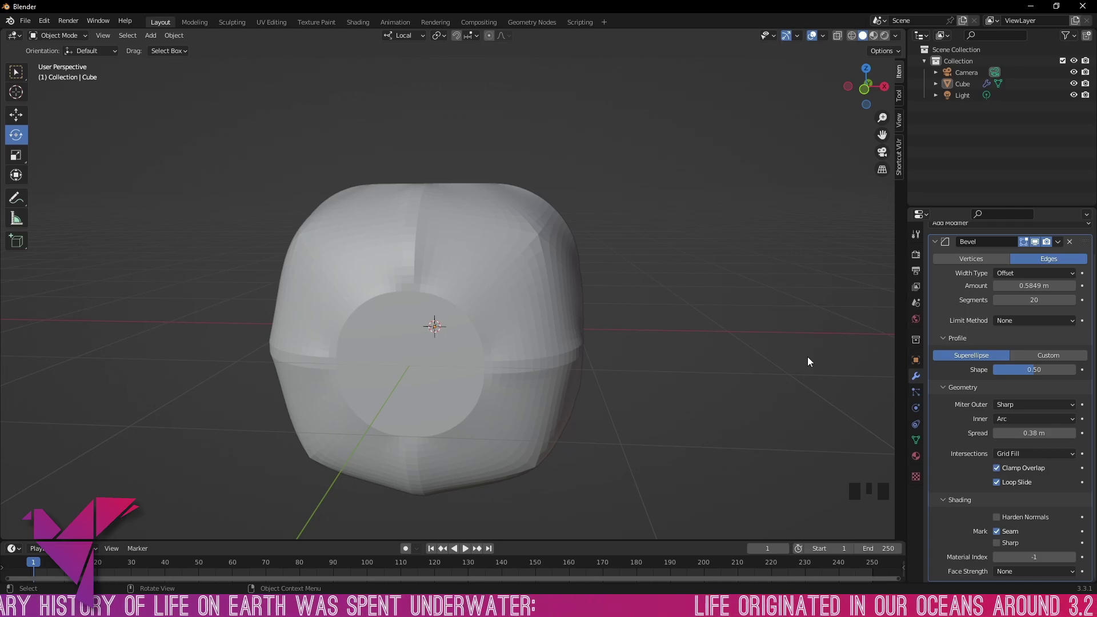
pyautogui.click(998, 531)
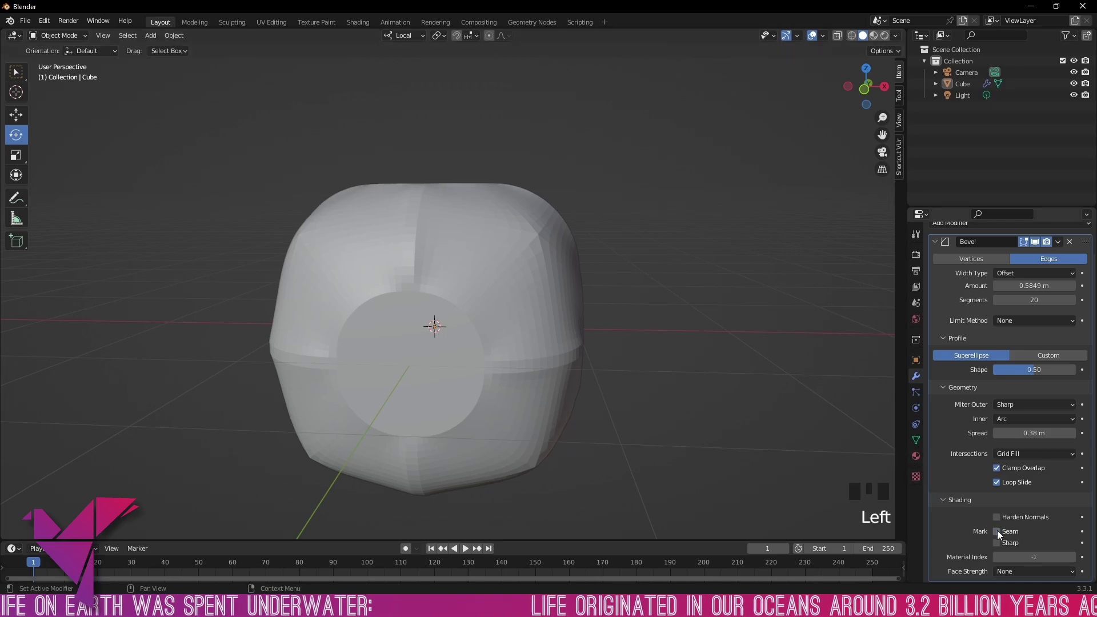
pyautogui.click(997, 542)
pyautogui.click(998, 542)
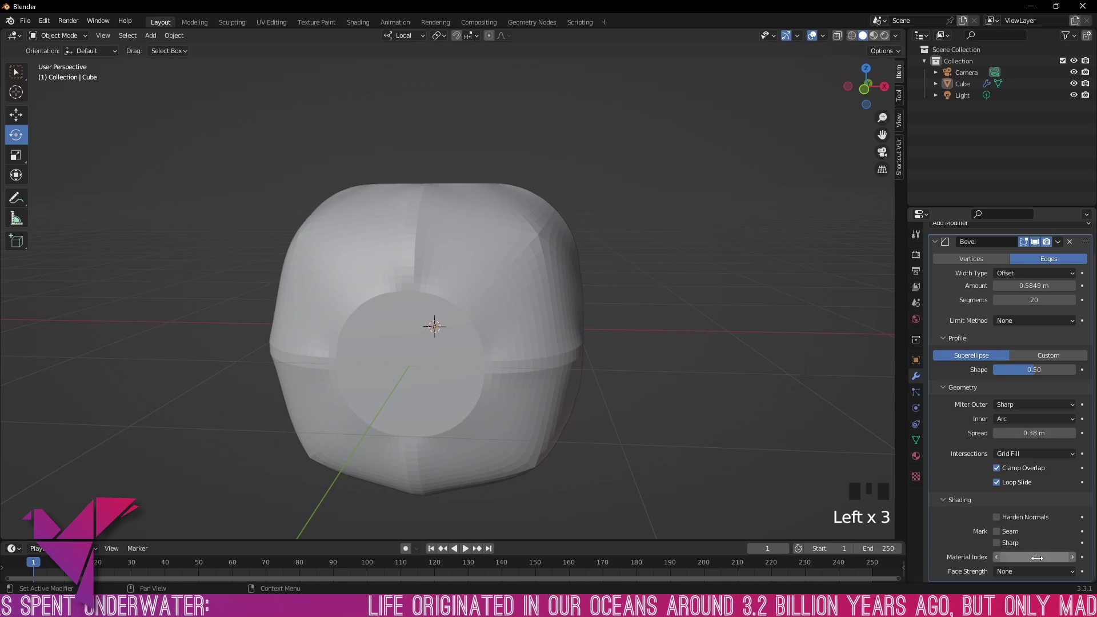
# Set the bevel's Face Strength to Affected.
pyautogui.scroll(-2, 971, 553)
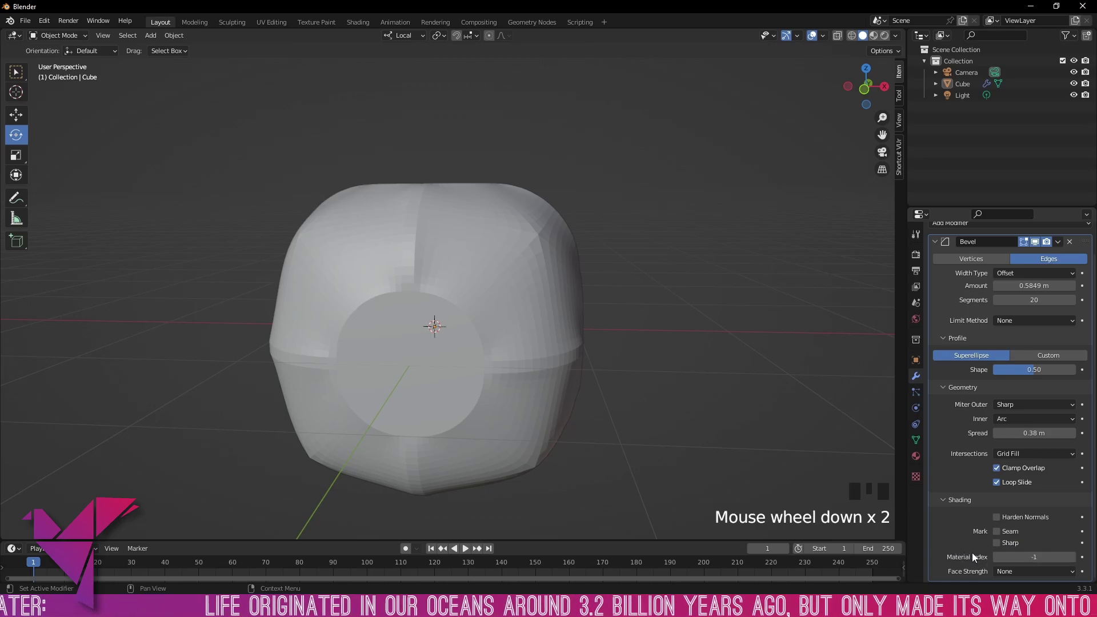
pyautogui.click(1010, 570)
pyautogui.click(1017, 572)
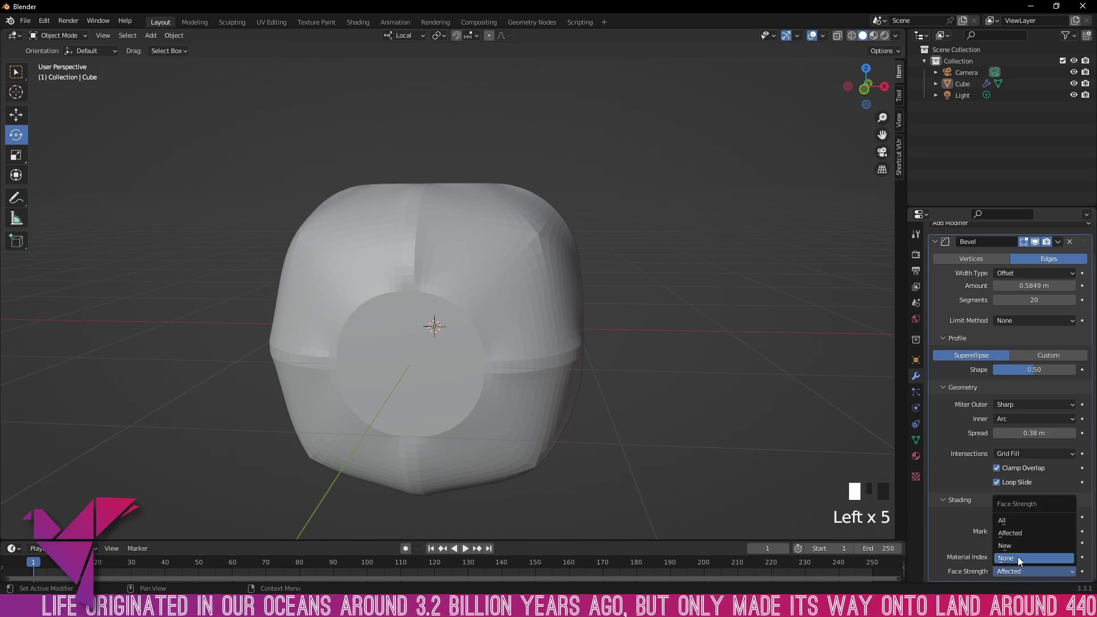
# Collapse the Shading, Geometry and Profile subpanels of the Bevel modifier.
pyautogui.click(949, 499)
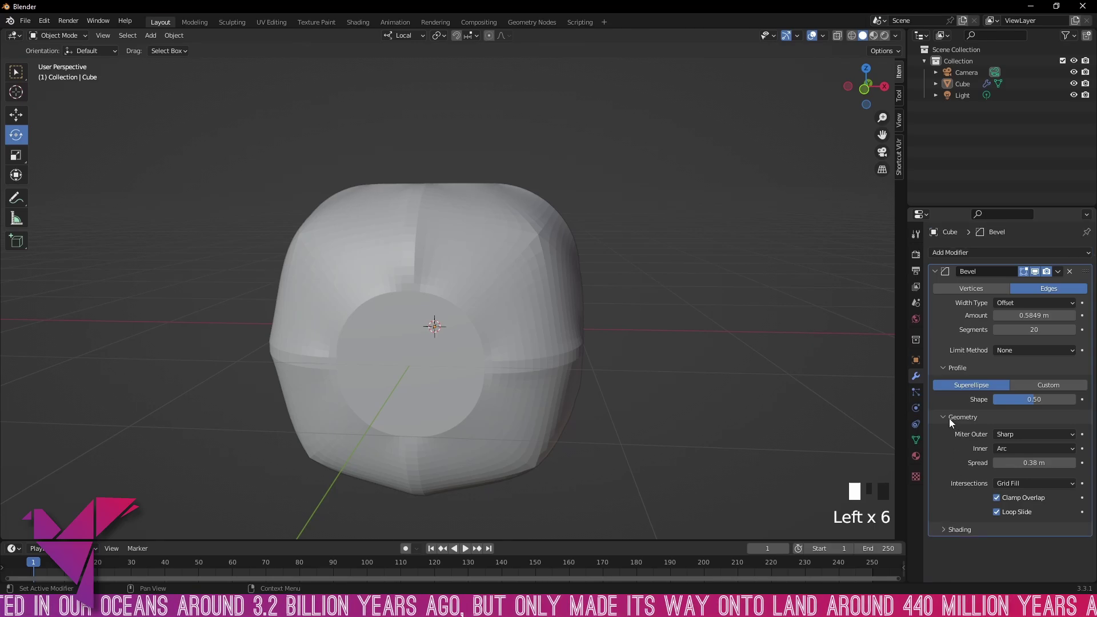
pyautogui.click(949, 417)
pyautogui.click(951, 368)
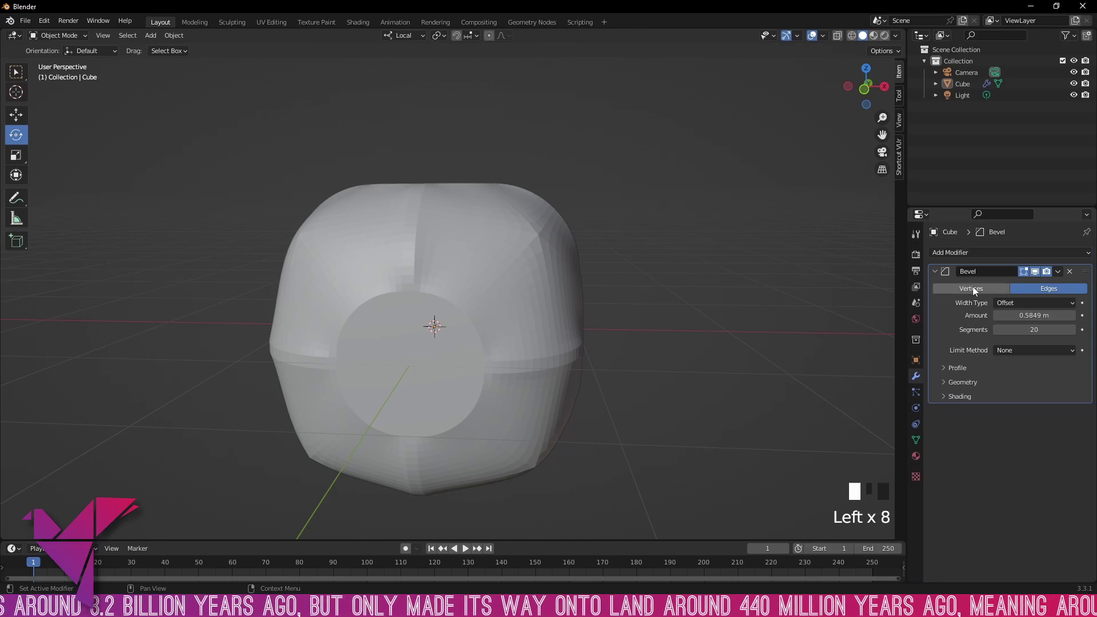
# Change the bevel amount to 0.5949 m, briefly trying 0.6949 m first.
pyautogui.moveTo(743, 289); pyautogui.dragTo(727, 286)
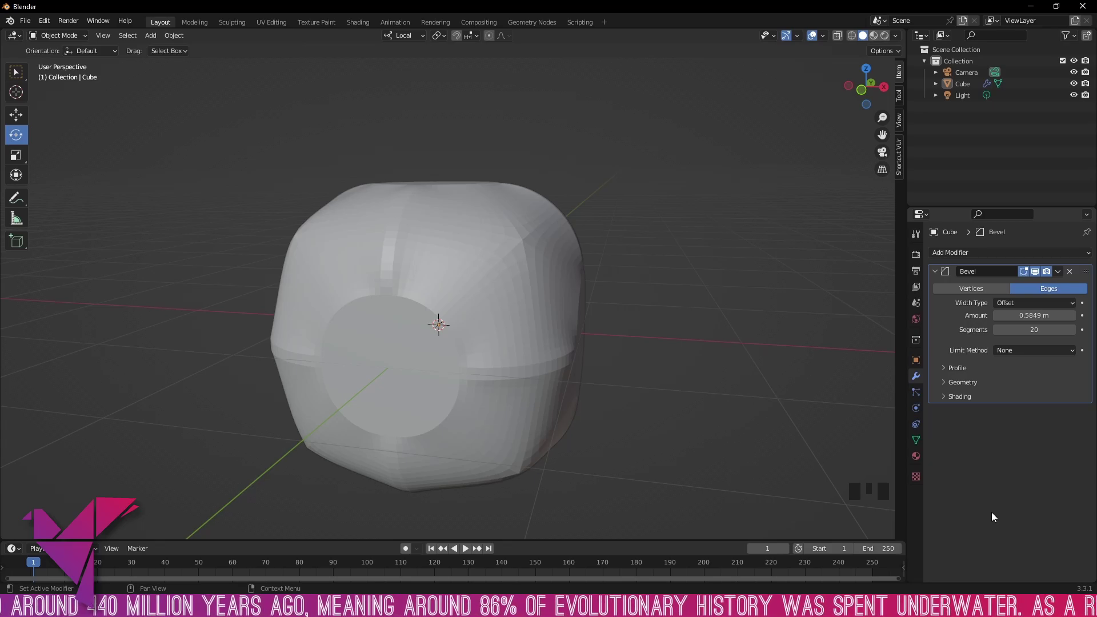
pyautogui.scroll(2, 486, 174)
pyautogui.moveTo(602, 226); pyautogui.dragTo(344, 282, button='middle')
pyautogui.scroll(-2, 476, 243)
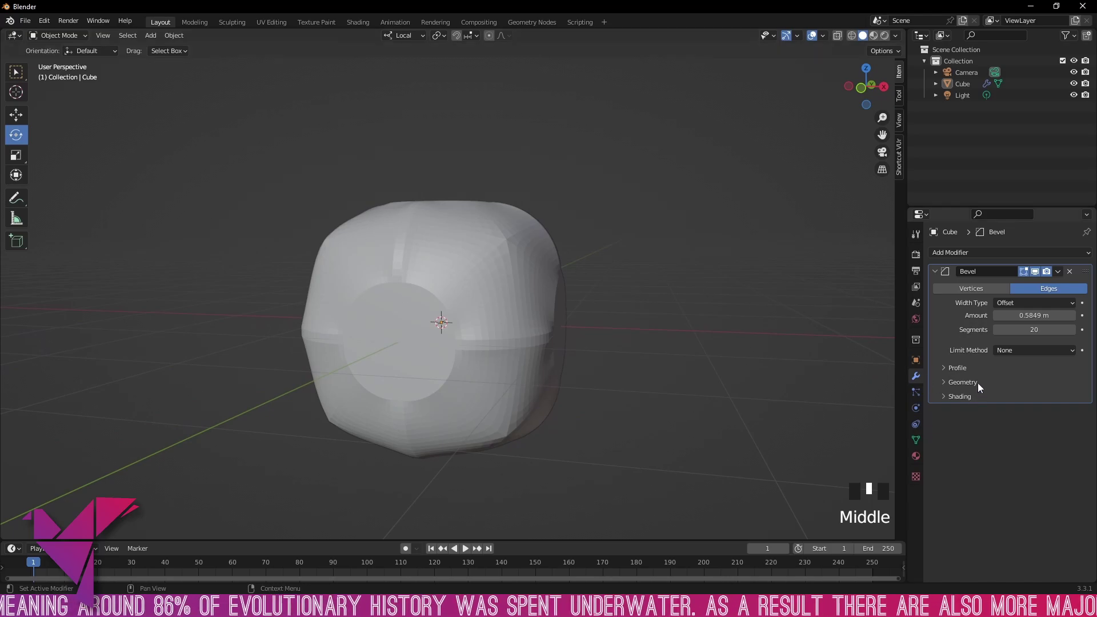
pyautogui.moveTo(1028, 315)
pyautogui.mouseDown()
pyautogui.moveTo(1049, 315)
pyautogui.moveTo(1030, 315)
pyautogui.mouseUp()
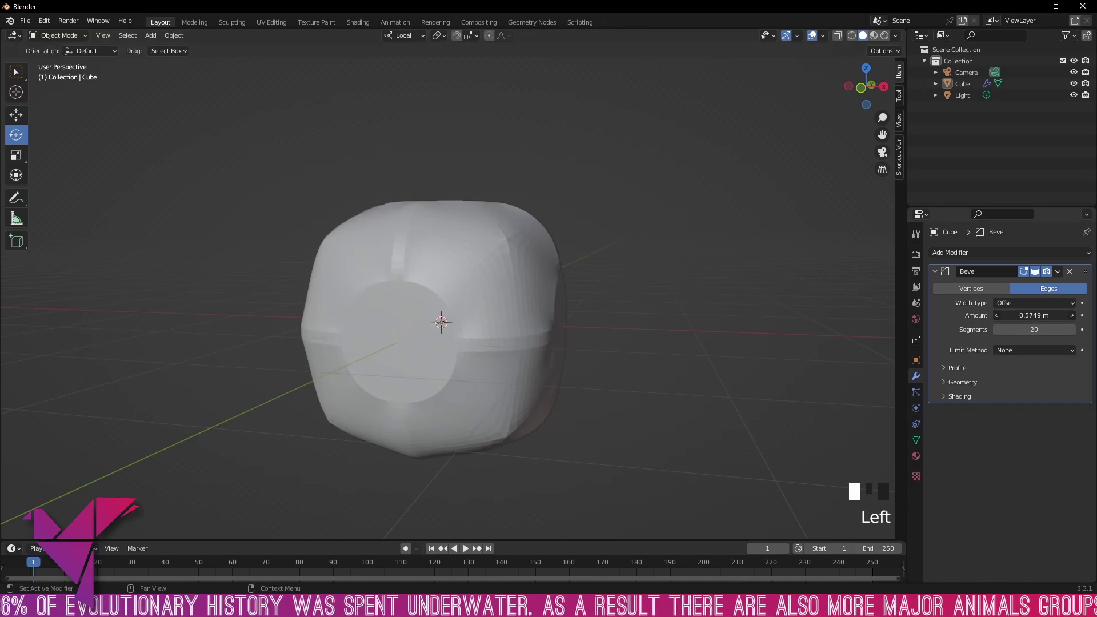
pyautogui.moveTo(829, 332); pyautogui.dragTo(978, 344, button='middle')
# Switch the bevel profile to Custom and reshape its curve with added and raised points.
pyautogui.click(952, 366)
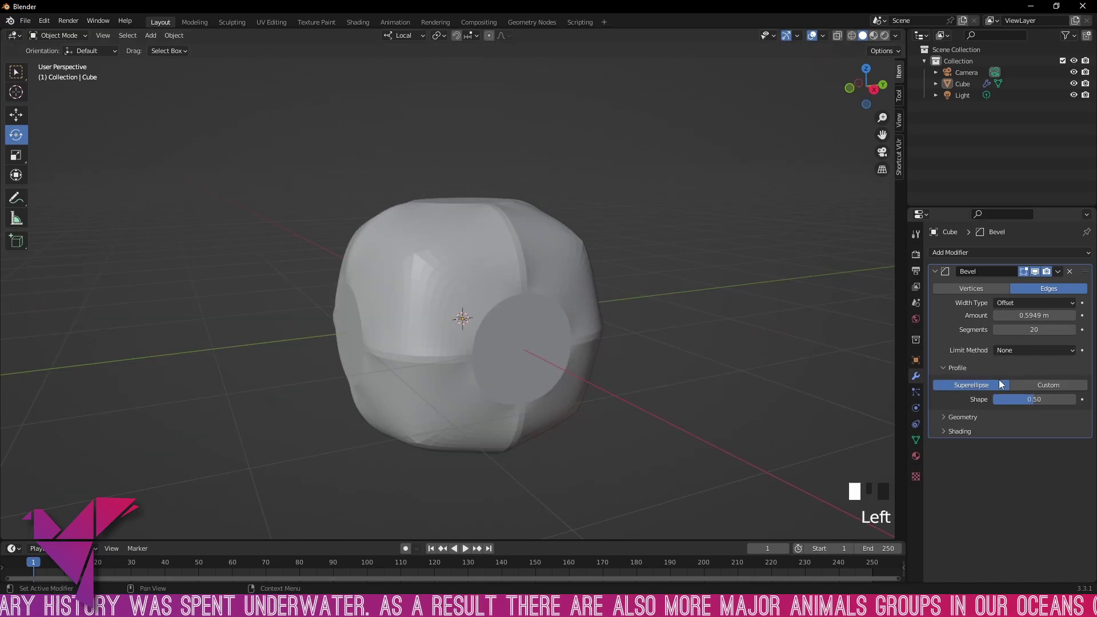
pyautogui.click(1050, 385)
pyautogui.moveTo(1041, 561); pyautogui.dragTo(1042, 538)
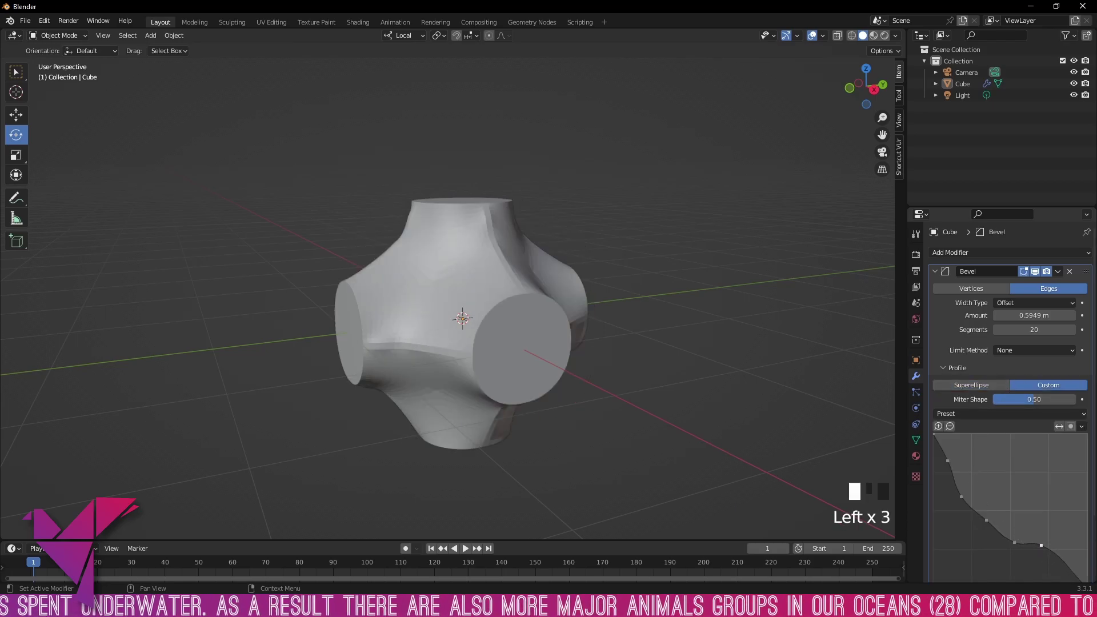
pyautogui.moveTo(846, 403); pyautogui.dragTo(519, 366, button='middle')
pyautogui.scroll(-2, 519, 367)
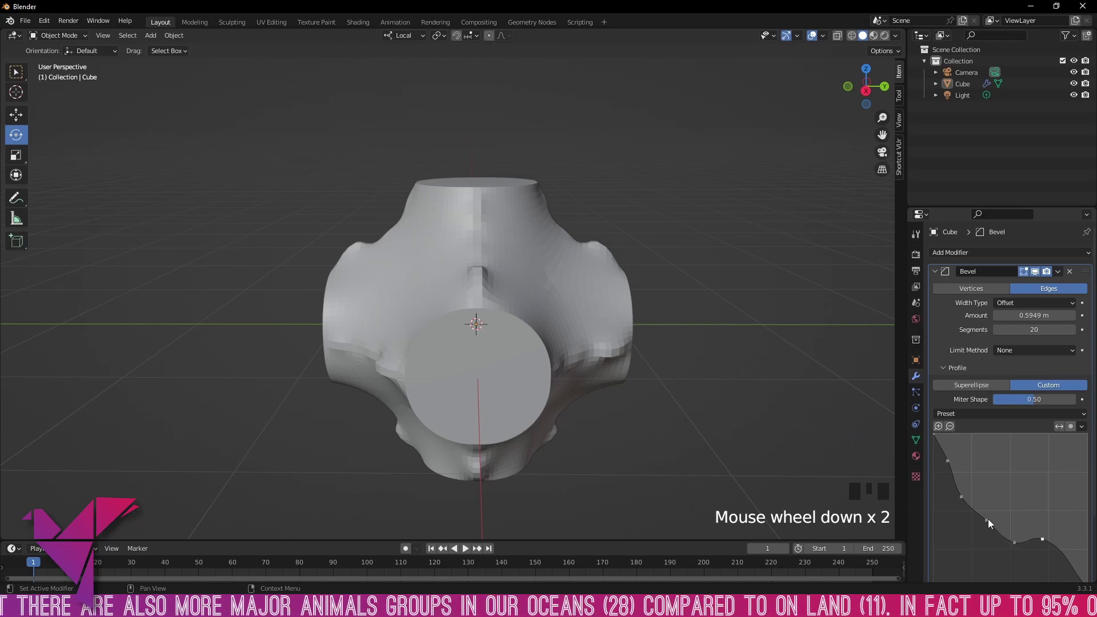
pyautogui.moveTo(988, 519); pyautogui.dragTo(1004, 483)
pyautogui.moveTo(811, 395)
pyautogui.mouseDown(button='middle')
pyautogui.moveTo(754, 376)
pyautogui.moveTo(811, 373)
pyautogui.mouseUp(button='middle')
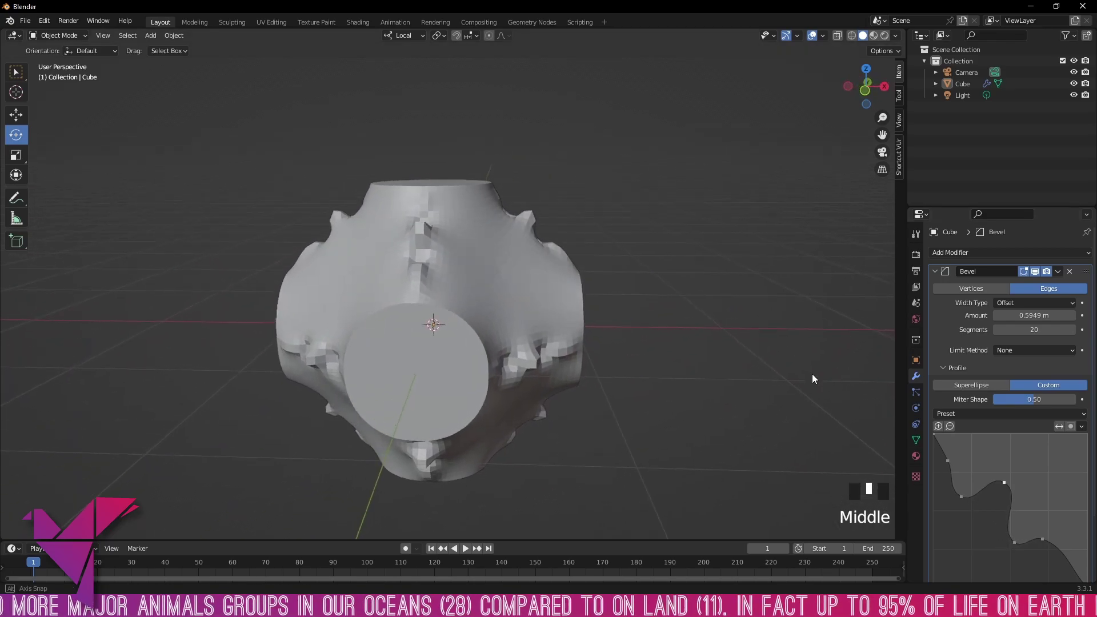